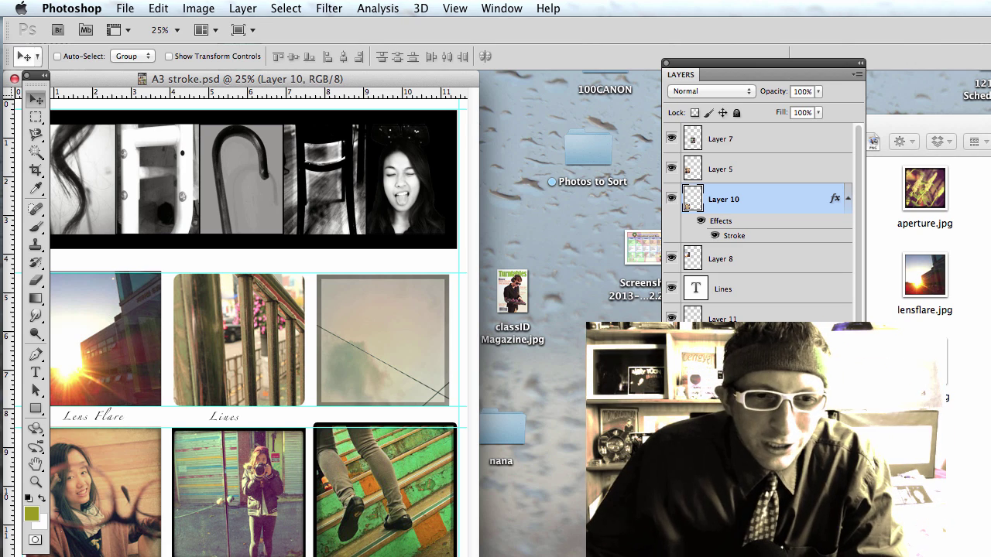
# Step: Create a new white RGB document named "classID A3 Comp" at International Paper size A3, 300 pixels/inch
pyautogui.moveTo(478, 556); pyautogui.dragTo(659, 556)
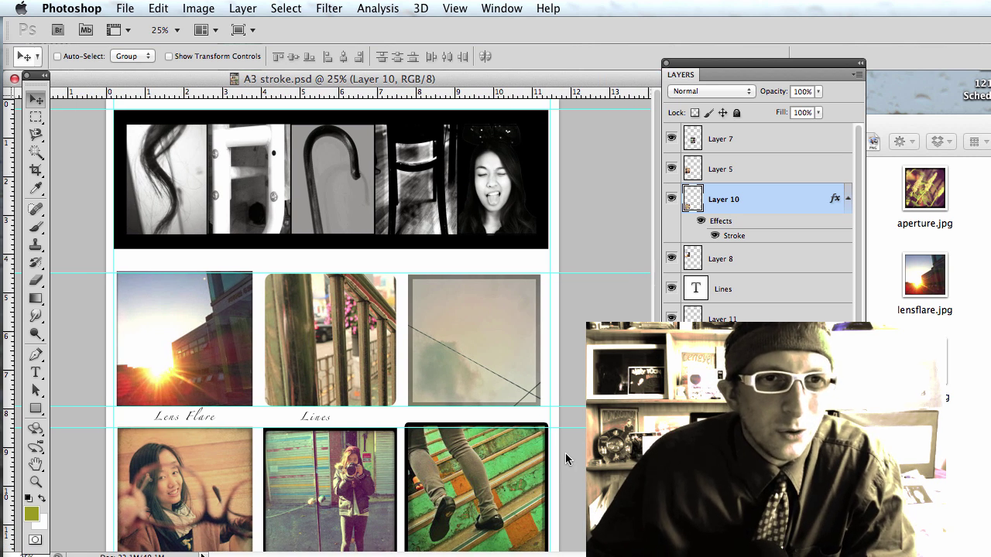
pyautogui.press('super+n')
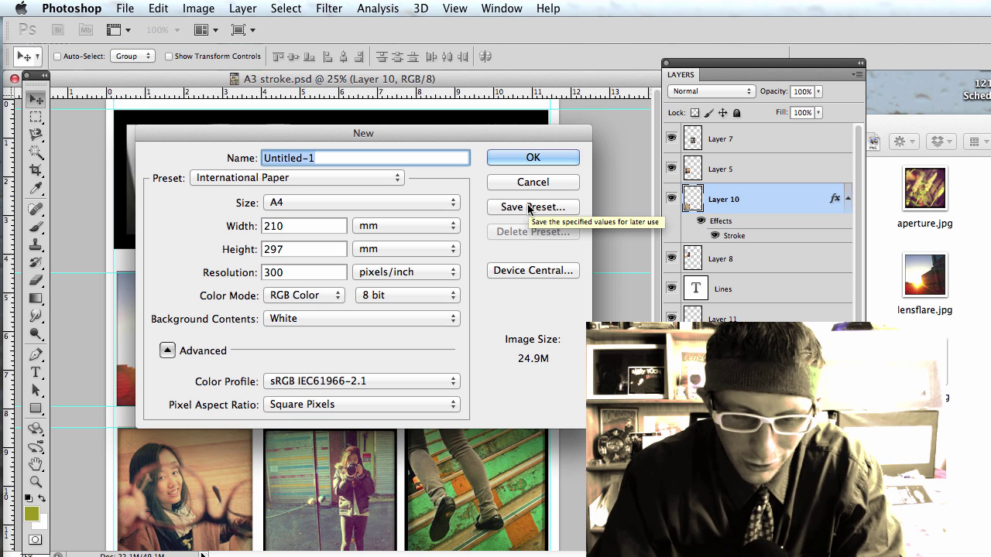
pyautogui.write('class')
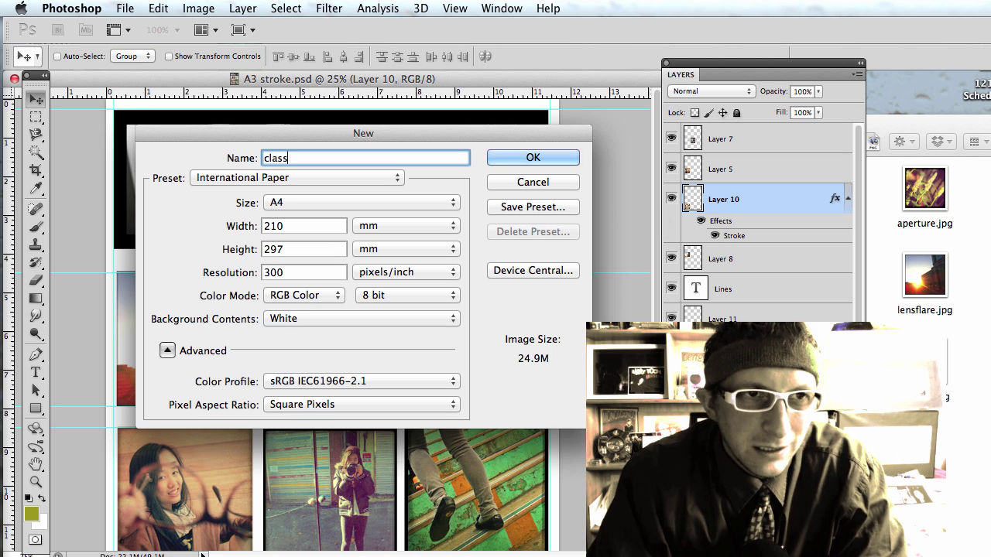
pyautogui.write('ID')
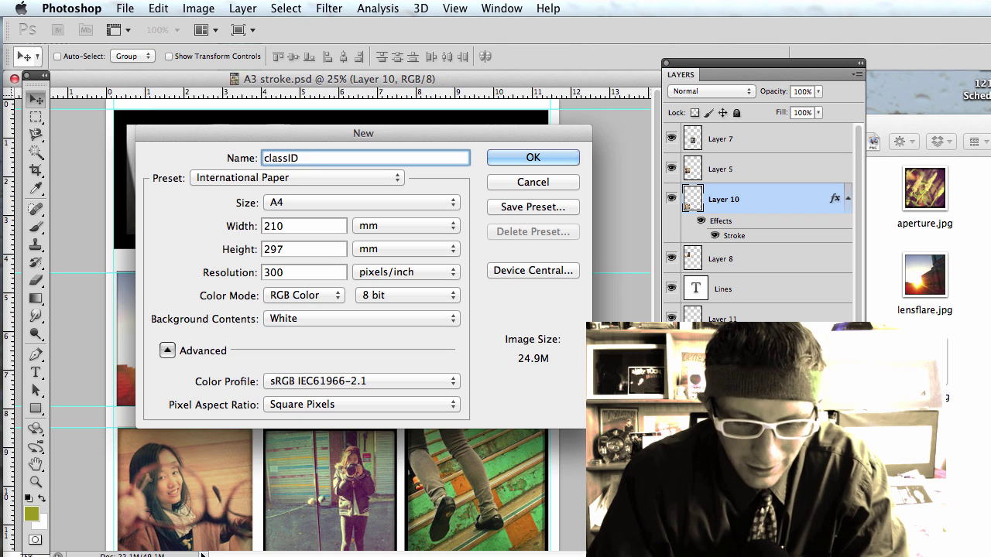
pyautogui.write(' A3 Comp')
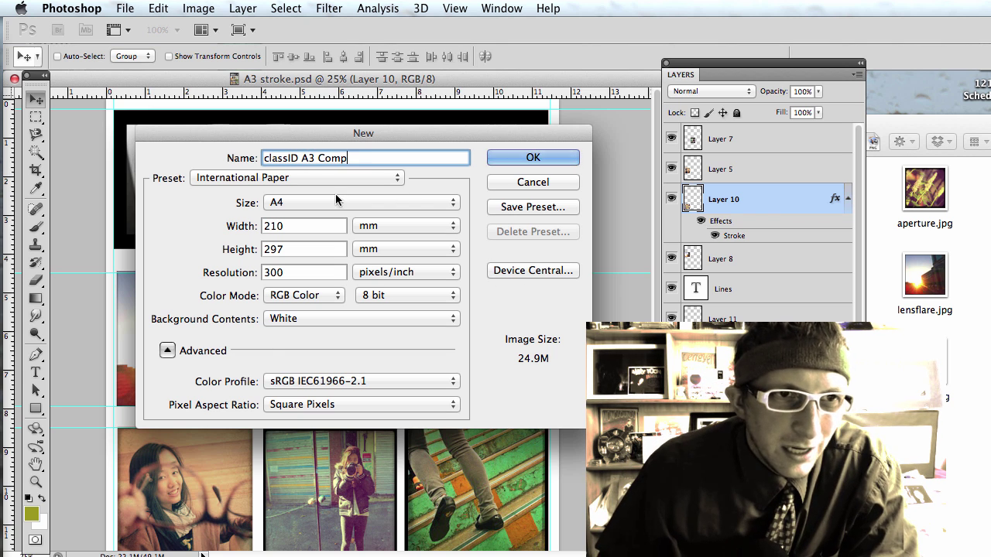
pyautogui.click(296, 202)
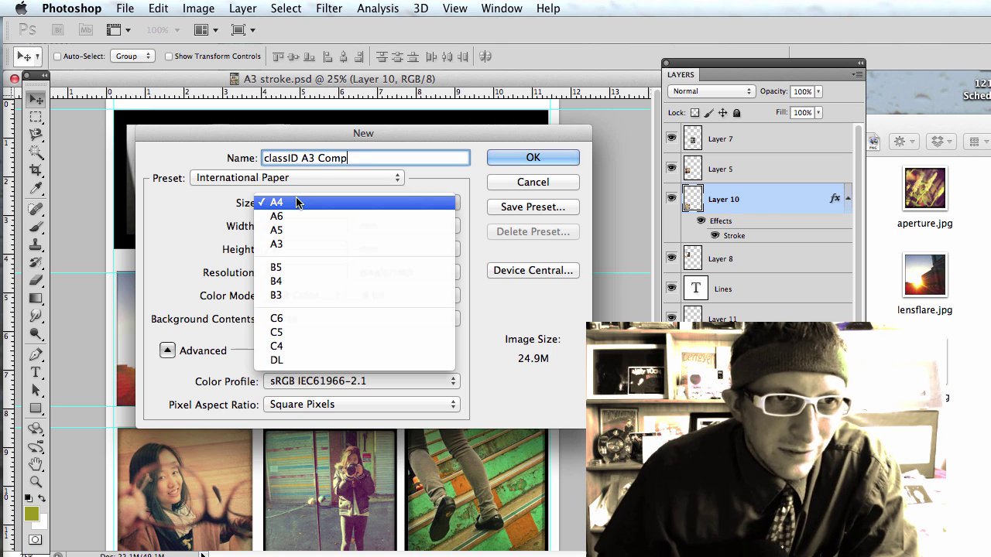
pyautogui.click(298, 243)
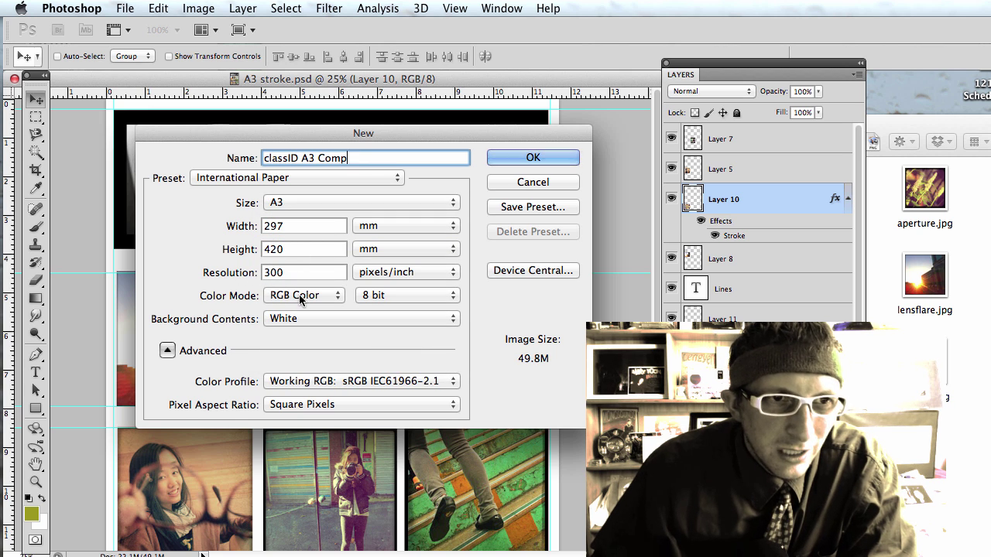
pyautogui.click(513, 156)
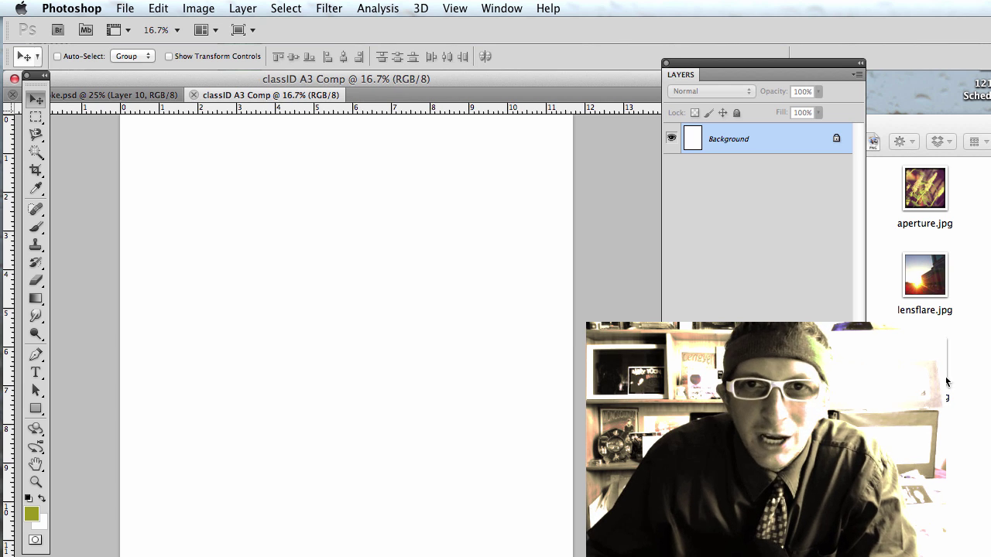
# Step: Switch to Finder and open the banner image final (1).jpg from the Comp folder in Photoshop
pyautogui.press('super+Tab')
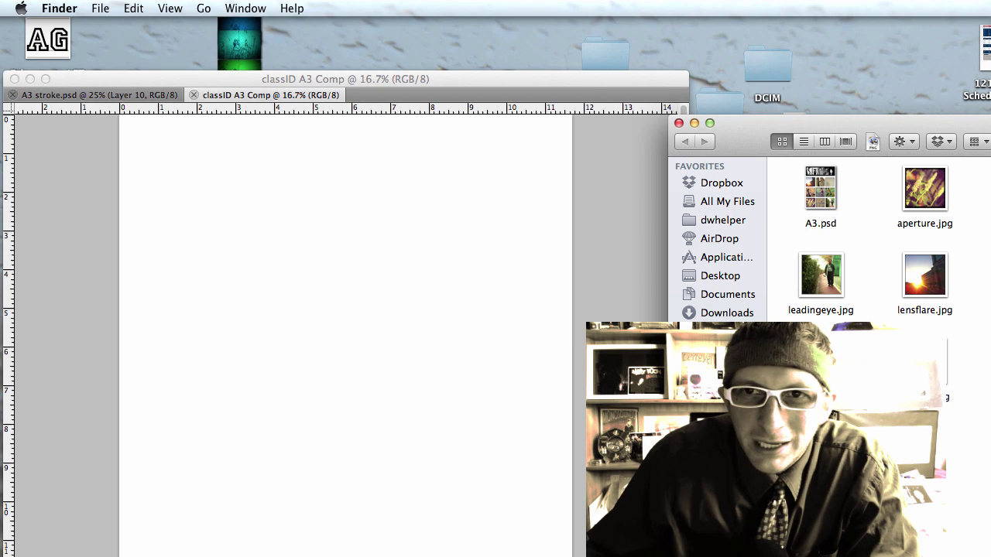
pyautogui.moveTo(8, 503)
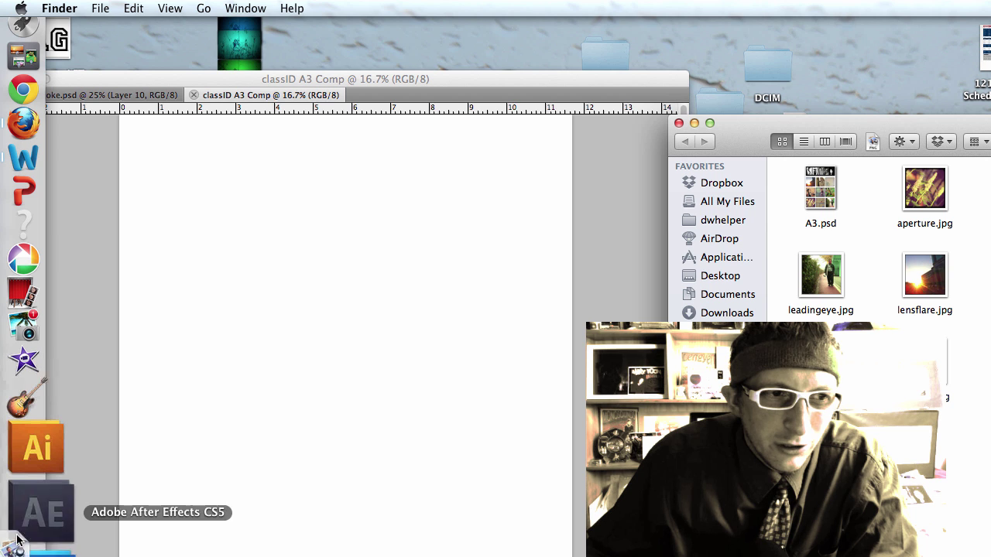
pyautogui.click(261, 438)
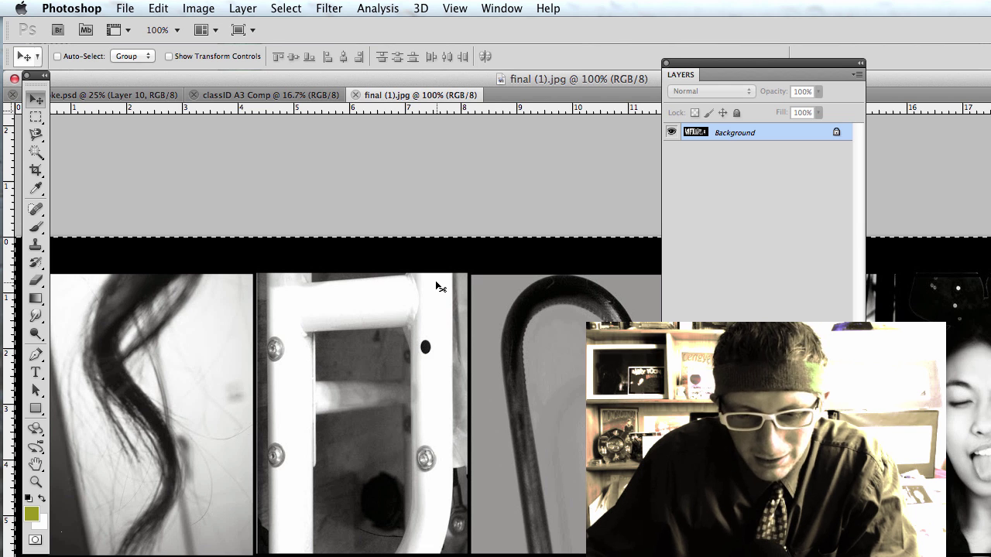
# Step: Copy the entire final (1).jpg image and paste it into the classID A3 Comp document
pyautogui.press('super+a')
pyautogui.press('super+c')
pyautogui.click(272, 94)
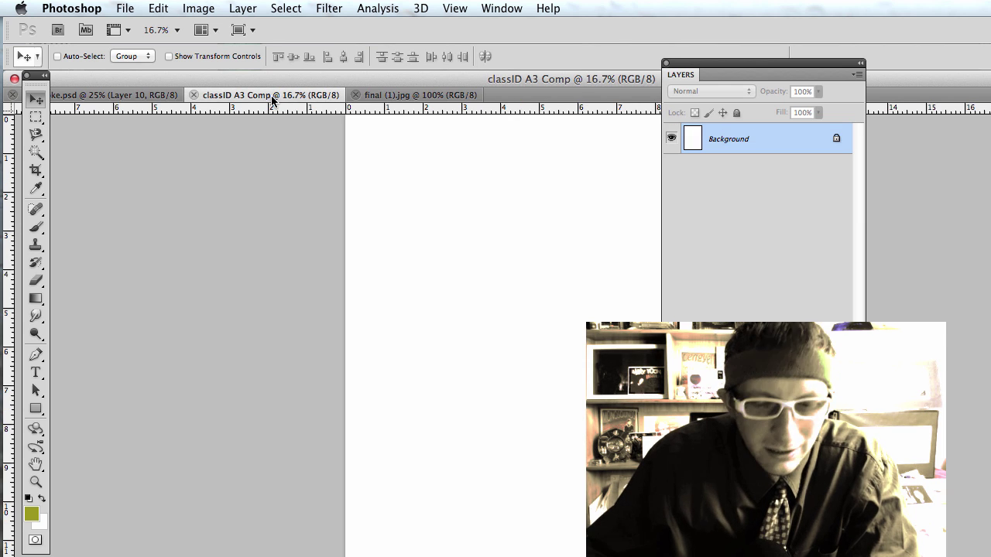
pyautogui.press('super+v')
# Step: Move the Layers panel clear of the page and float classID A3 Comp in its own window
pyautogui.moveTo(686, 71); pyautogui.dragTo(853, 93)
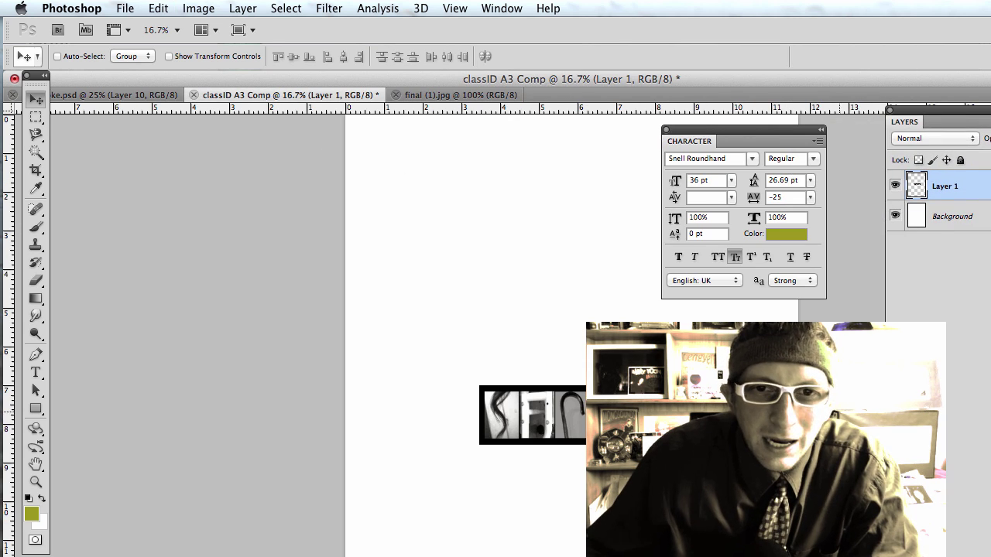
pyautogui.hscroll(5, 464, 333)
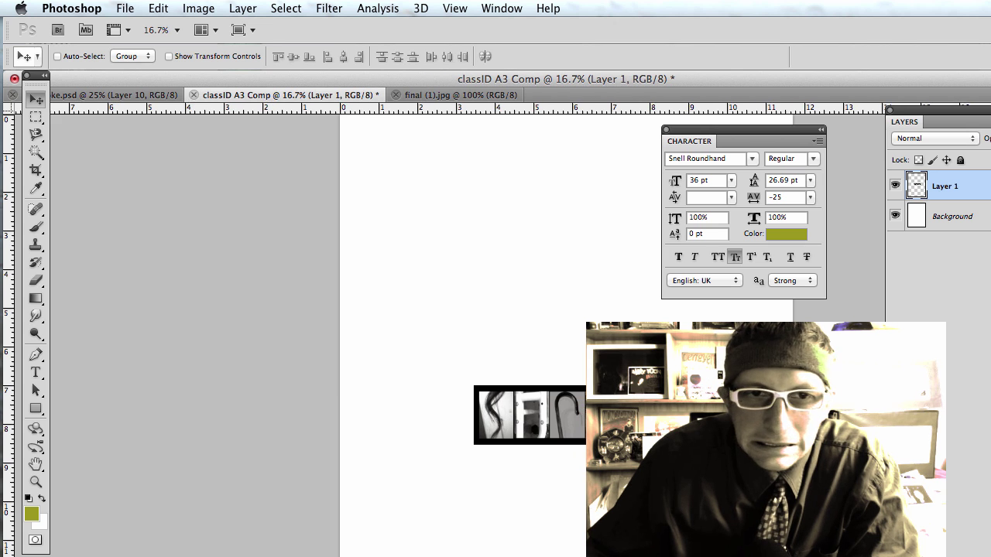
pyautogui.moveTo(955, 556); pyautogui.dragTo(930, 555)
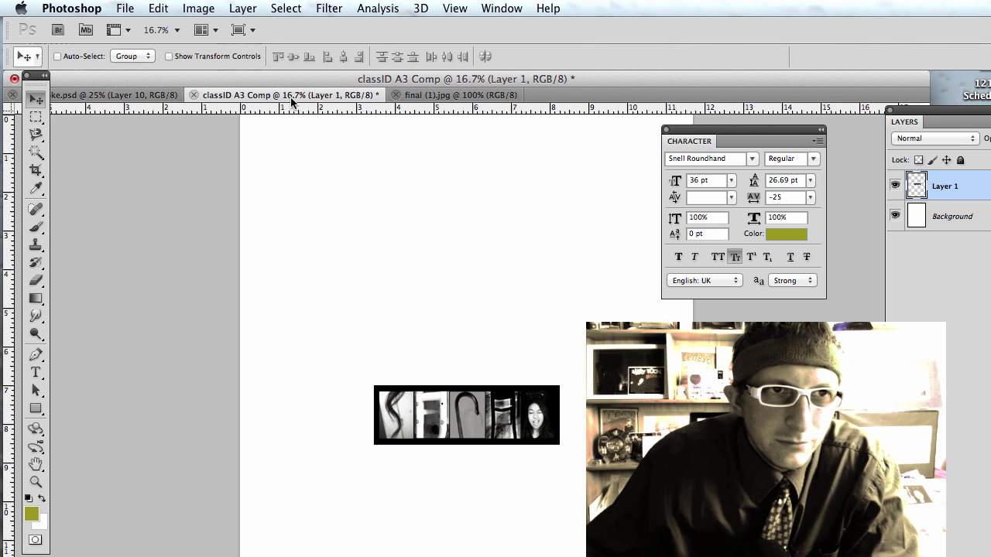
pyautogui.moveTo(290, 96); pyautogui.dragTo(203, 114)
# Step: Move the pasted banner to the page's upper-left corner and scale it proportionally to about 227%
pyautogui.moveTo(474, 443); pyautogui.dragTo(356, 197)
pyautogui.hotkey('ctrl', 't')
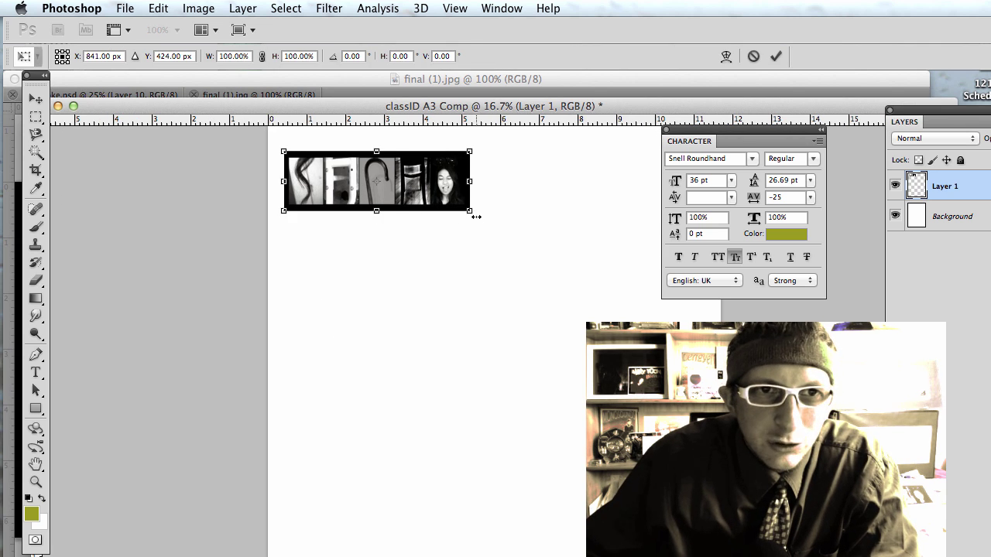
pyautogui.moveTo(476, 217); pyautogui.dragTo(670, 279)
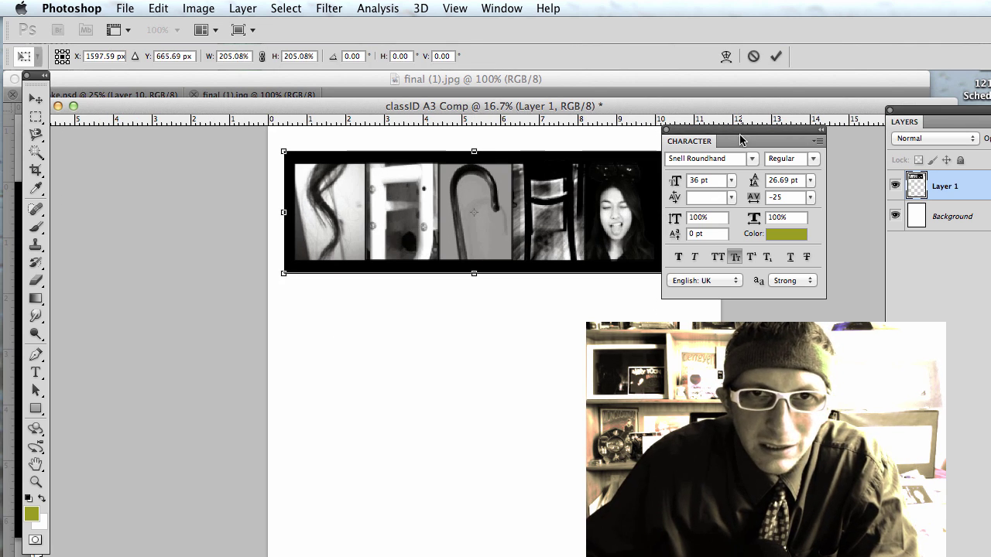
pyautogui.moveTo(741, 140); pyautogui.dragTo(928, 296)
pyautogui.moveTo(659, 281); pyautogui.dragTo(702, 301)
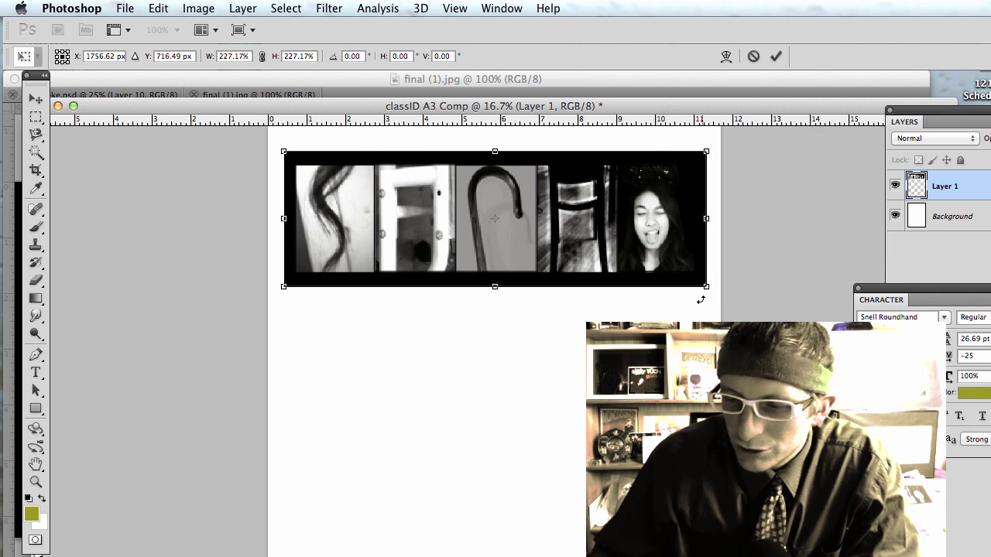
pyautogui.press('Return')
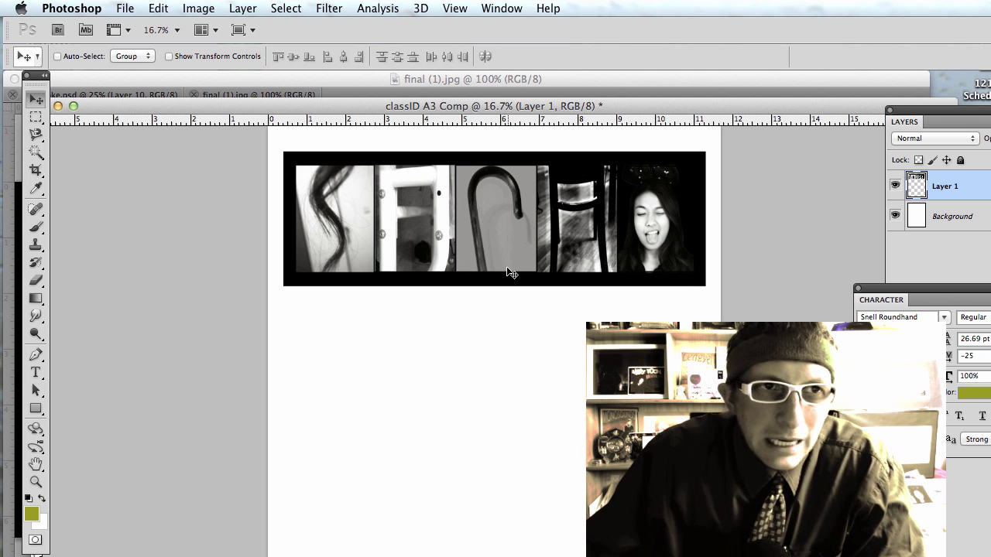
# Step: Check the ruler unit in the Units & Rulers preferences
pyautogui.moveTo(472, 107)
pyautogui.mouseDown()
pyautogui.moveTo(469, 100)
pyautogui.moveTo(479, 122)
pyautogui.moveTo(472, 118)
pyautogui.mouseUp()
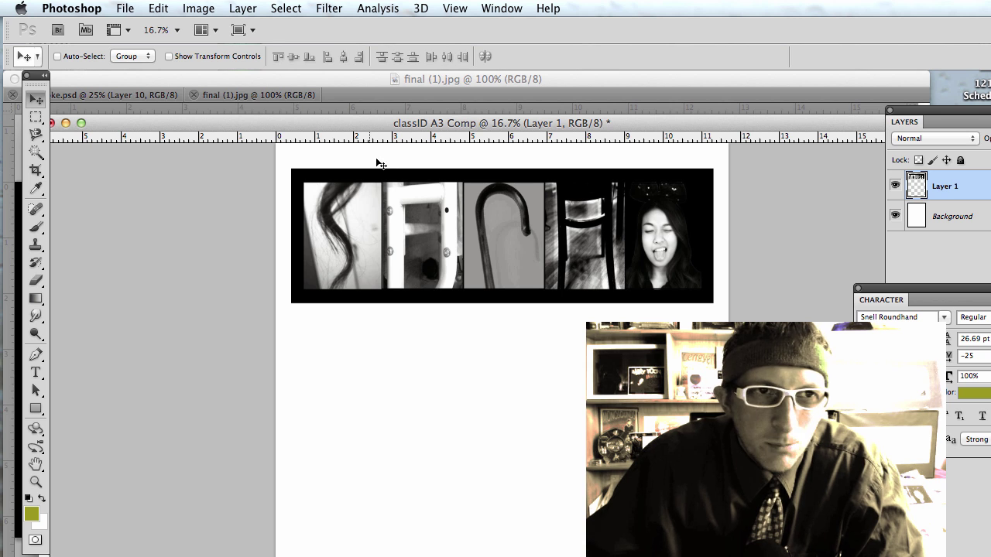
pyautogui.click(71, 9)
pyautogui.moveTo(77, 57)
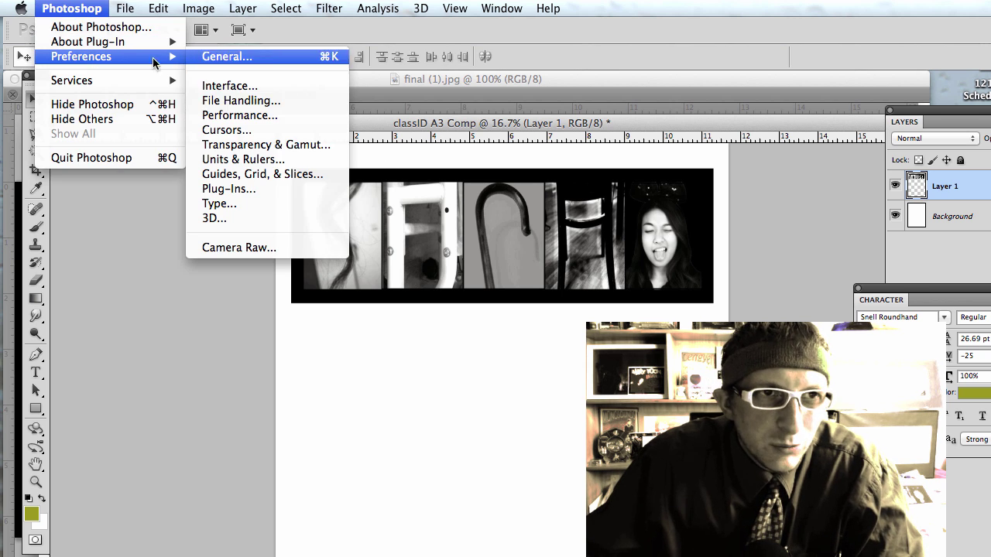
pyautogui.click(302, 158)
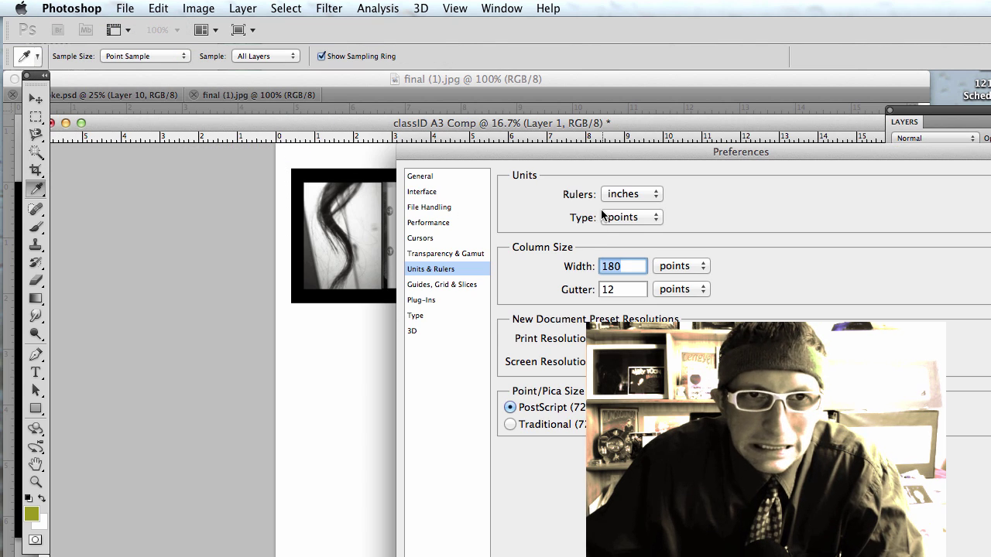
pyautogui.press('Return')
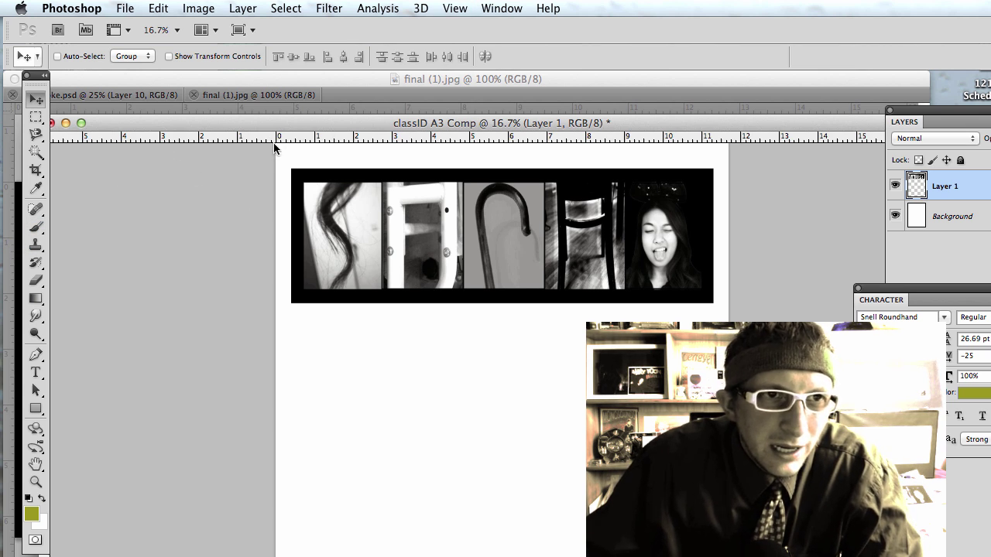
# Step: Uncover the vertical ruler and place margin guides about a quarter inch inside the page's top, left and right edges
pyautogui.moveTo(36, 76); pyautogui.dragTo(114, 158)
pyautogui.moveTo(183, 124); pyautogui.dragTo(165, 128)
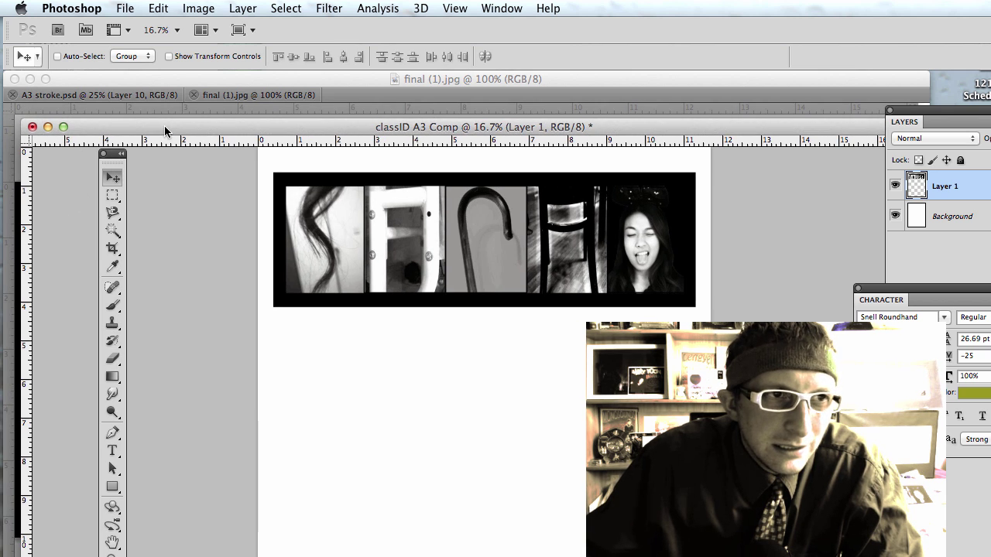
pyautogui.moveTo(31, 205); pyautogui.dragTo(304, 157)
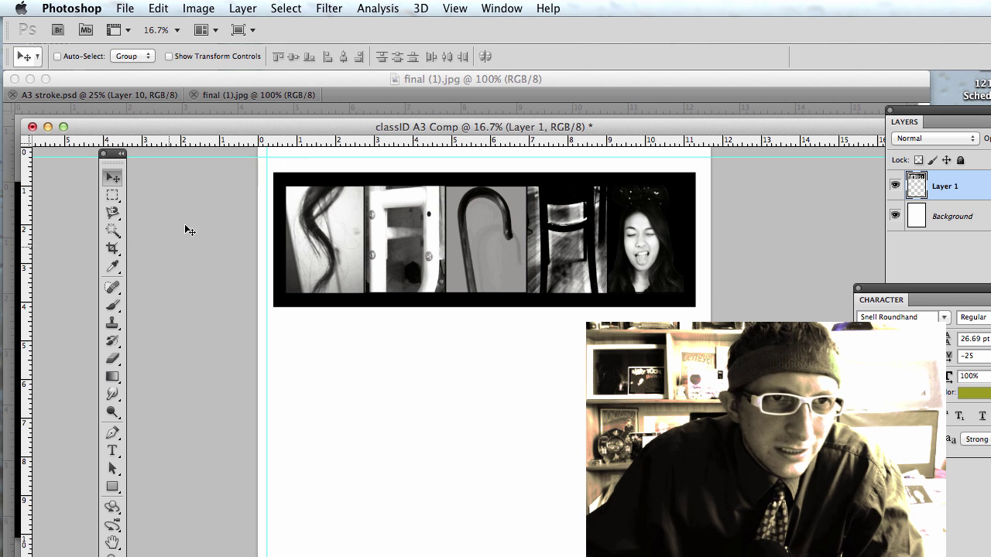
pyautogui.moveTo(35, 272); pyautogui.dragTo(702, 229)
# Step: Align the banner with the top and left margin guides and scale it proportionally to about 103.6% to reach the right guide
pyautogui.scroll(-5, 553, 174)
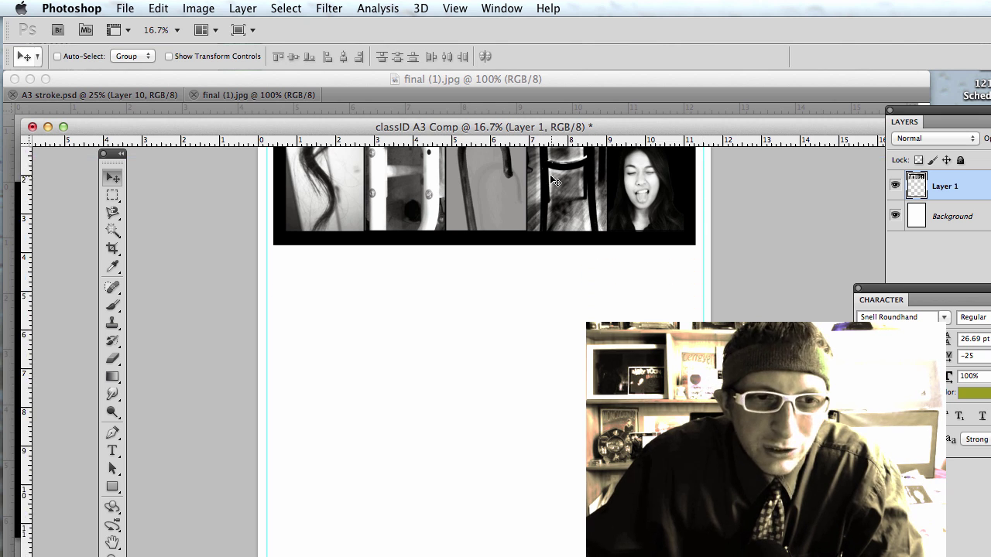
pyautogui.scroll(-1, 554, 180)
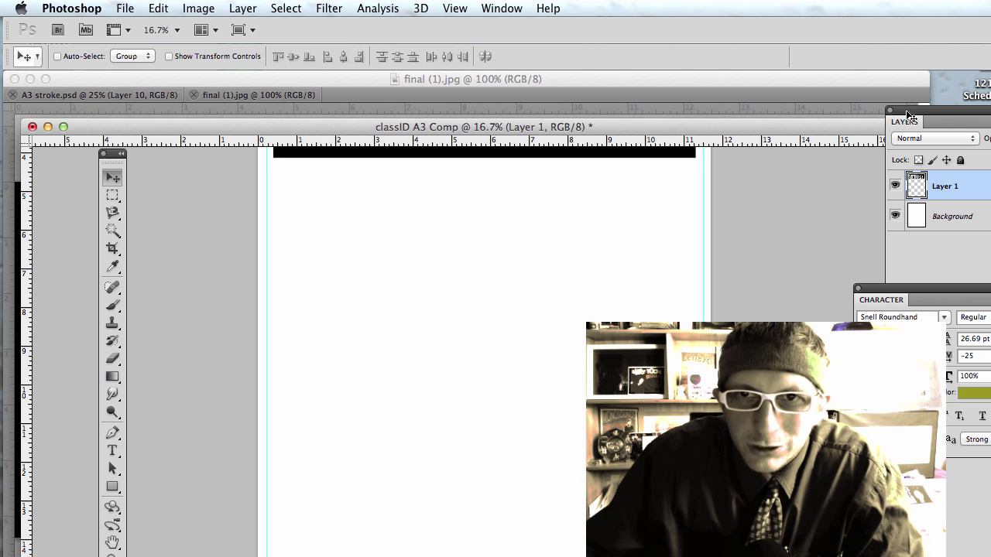
pyautogui.moveTo(939, 120); pyautogui.dragTo(989, 120)
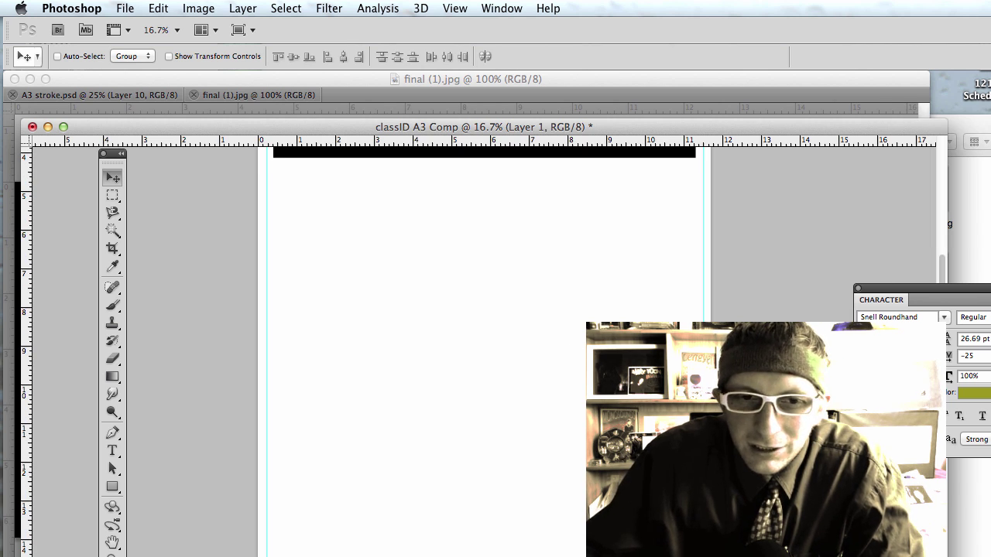
pyautogui.scroll(5, 492, 209)
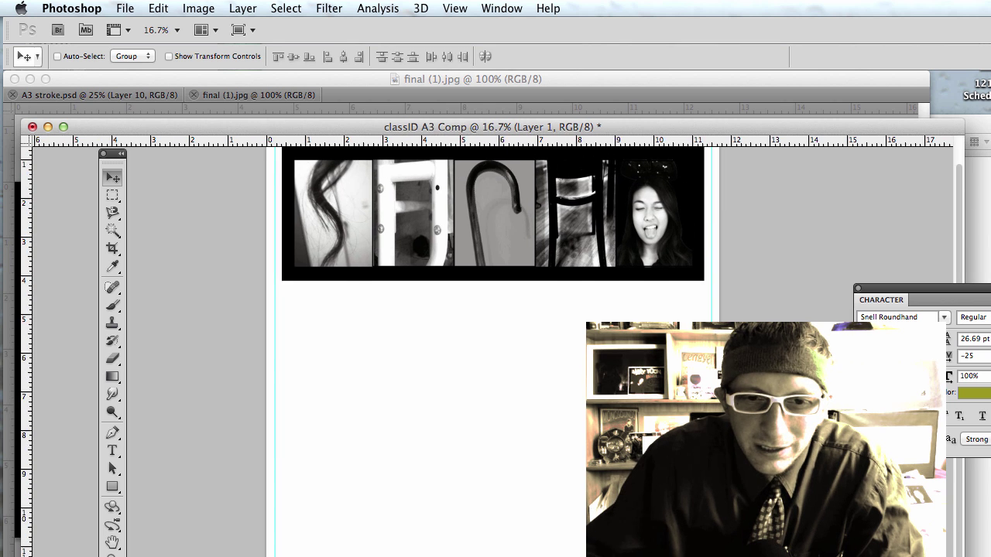
pyautogui.scroll(2, 480, 232)
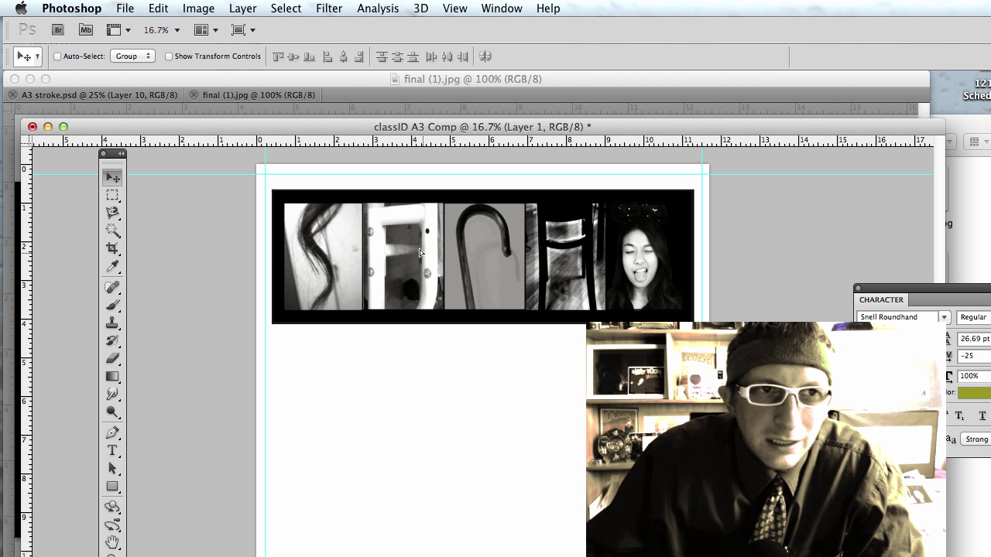
pyautogui.moveTo(425, 260); pyautogui.dragTo(419, 248)
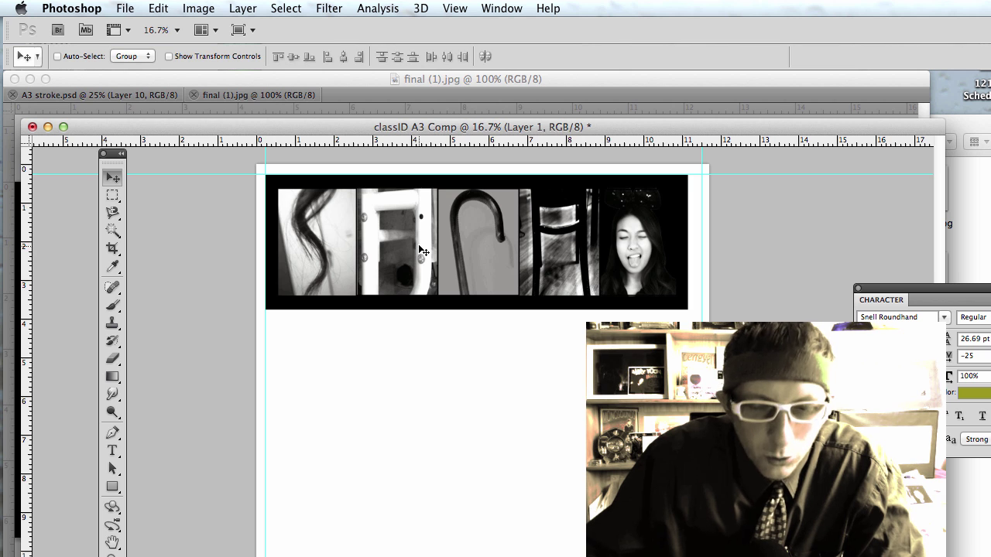
pyautogui.press('super+t')
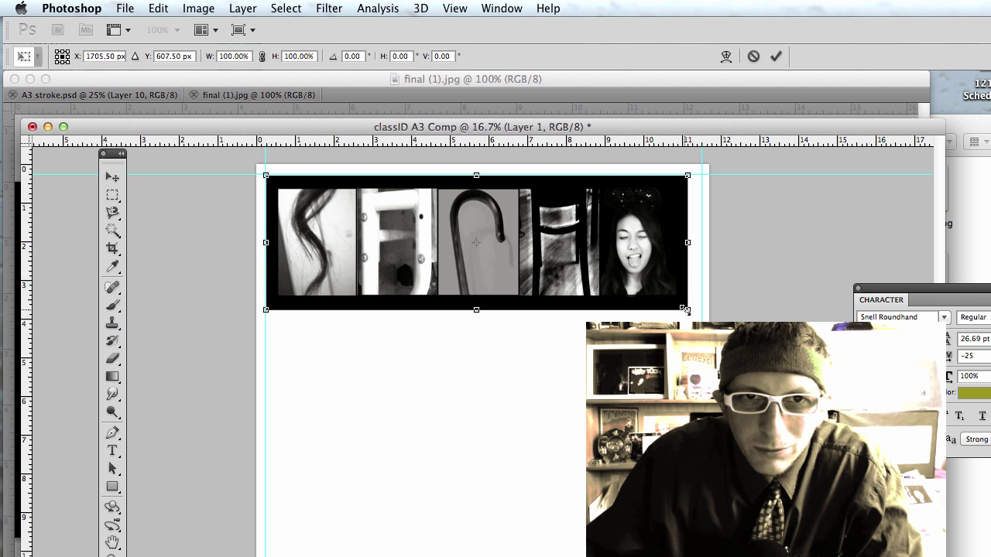
pyautogui.moveTo(684, 309); pyautogui.dragTo(698, 314)
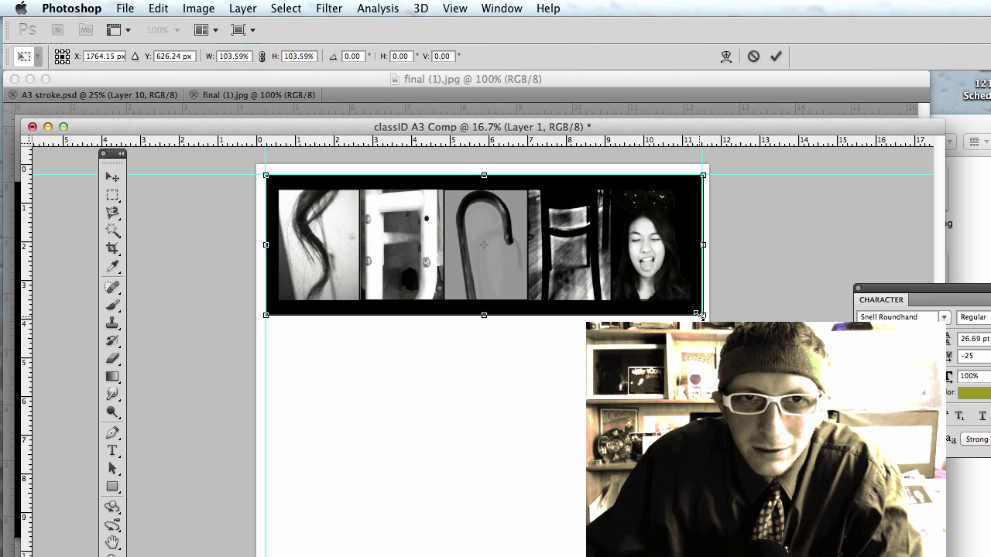
pyautogui.press('Return')
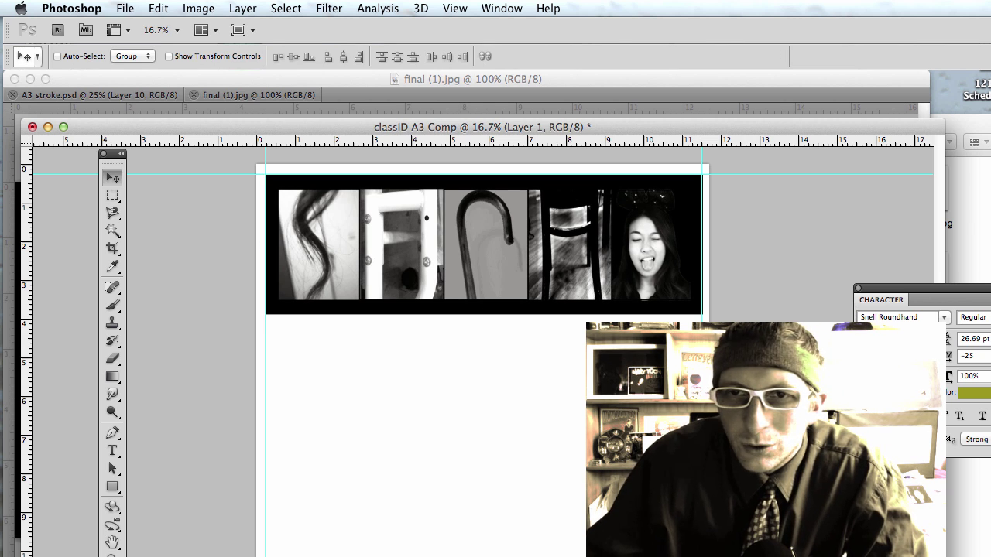
# Step: Switch to the Comp folder in Finder and check the file size in the info for lensflare.jpg
pyautogui.press('super+Tab')
pyautogui.moveTo(989, 146); pyautogui.dragTo(511, 128)
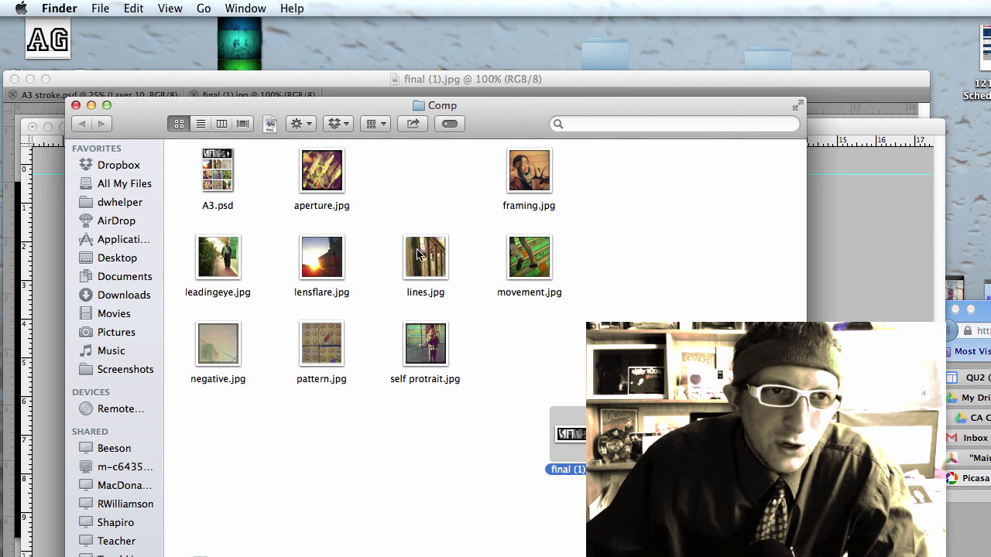
pyautogui.click(327, 264)
pyautogui.press('super+i')
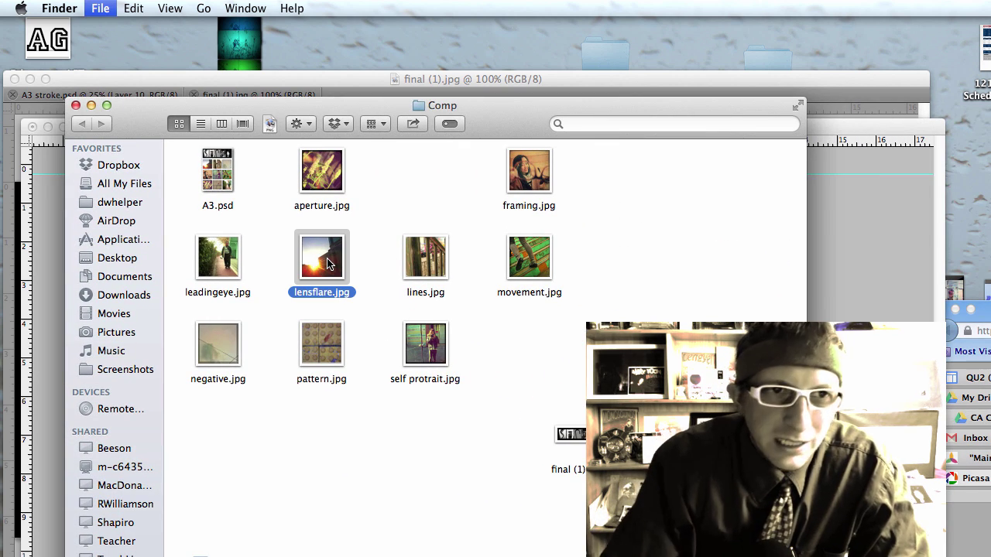
pyautogui.moveTo(141, 34); pyautogui.dragTo(238, 116)
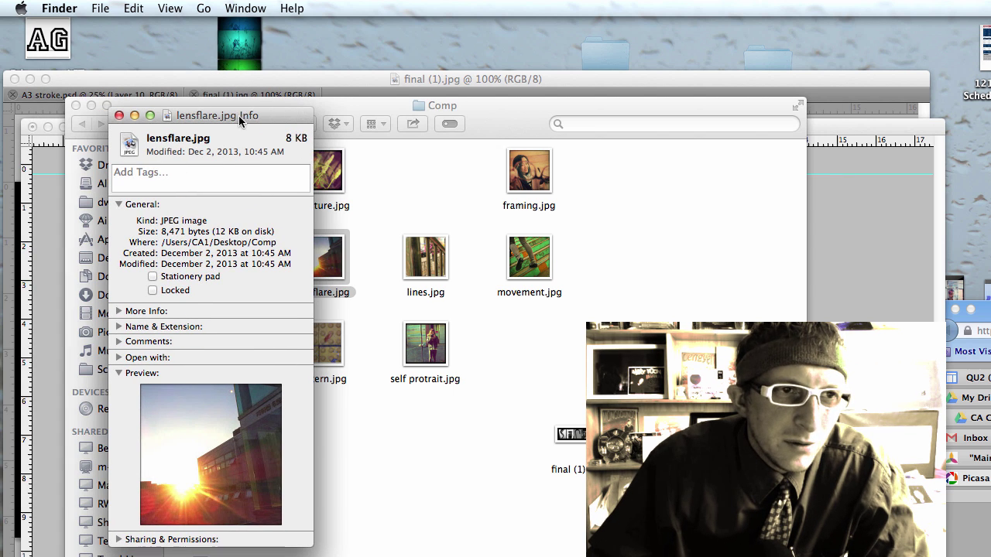
pyautogui.click(119, 115)
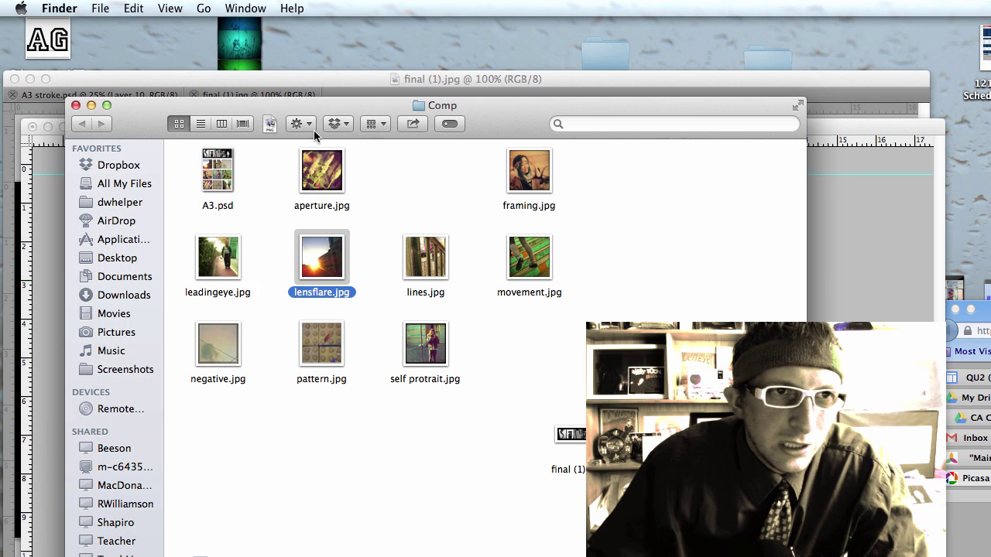
# Step: Show the Comp folder as a list and reposition its window to review the photos' file sizes
pyautogui.click(200, 124)
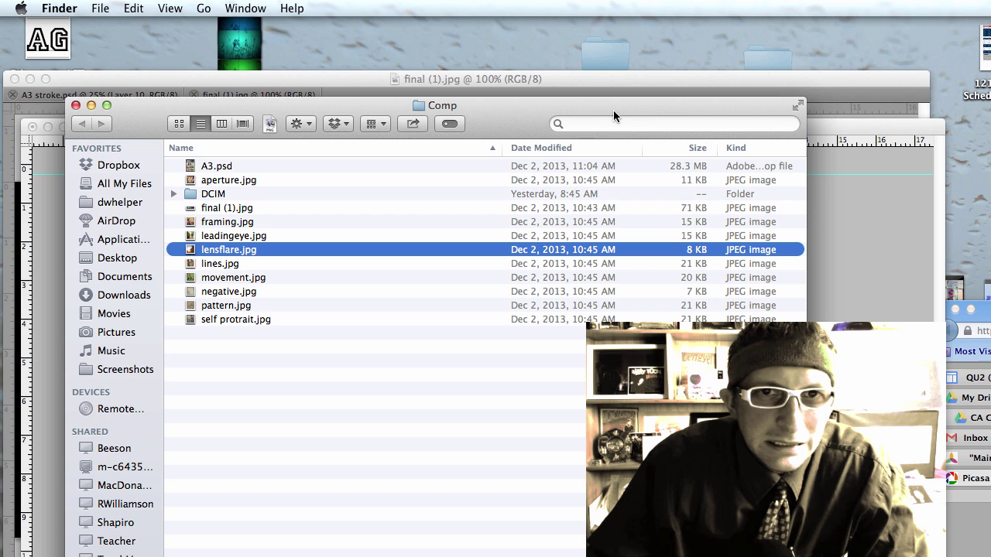
pyautogui.moveTo(654, 113); pyautogui.dragTo(326, 125)
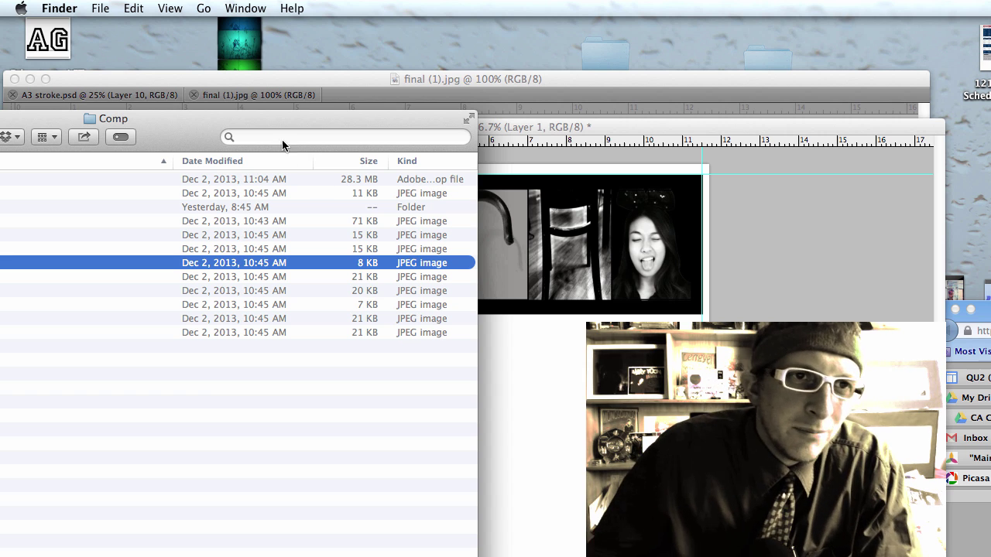
pyautogui.moveTo(246, 118); pyautogui.dragTo(475, 150)
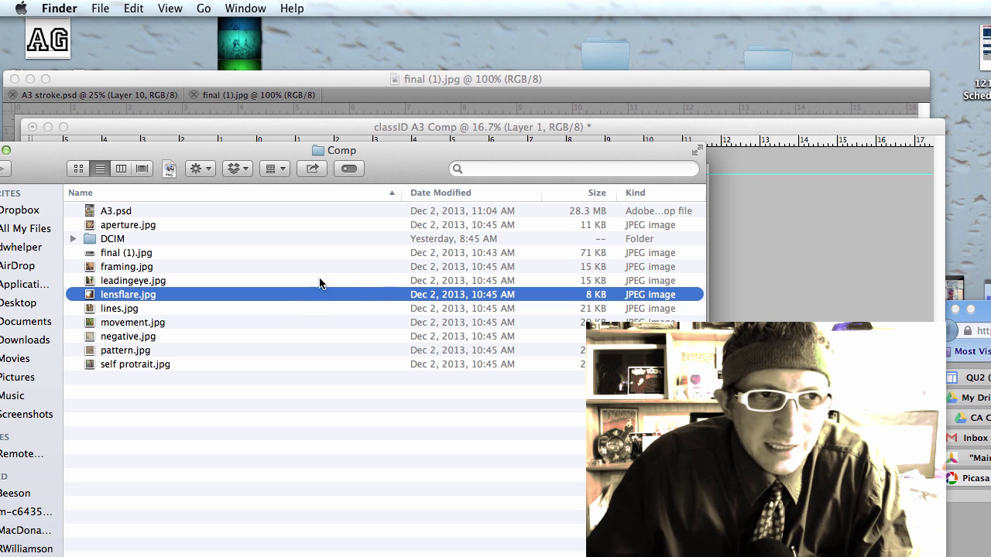
pyautogui.moveTo(382, 178); pyautogui.dragTo(389, 135)
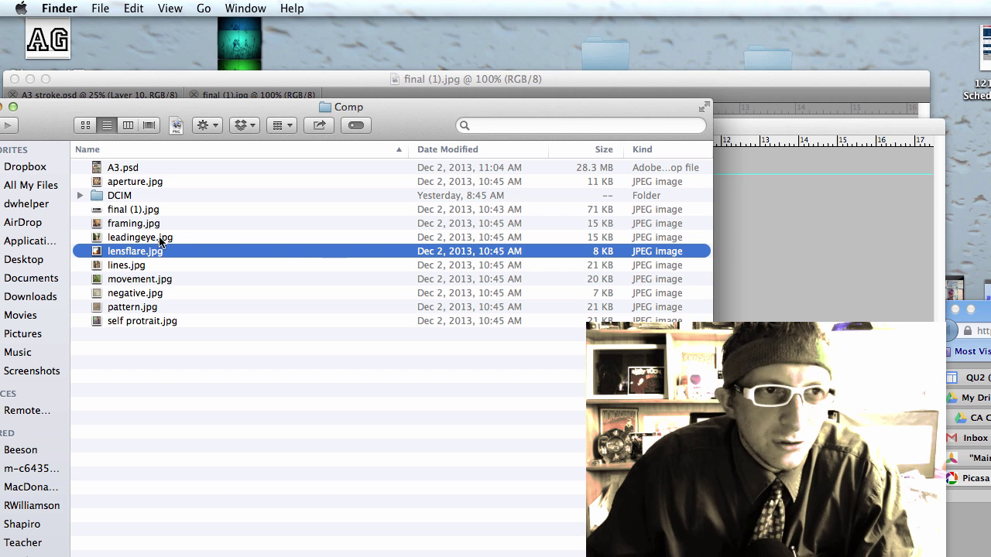
pyautogui.moveTo(396, 114); pyautogui.dragTo(462, 137)
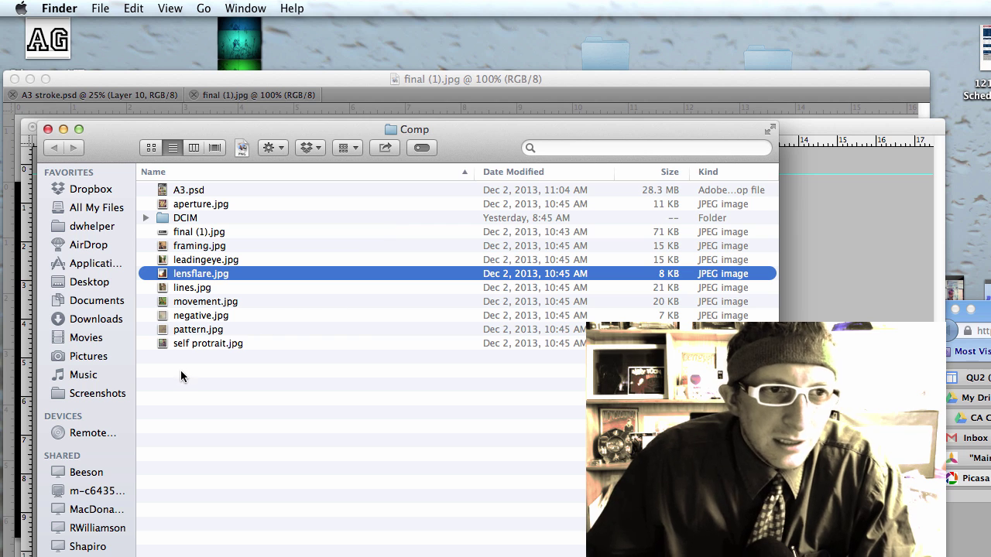
# Step: Select the nine photos from aperture.jpg to self protrait.jpg, leaving out DCIM and final (1).jpg, and open them in Photoshop
pyautogui.click(201, 246)
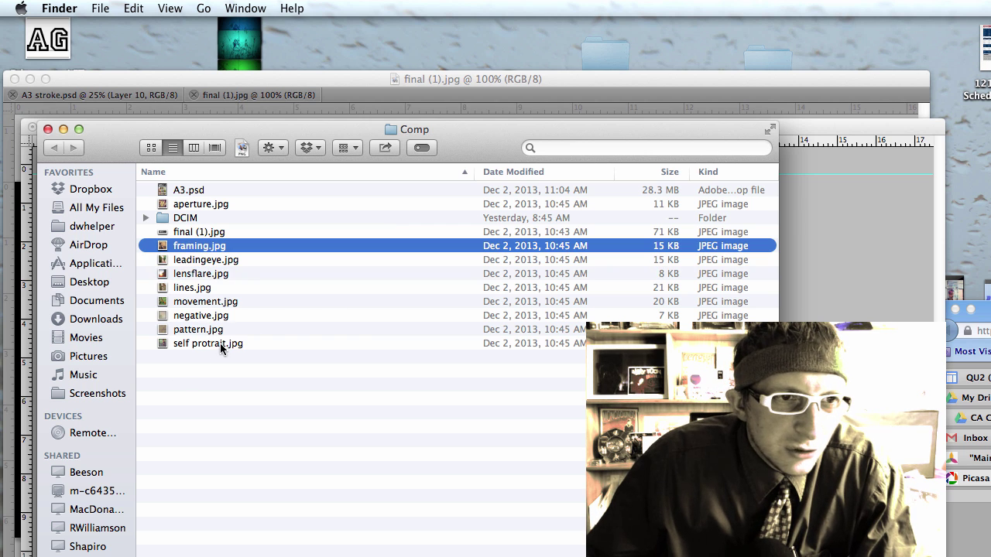
pyautogui.keyDown('shift'); pyautogui.click(220, 345); pyautogui.keyUp('shift')
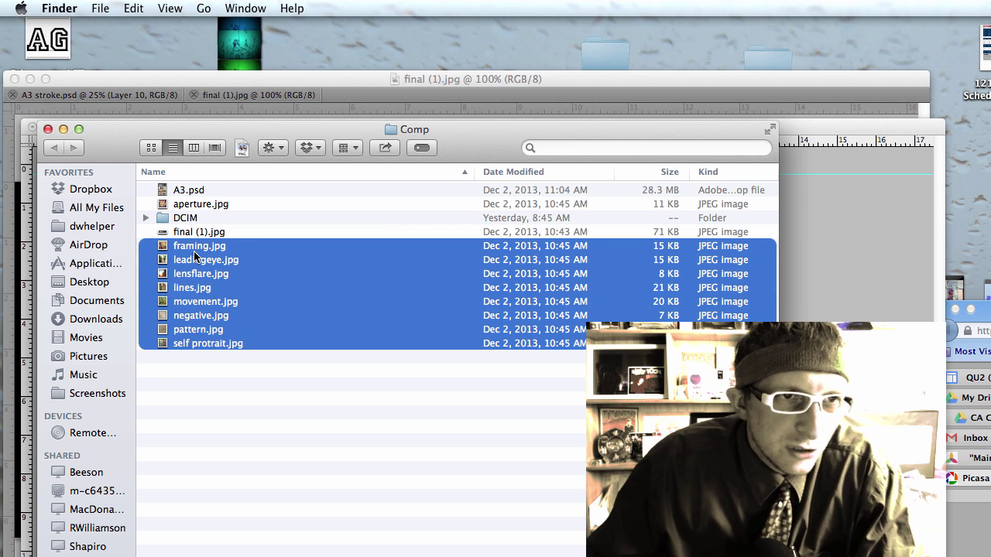
pyautogui.keyDown('super'); pyautogui.click(198, 205); pyautogui.keyUp('super')
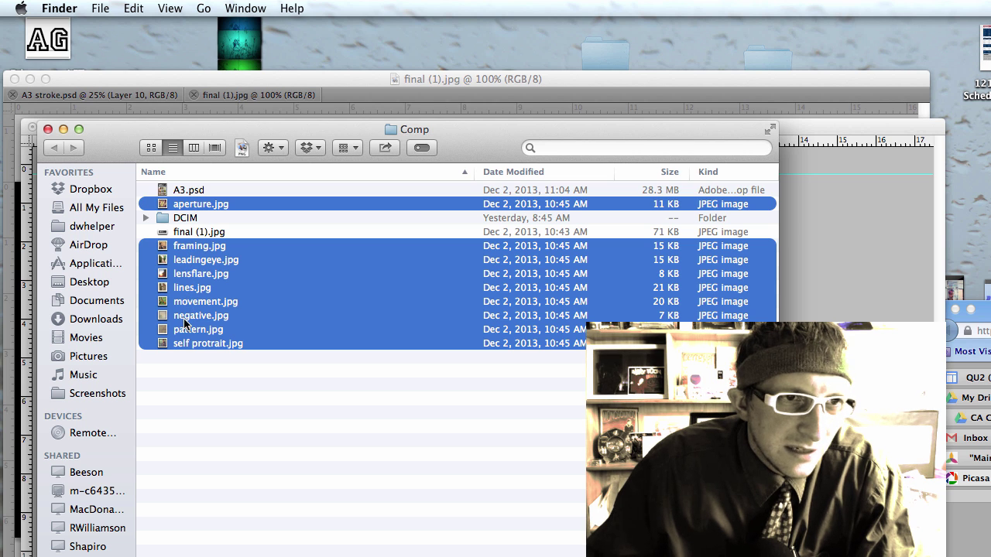
pyautogui.moveTo(208, 287); pyautogui.dragTo(31, 553)
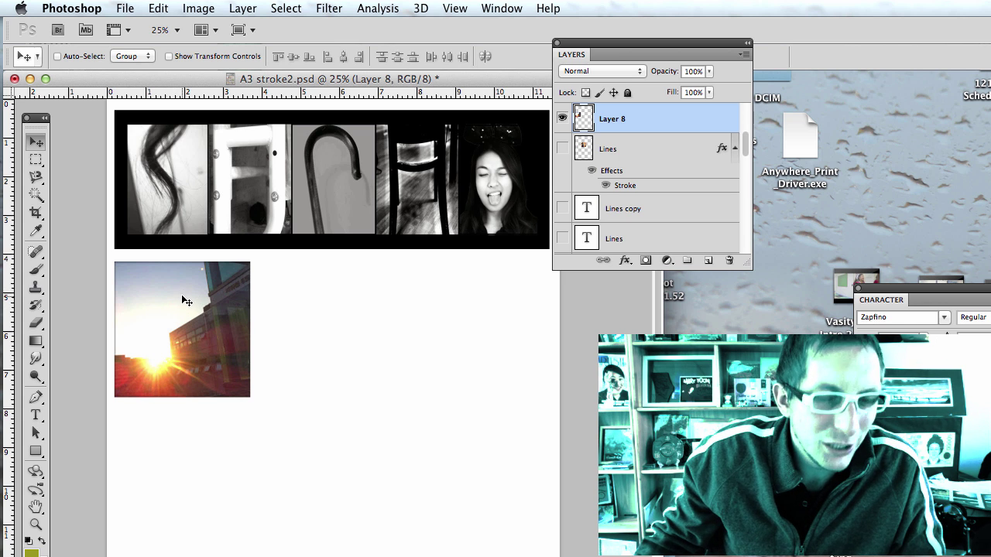
# Step: Select the sunset photo on Layer 8 by inverting a Magic Wand selection of the empty area, fill it with black and deselect
pyautogui.press('w')
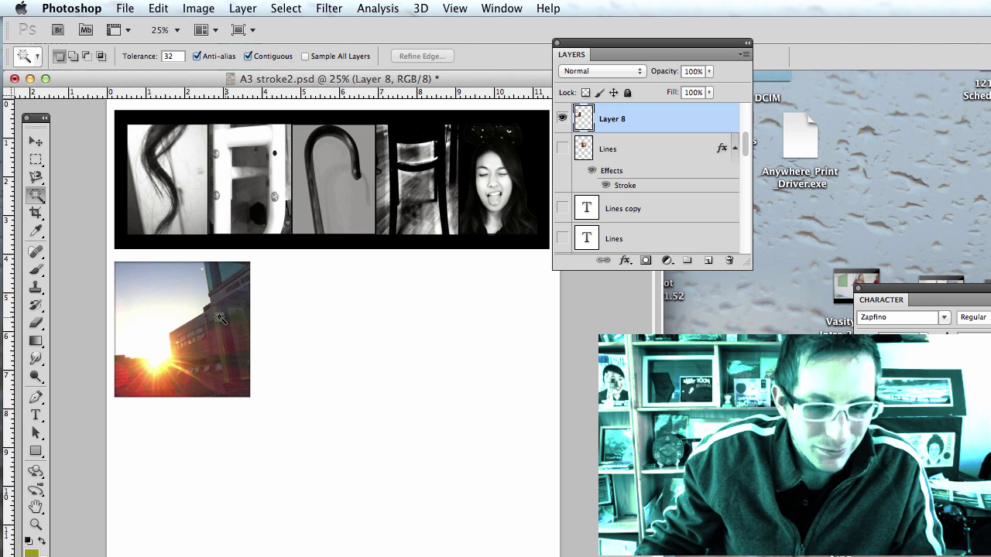
pyautogui.click(286, 323)
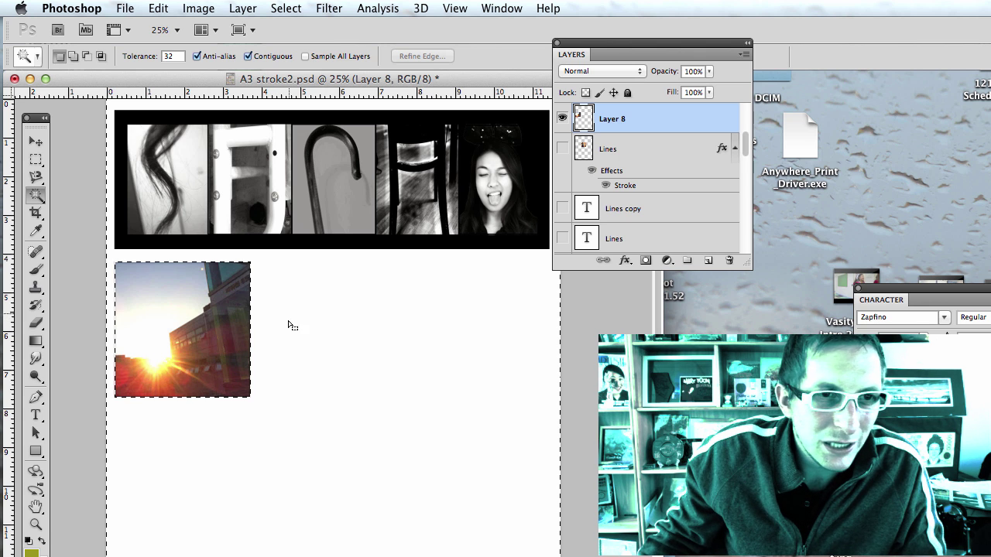
pyautogui.press('super+shift+i')
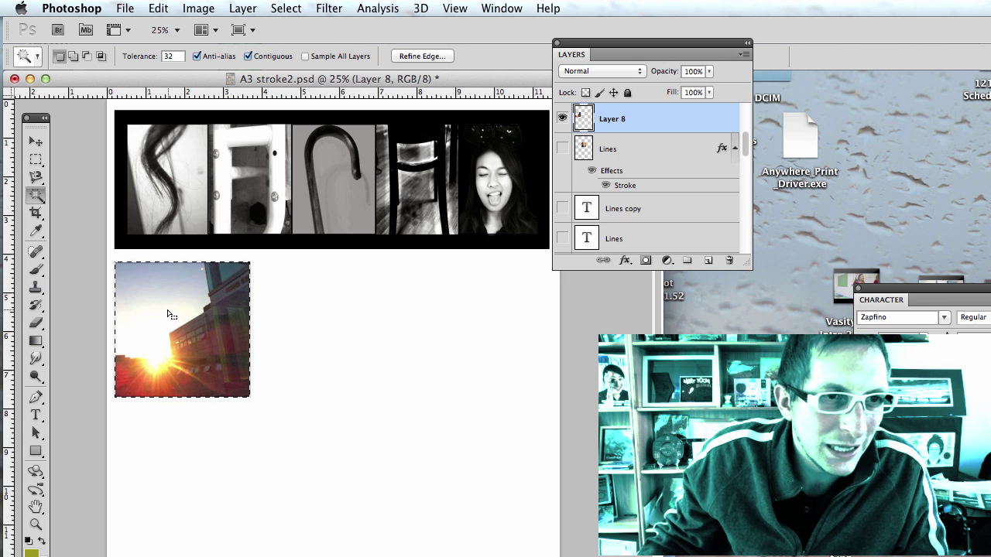
pyautogui.click(160, 10)
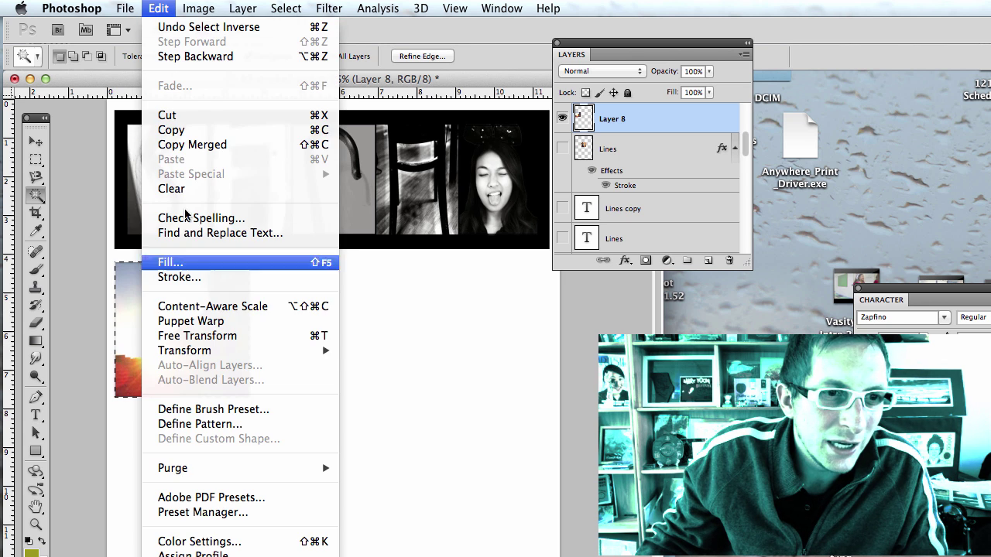
pyautogui.click(195, 268)
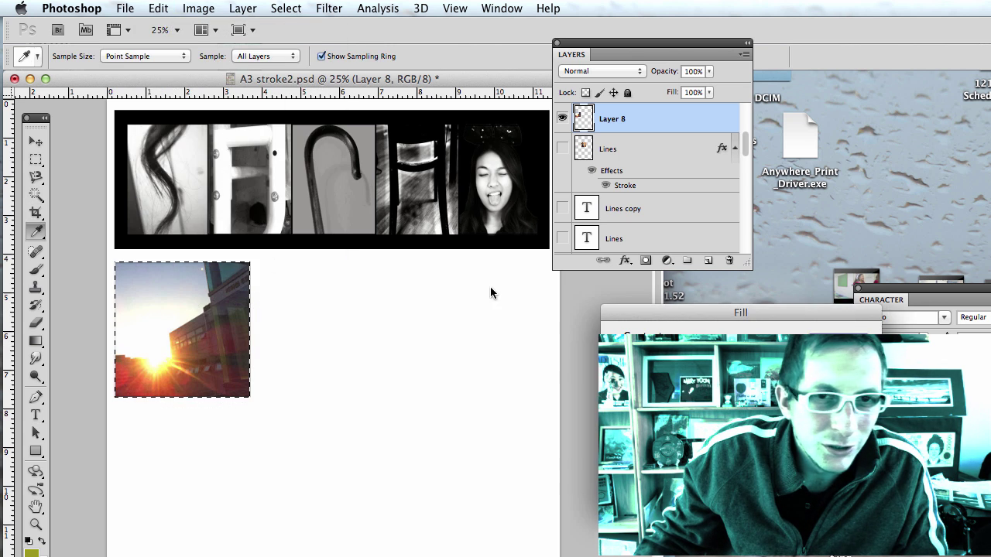
pyautogui.click(710, 327)
pyautogui.click(710, 327)
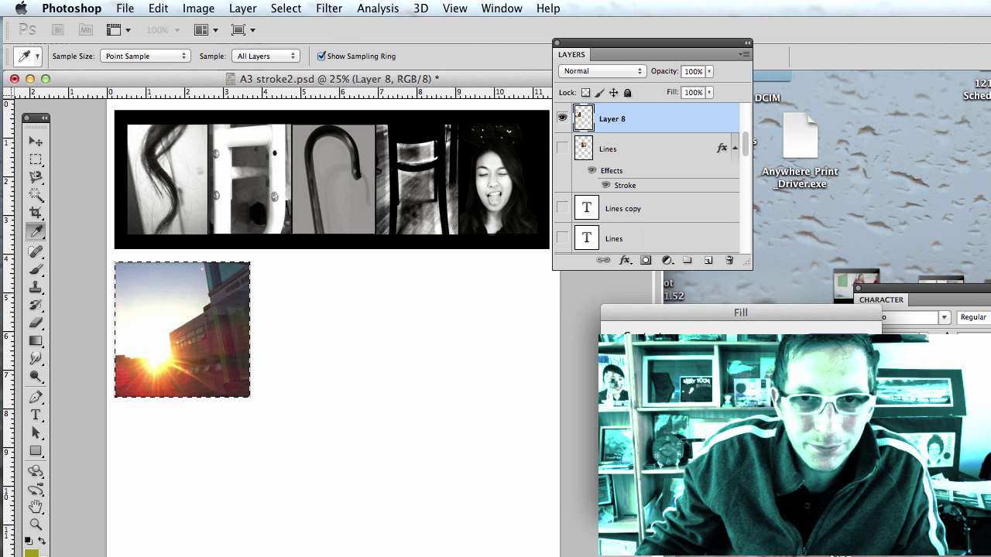
pyautogui.press('Return')
pyautogui.press('w')
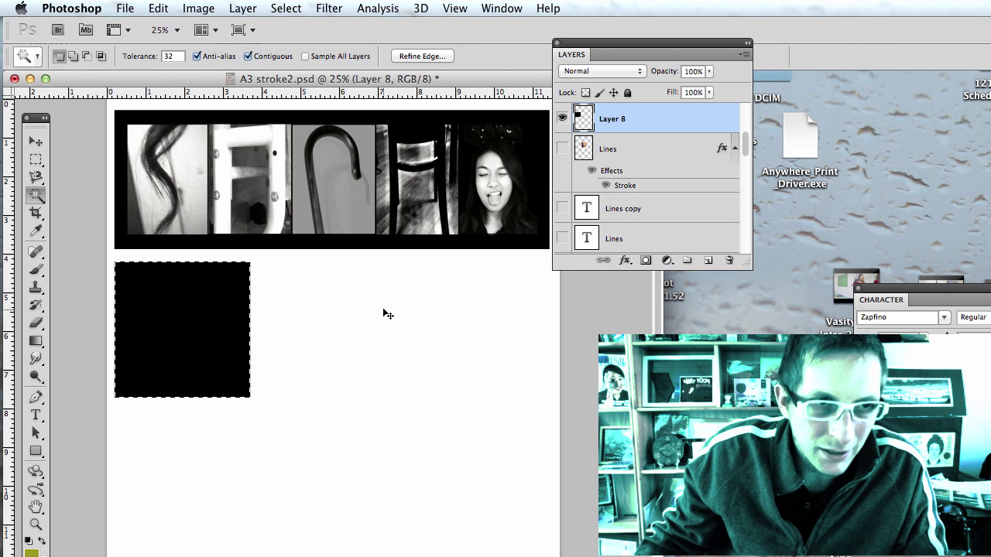
pyautogui.press('super+d')
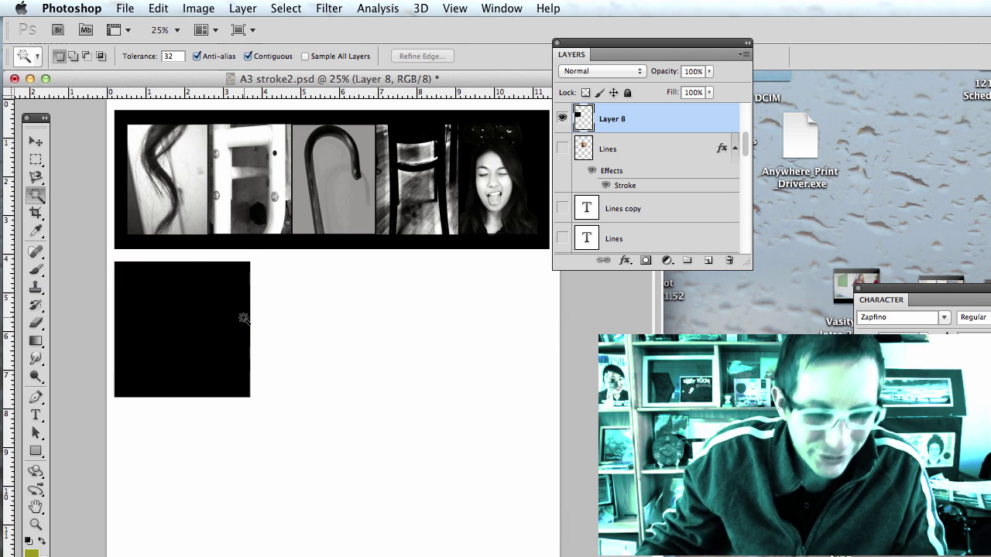
# Step: Place a horizontal guide along the black square's bottom edge and duplicate the square twice to form an evenly spaced row of three
pyautogui.press('v')
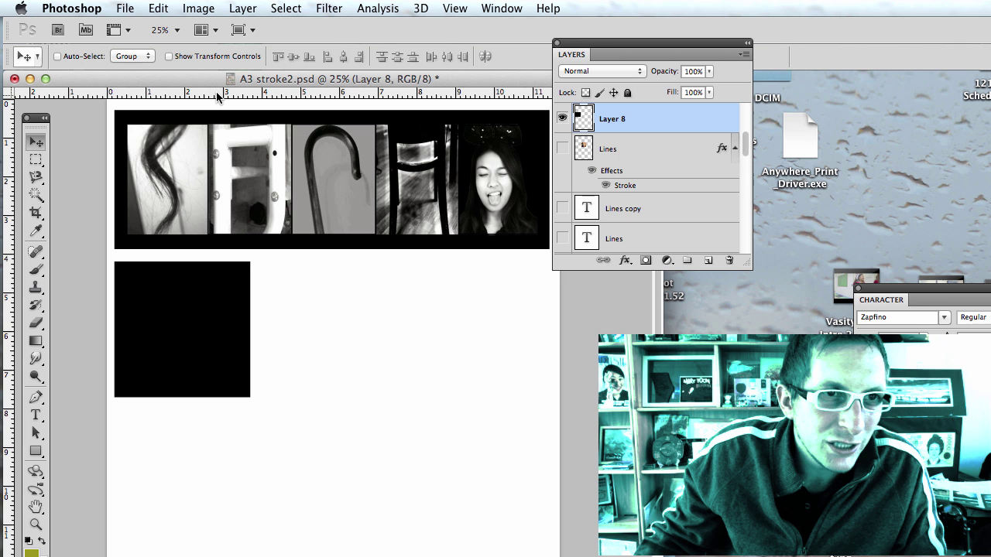
pyautogui.press('super+r')
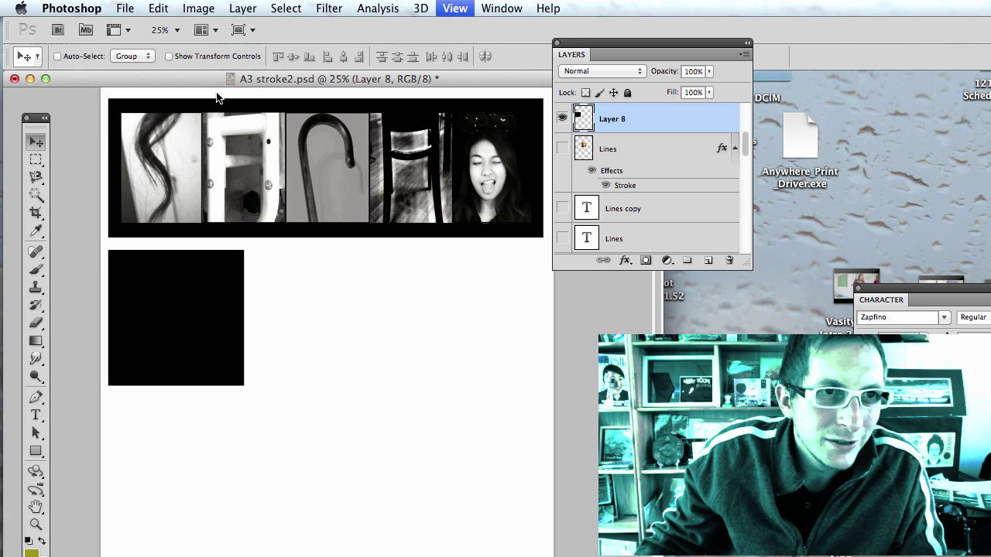
pyautogui.press('super+r')
pyautogui.moveTo(205, 92); pyautogui.dragTo(229, 396)
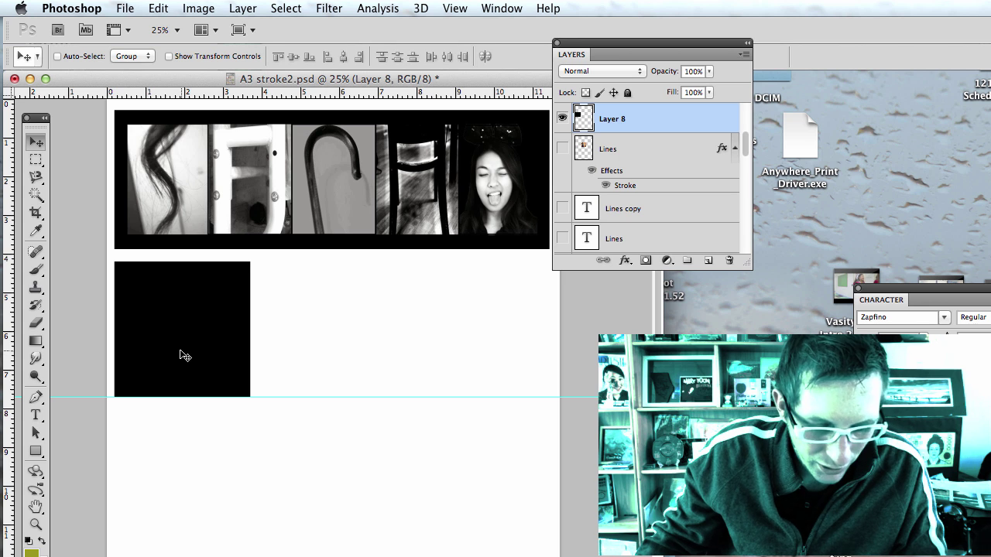
pyautogui.moveTo(215, 346); pyautogui.dragTo(473, 349)
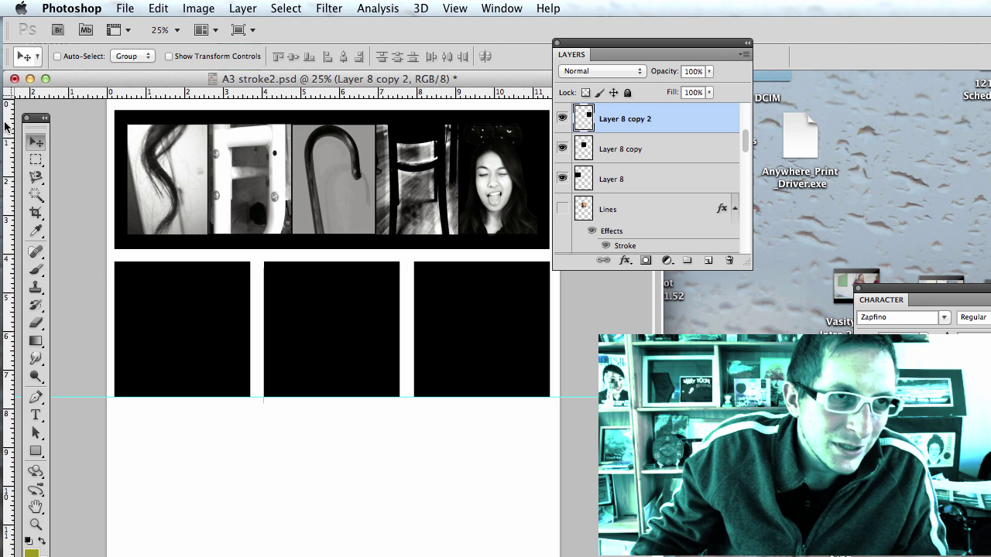
# Step: Place a vertical guide at the banner's left edge and draw a small olive rectangle spanning the page's left margin, just above the horizontal guide
pyautogui.moveTo(9, 129); pyautogui.dragTo(115, 125)
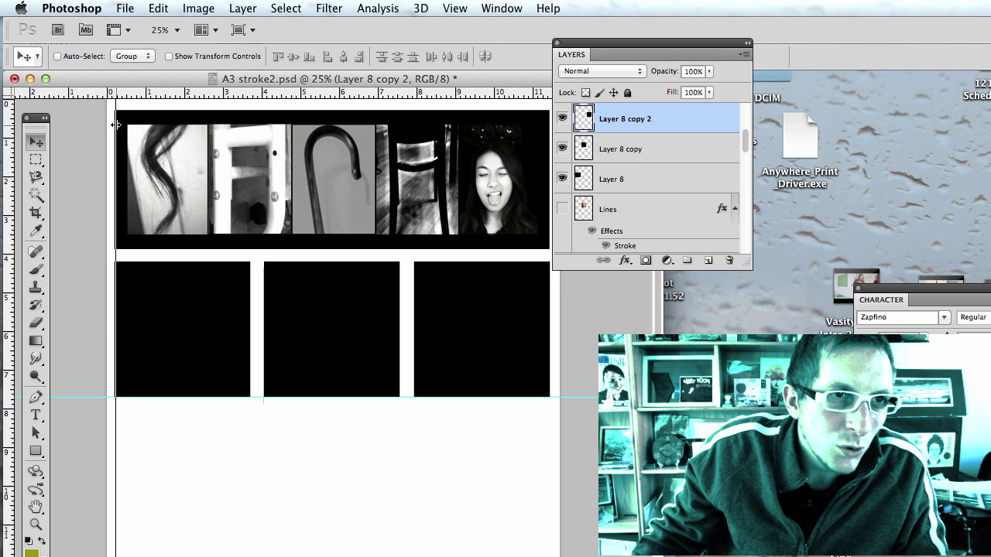
pyautogui.moveTo(114, 125); pyautogui.dragTo(115, 124)
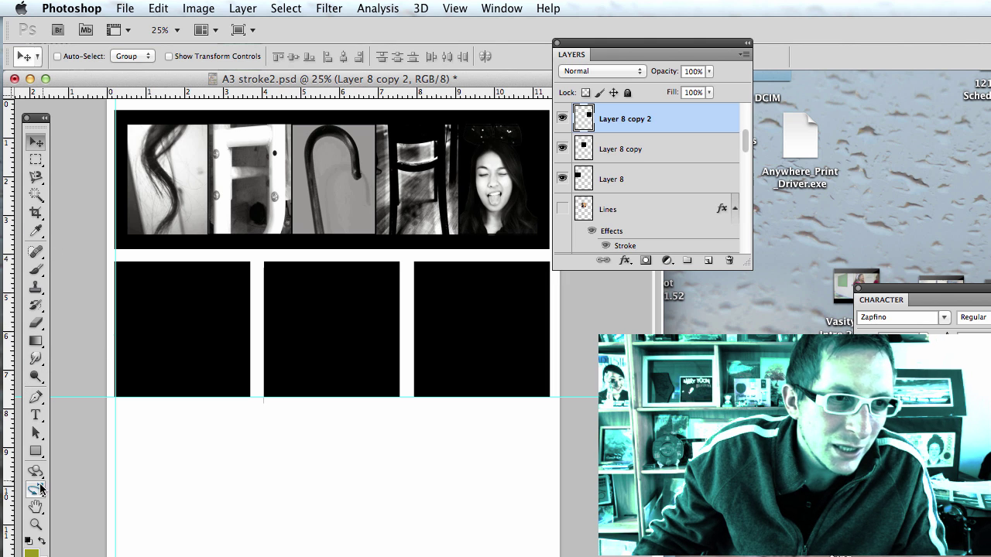
pyautogui.click(39, 452)
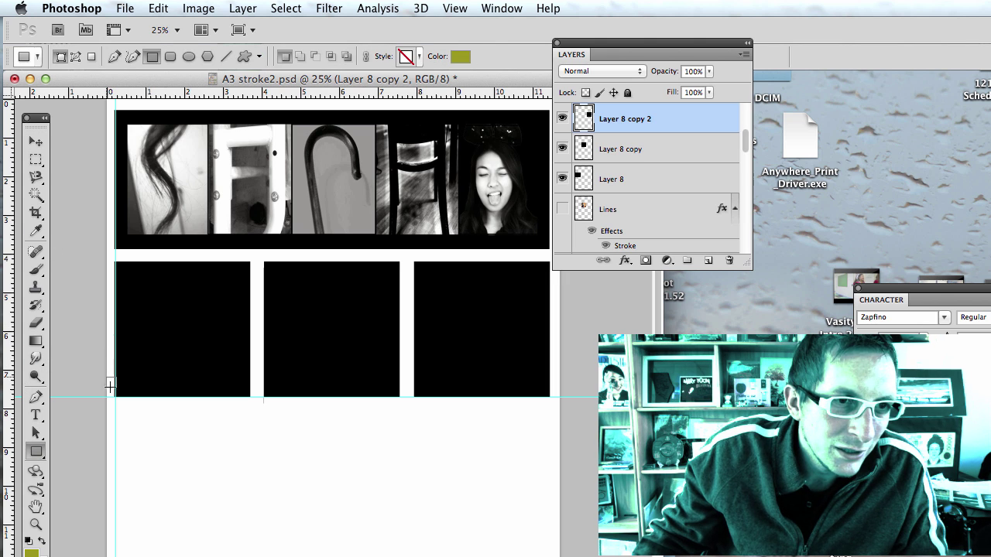
pyautogui.moveTo(113, 393); pyautogui.dragTo(107, 378)
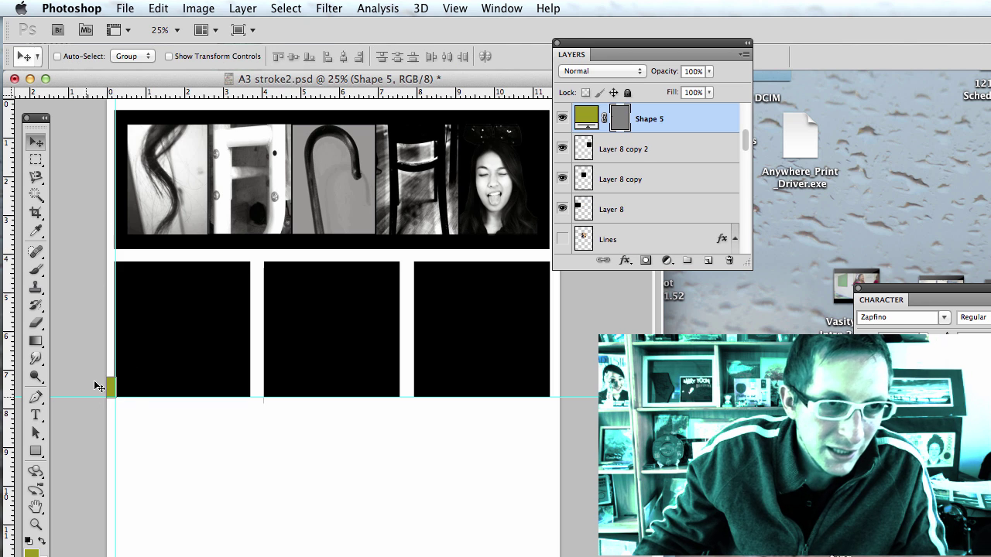
# Step: Move the olive rectangle to just below the gap between the first two squares and scale its width to 175%
pyautogui.press('v')
pyautogui.moveTo(112, 393); pyautogui.dragTo(252, 412)
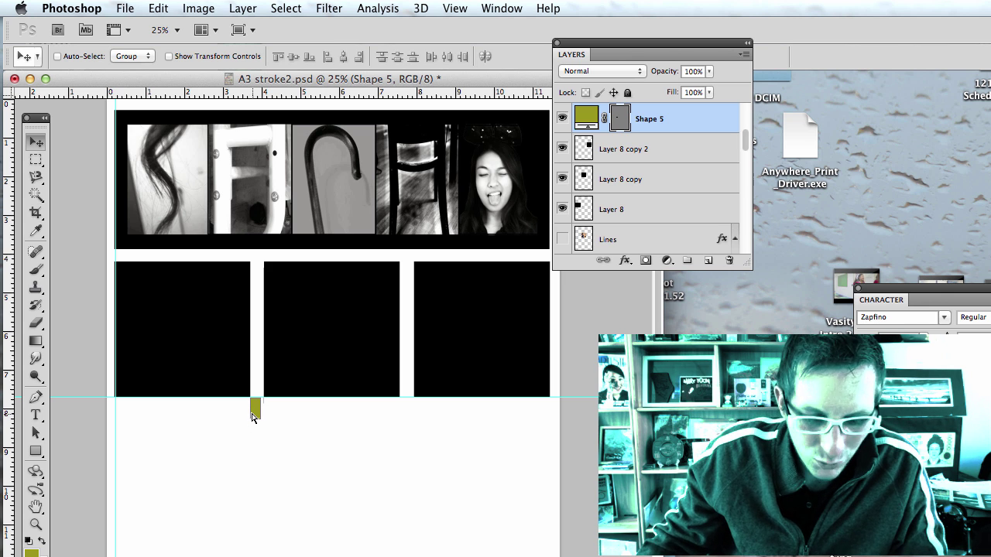
pyautogui.press('super+t')
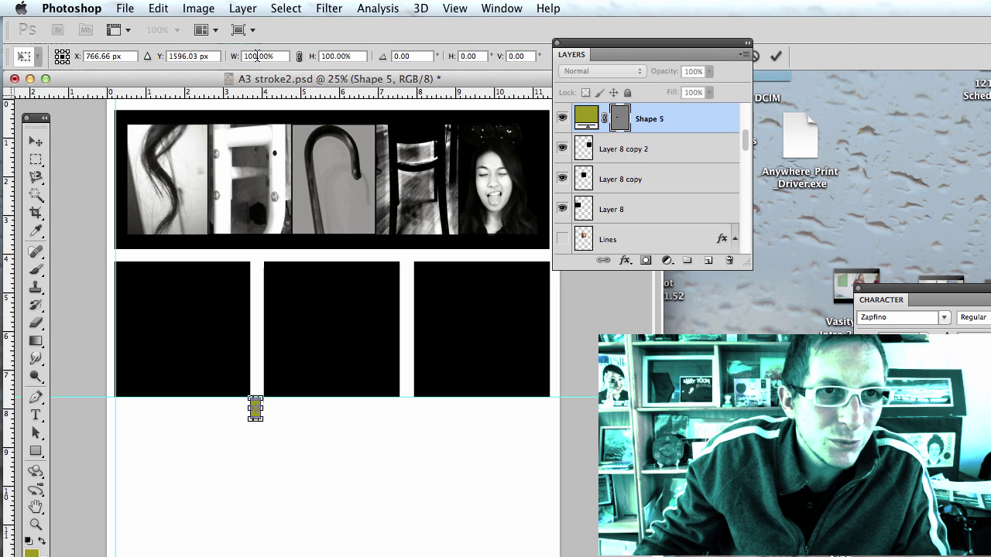
pyautogui.click(256, 55)
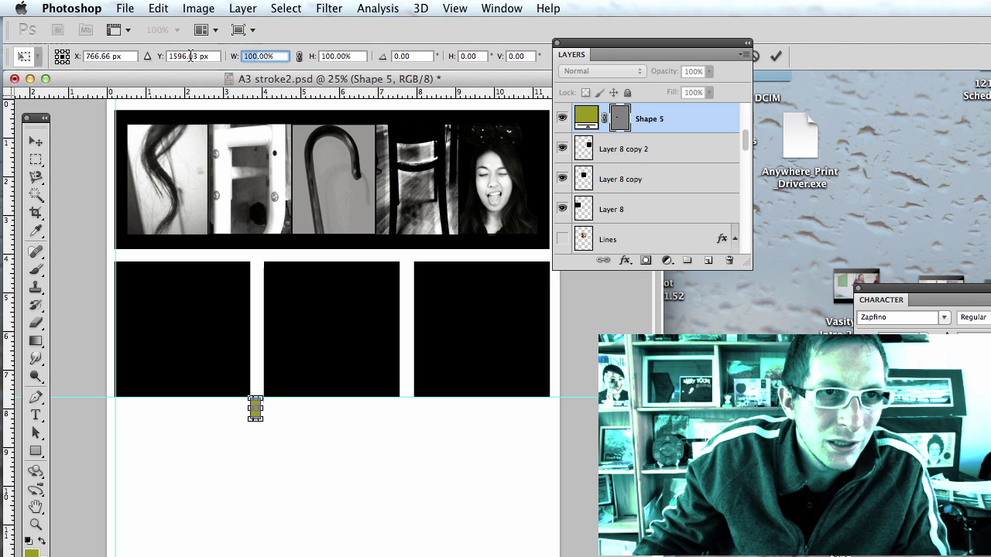
pyautogui.write('175')
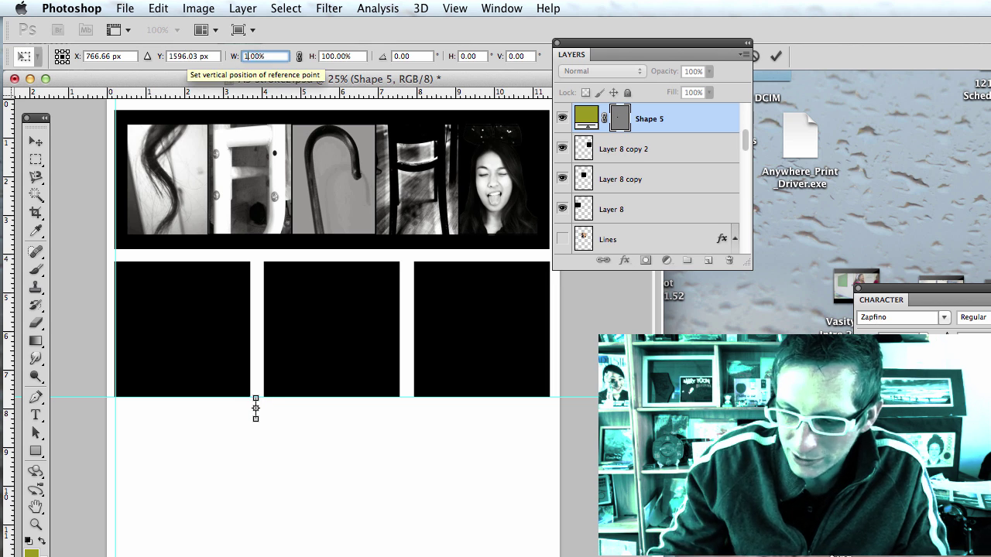
pyautogui.press('Return')
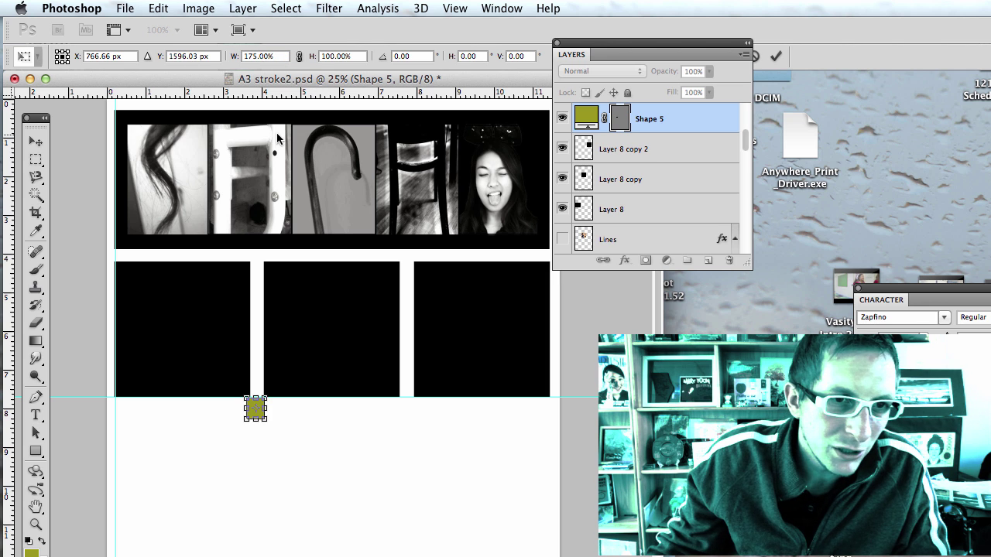
pyautogui.click(35, 142)
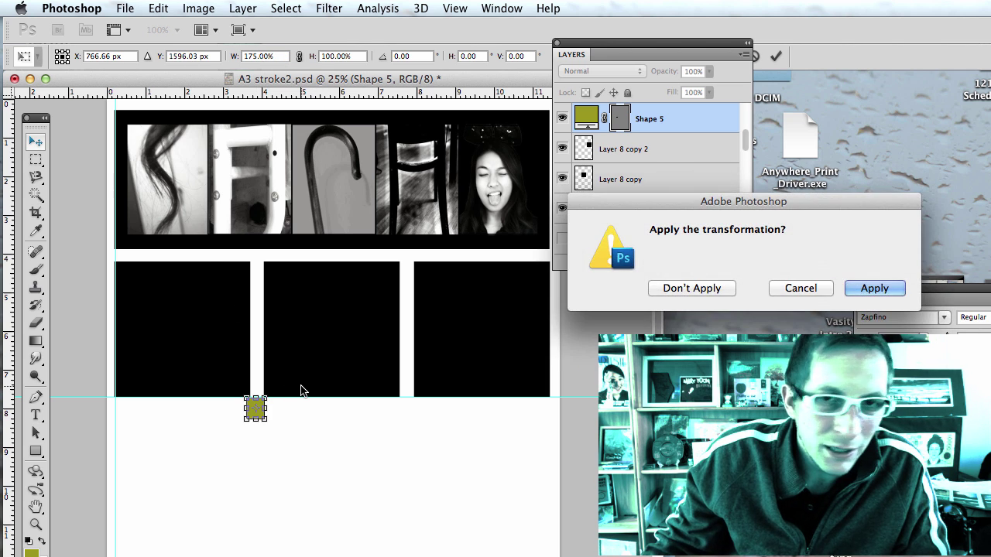
pyautogui.press('Return')
# Step: Place the olive rectangle in the first gap, against the first square, and shift the middle square over to touch its other side
pyautogui.moveTo(257, 416); pyautogui.dragTo(261, 394)
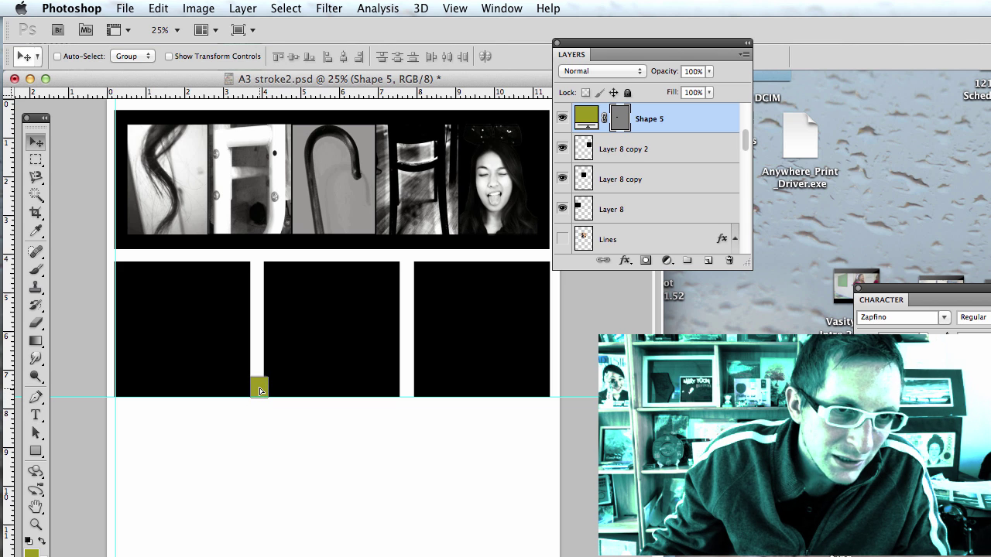
pyautogui.keyDown('super'); pyautogui.click(294, 380); pyautogui.keyUp('super')
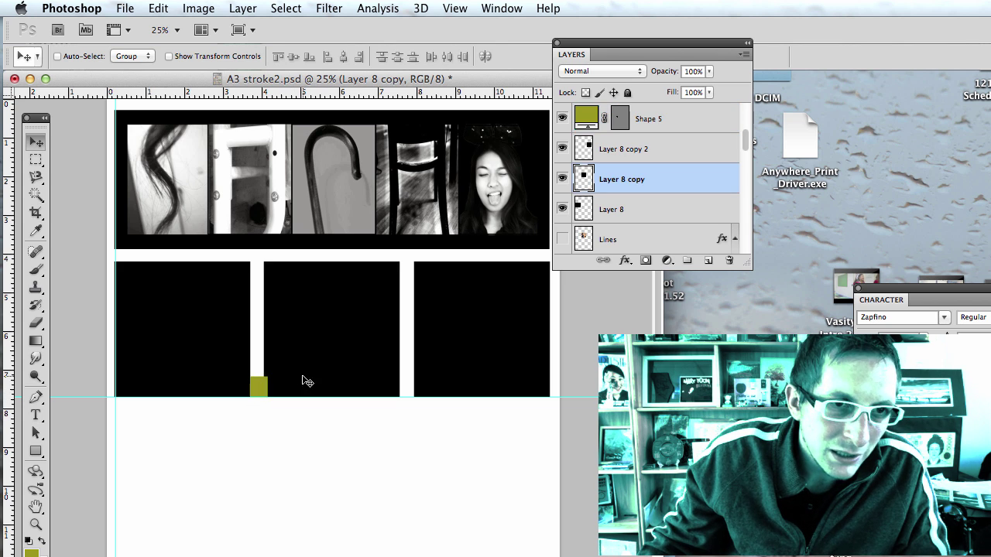
pyautogui.moveTo(303, 380); pyautogui.dragTo(306, 379)
pyautogui.press('Right')
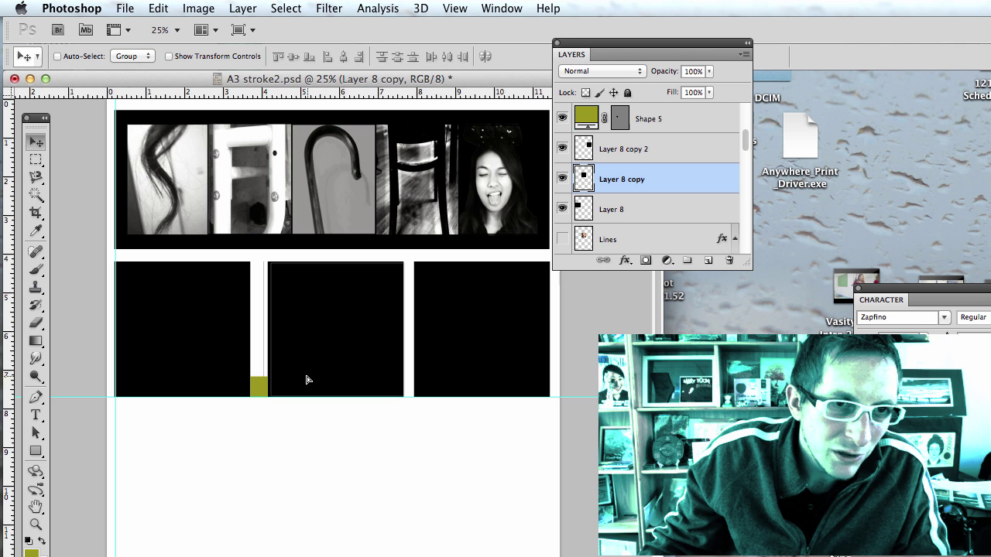
pyautogui.press('Left')
# Step: Move the olive rectangle into the second gap, against the middle square, and shift the third square over to touch it
pyautogui.keyDown('super'); pyautogui.click(260, 390); pyautogui.keyUp('super')
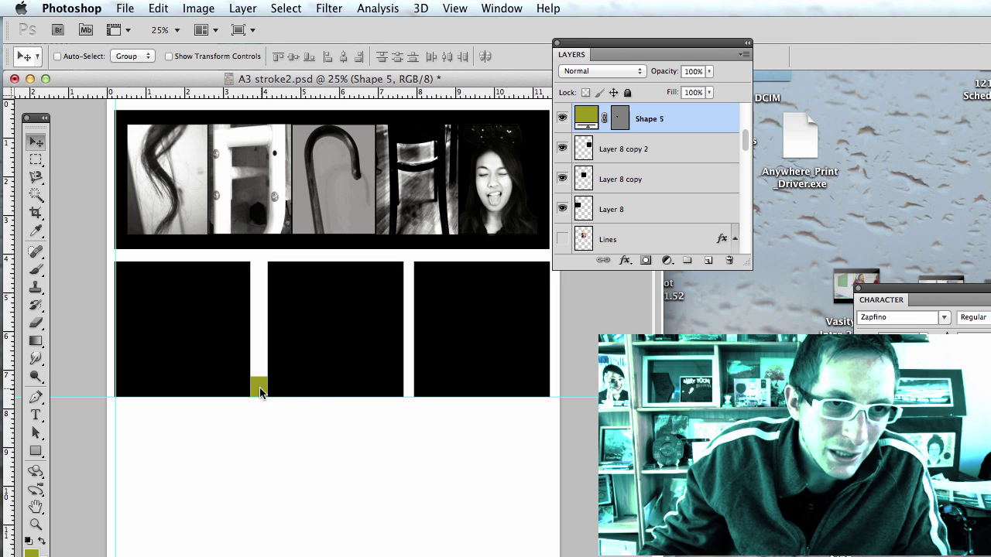
pyautogui.moveTo(260, 390); pyautogui.dragTo(454, 369)
pyautogui.keyDown('super'); pyautogui.click(443, 379); pyautogui.keyUp('super')
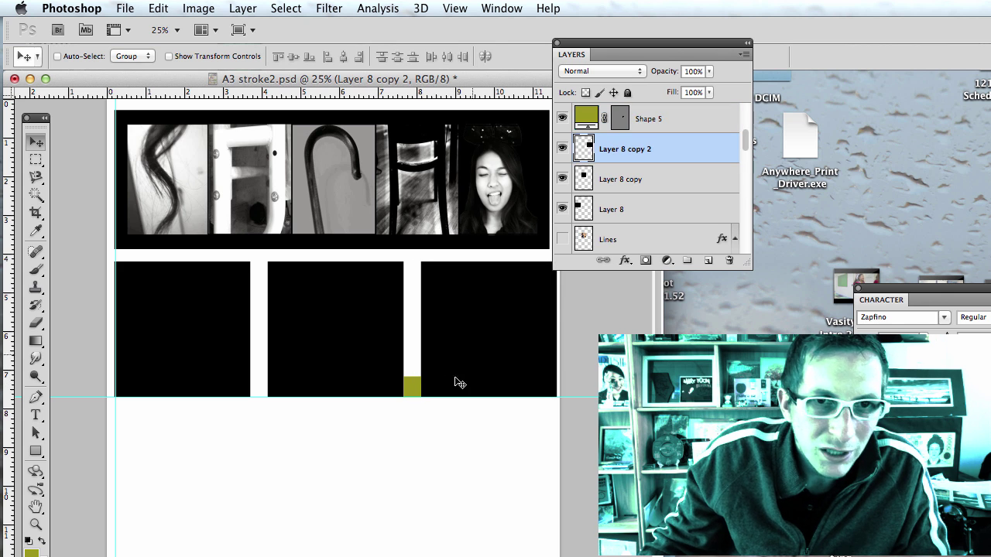
# Step: Place a vertical guide at the banner's right edge and scale the three squares together to 98.25% to fit between the margin guides
pyautogui.moveTo(609, 45); pyautogui.dragTo(685, 56)
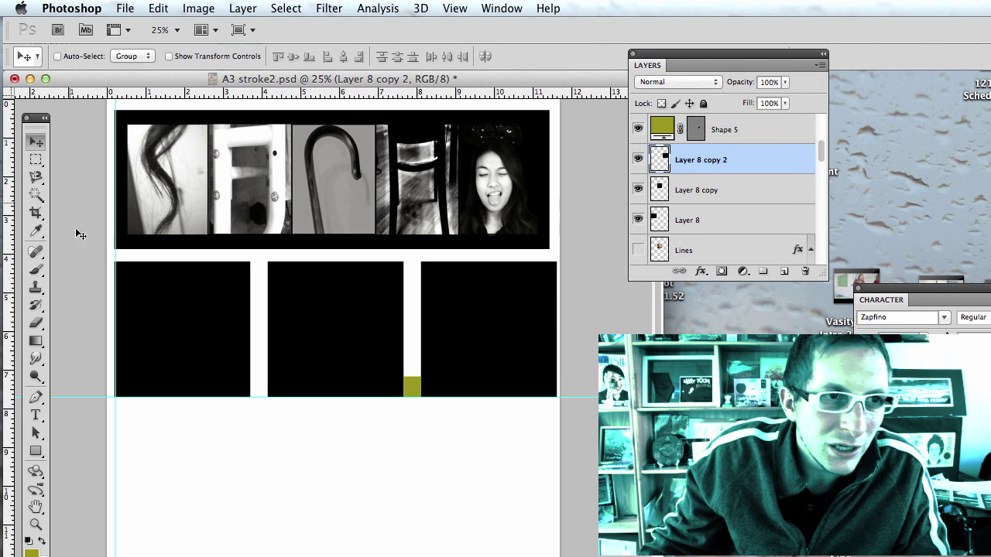
pyautogui.moveTo(9, 217); pyautogui.dragTo(551, 201)
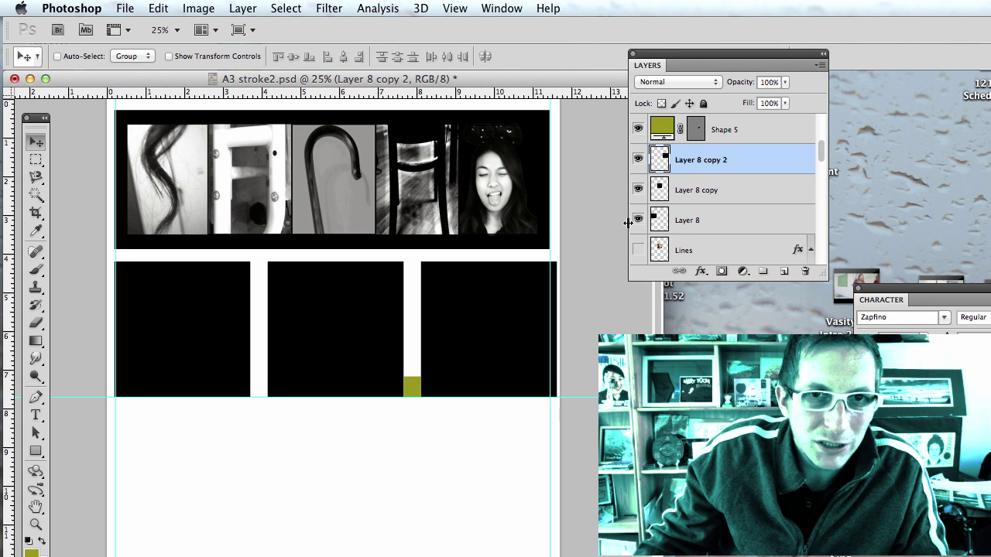
pyautogui.keyDown('shift'); pyautogui.click(696, 219); pyautogui.keyUp('shift')
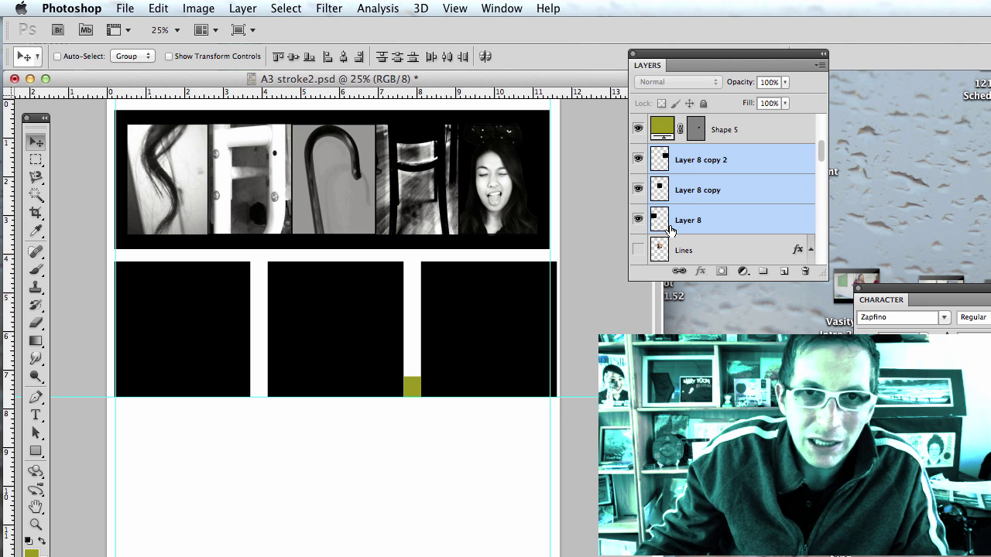
pyautogui.press('super+t')
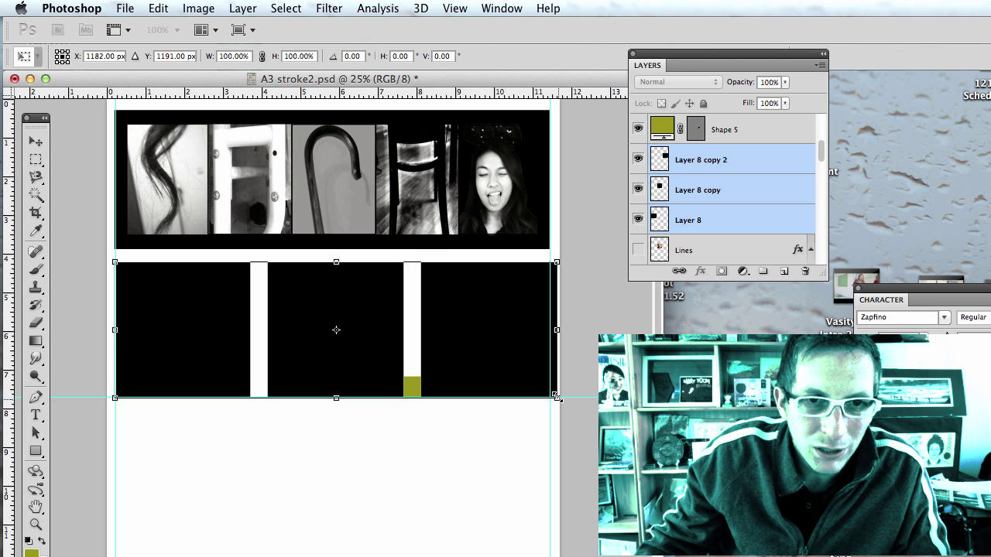
pyautogui.moveTo(557, 397); pyautogui.dragTo(550, 396)
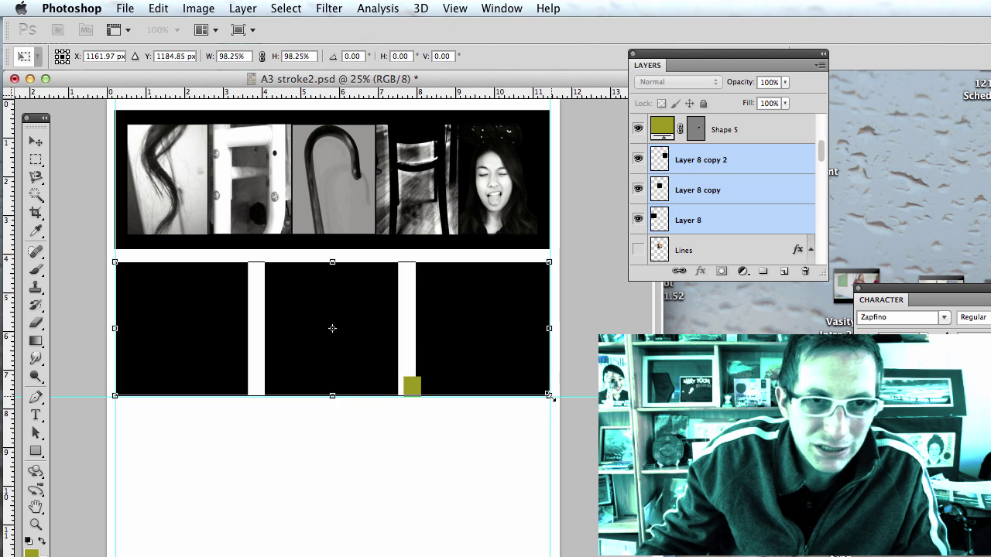
pyautogui.press('Return')
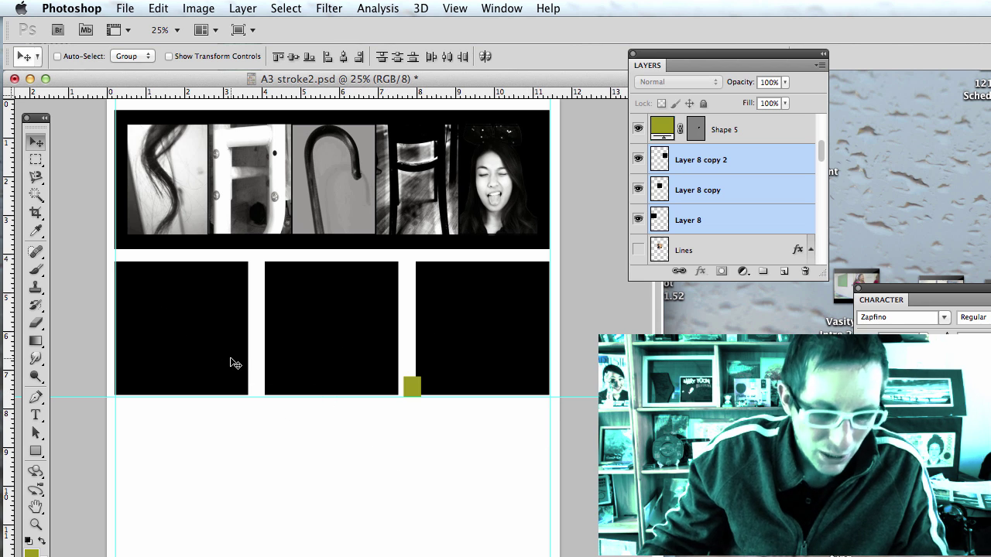
# Step: Duplicate the row of three black squares twice straight down the page to form three rows
pyautogui.scroll(-3, 213, 407)
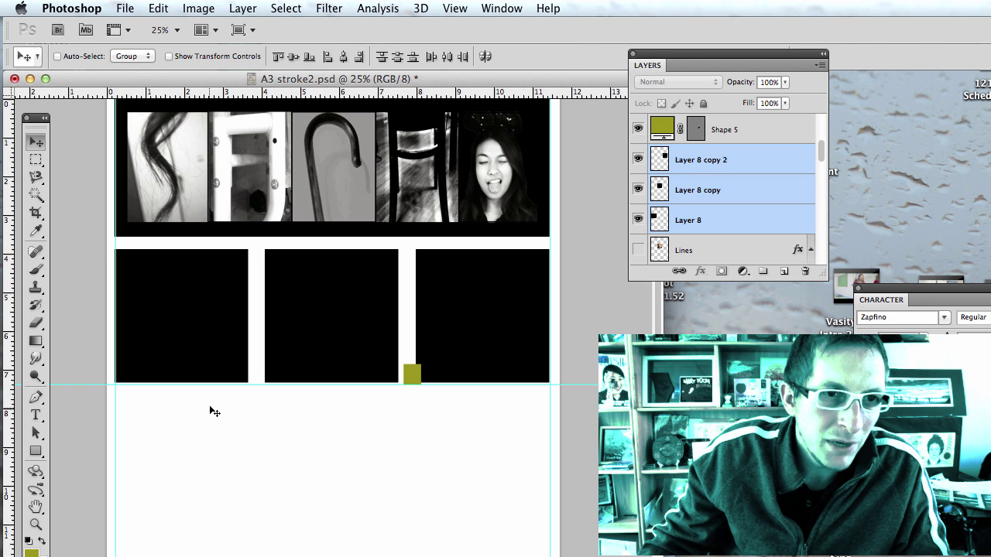
pyautogui.scroll(-4, 219, 407)
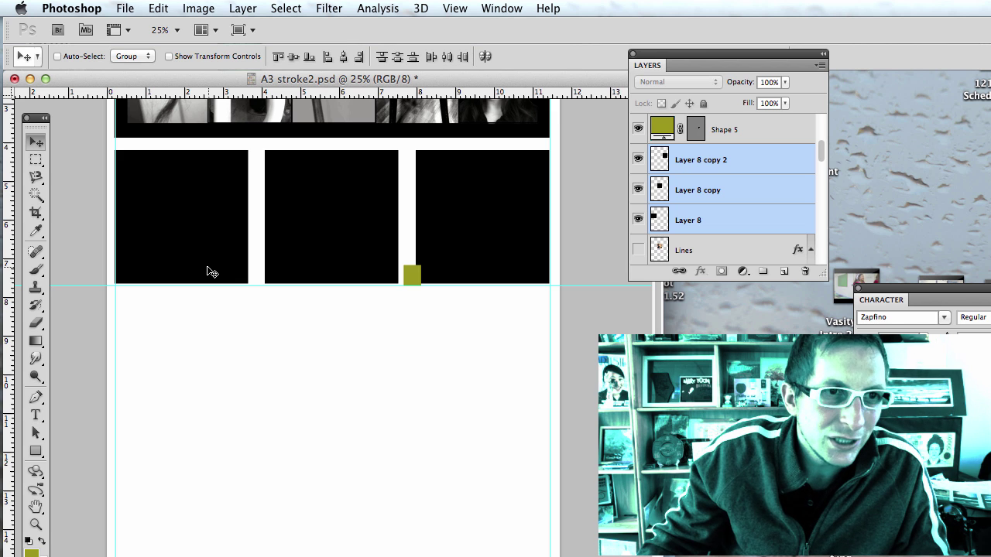
pyautogui.moveTo(209, 265)
pyautogui.mouseDown()
pyautogui.moveTo(202, 429)
pyautogui.moveTo(208, 409)
pyautogui.mouseUp()
pyautogui.moveTo(208, 410); pyautogui.dragTo(208, 404)
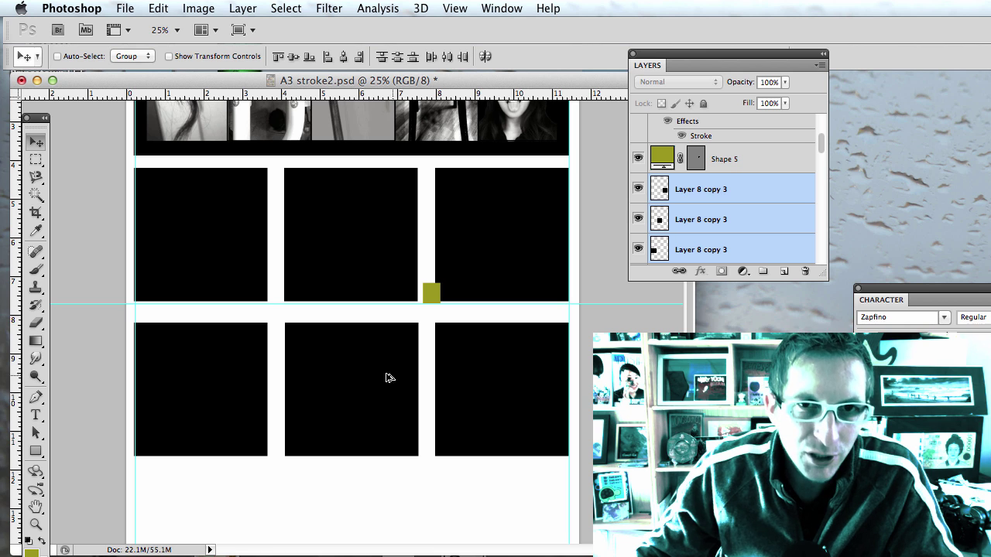
pyautogui.moveTo(689, 53); pyautogui.dragTo(677, 52)
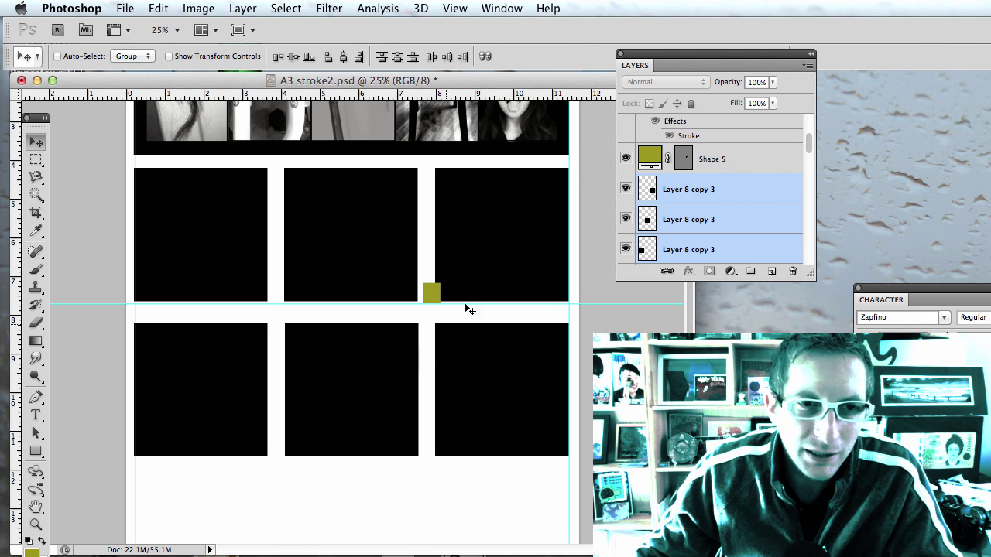
pyautogui.moveTo(377, 384); pyautogui.dragTo(374, 531)
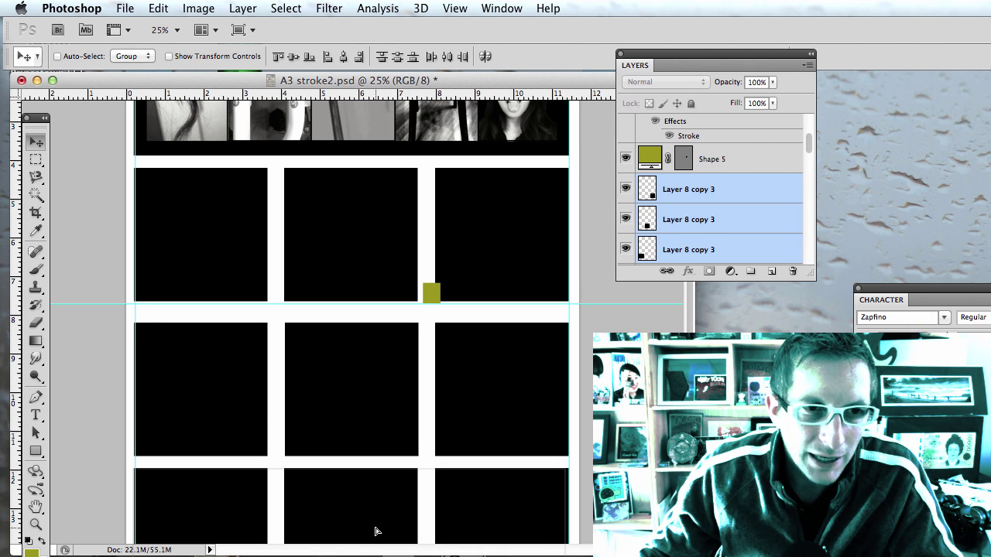
# Step: Select all nine square layers, from Layer 8 copy 4 down to Layer 8, and move them up until the top row touches the banner
pyautogui.scroll(5, 727, 205)
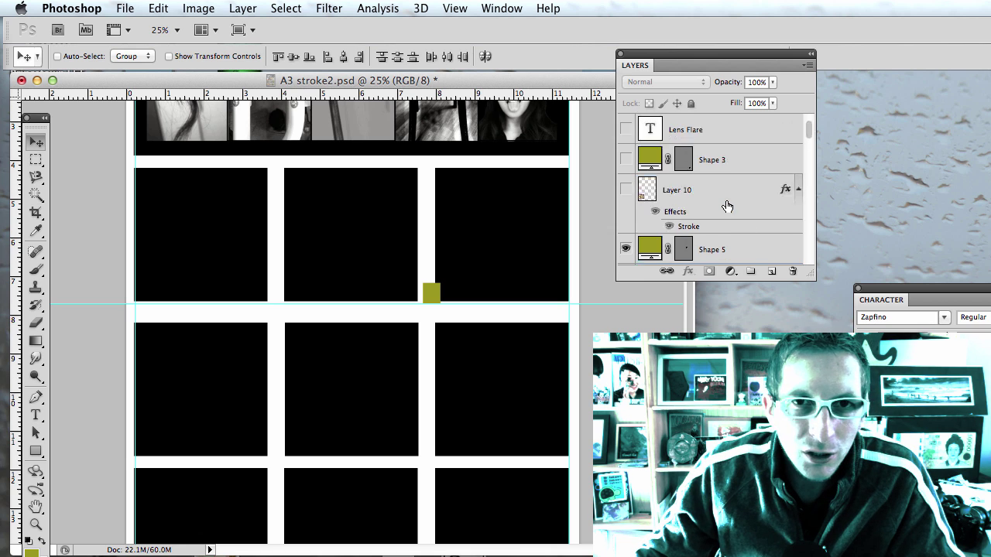
pyautogui.scroll(-3, 727, 205)
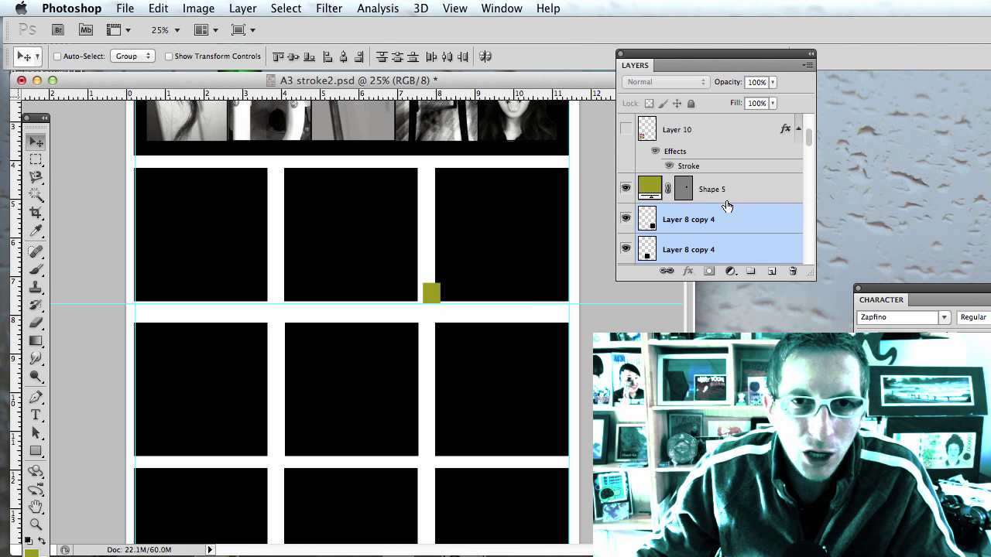
pyautogui.click(711, 219)
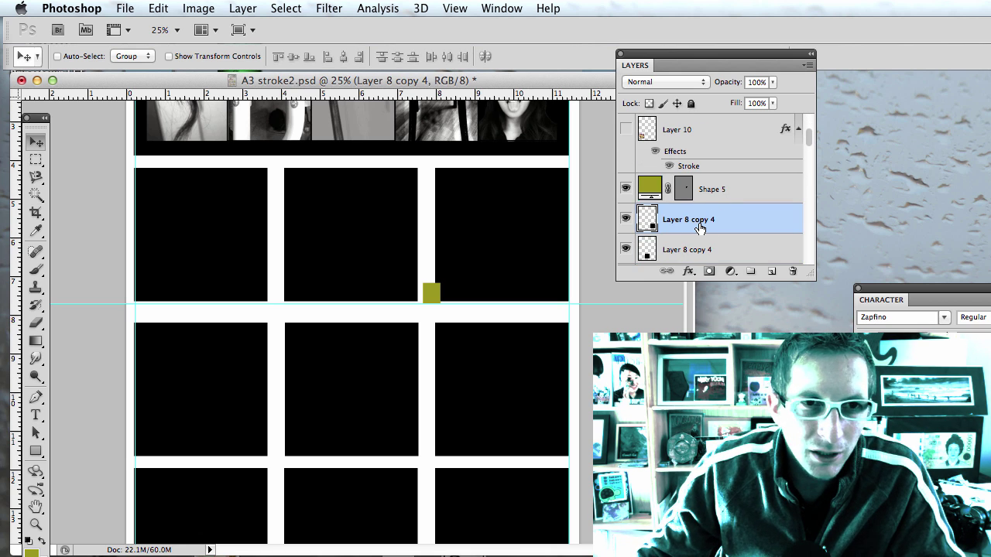
pyautogui.scroll(-1, 699, 228)
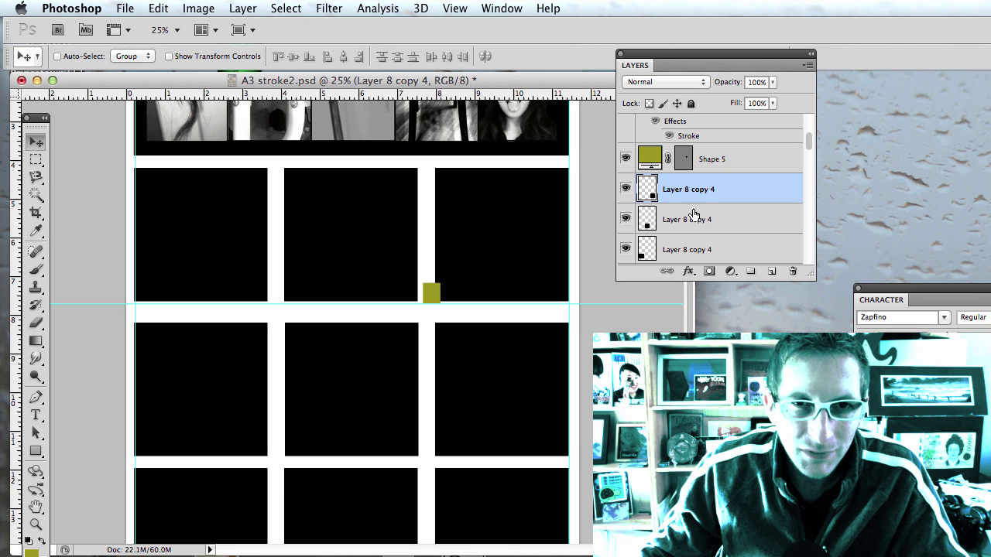
pyautogui.scroll(-5, 694, 214)
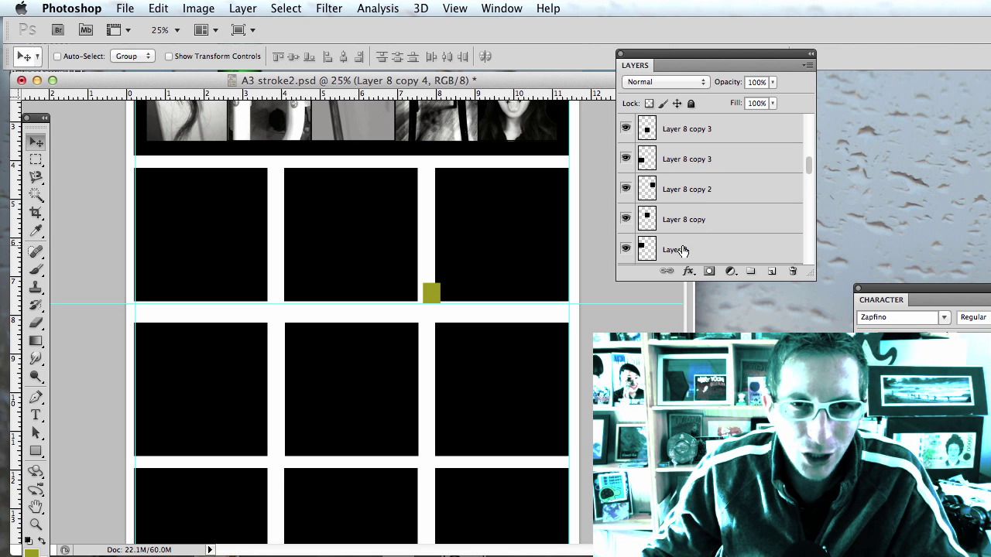
pyautogui.keyDown('shift'); pyautogui.click(681, 249); pyautogui.keyUp('shift')
pyautogui.scroll(-3, 681, 225)
pyautogui.scroll(3, 666, 225)
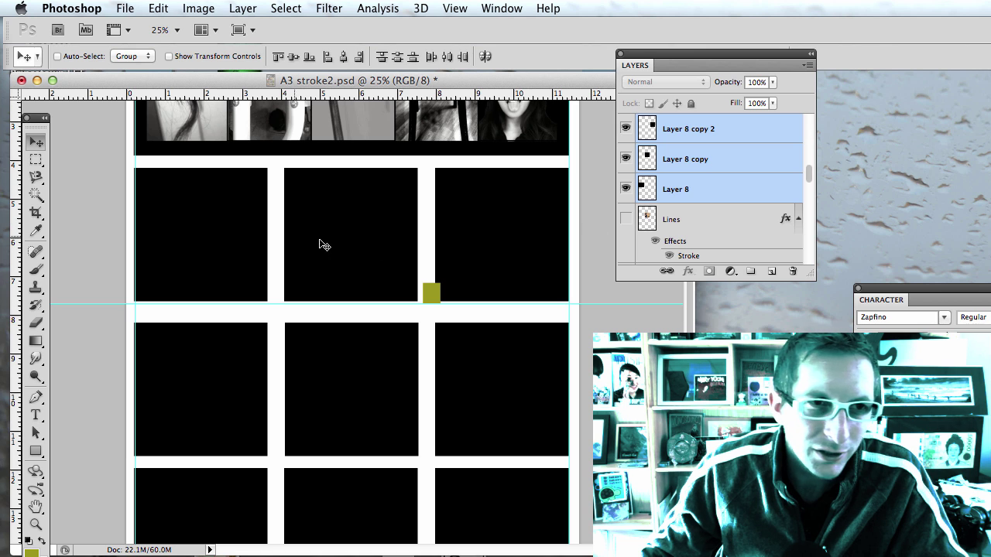
pyautogui.hotkey('shift', 'Up')
pyautogui.hotkey('shift', 'Up')
pyautogui.hotkey('shift', 'Up')
pyautogui.hotkey('shift', 'Up')
pyautogui.hotkey('shift', 'Up')
pyautogui.hotkey('shift', 'Up')
pyautogui.hotkey('shift', 'Down')
pyautogui.hotkey('shift', 'Down')
pyautogui.hotkey('shift', 'Down')
pyautogui.hotkey('shift', 'Down')
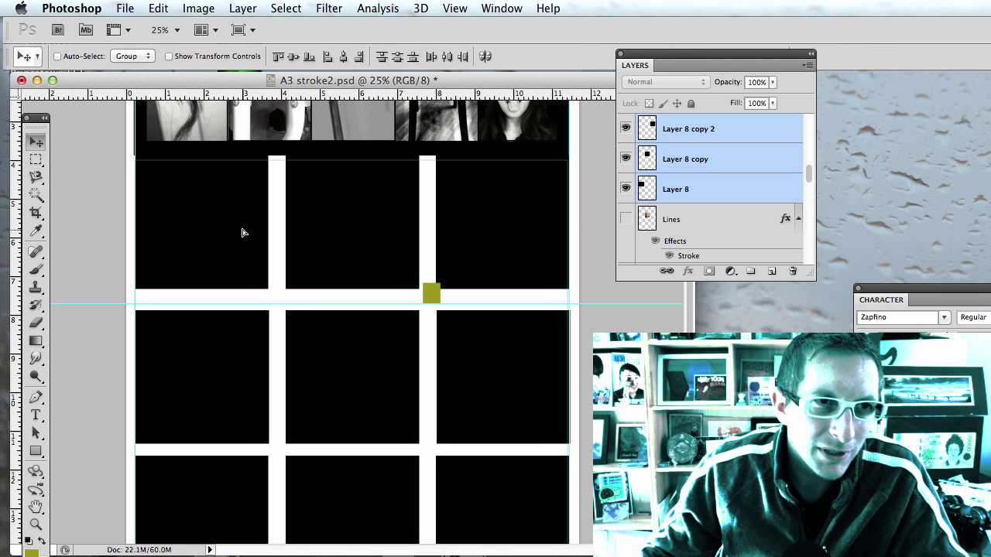
pyautogui.hotkey('shift', 'Up')
pyautogui.hotkey('shift', 'Up')
pyautogui.hotkey('shift', 'Up')
pyautogui.hotkey('shift', 'Up')
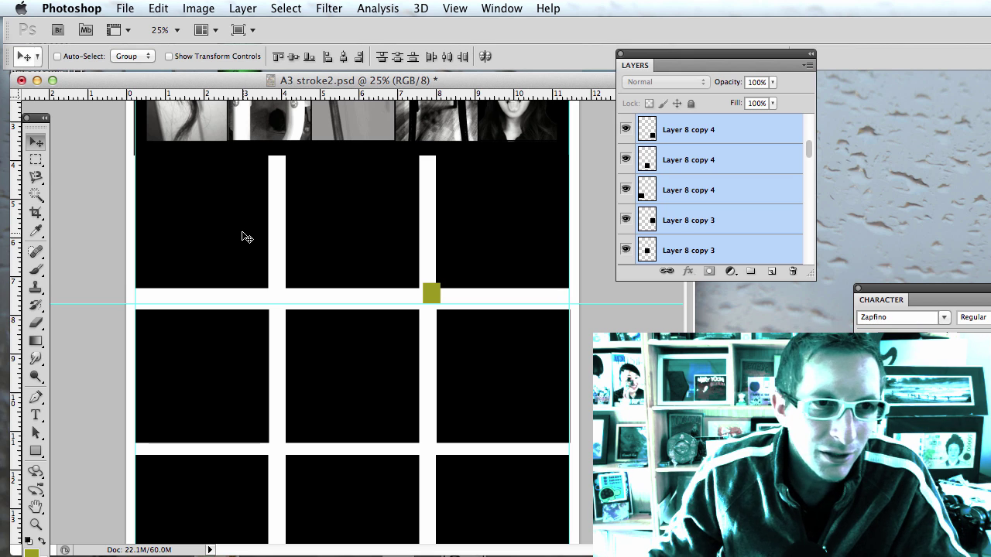
# Step: Select the middle row's three Layer 8 copy 3 layers and move them up flush against the top row
pyautogui.click(700, 159)
pyautogui.scroll(1, 702, 160)
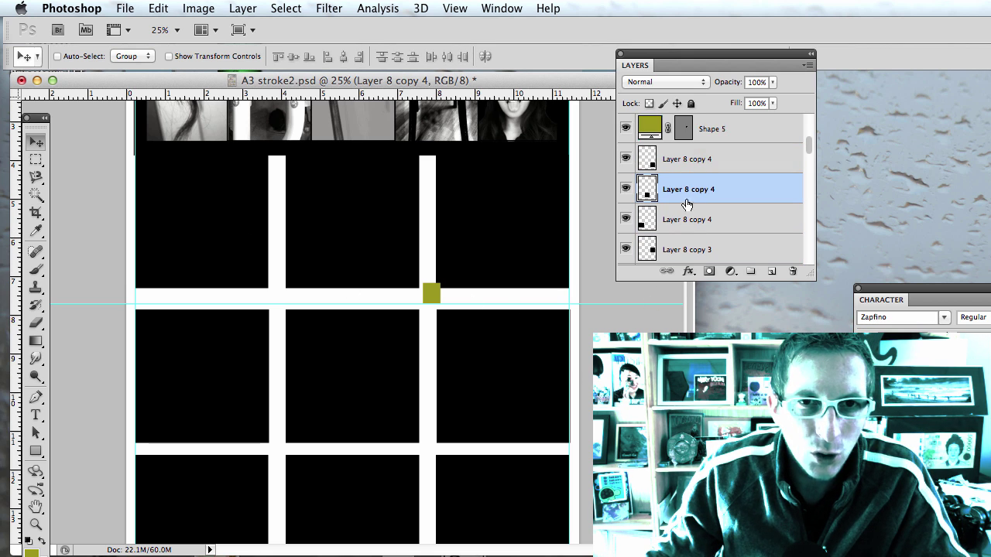
pyautogui.click(669, 249)
pyautogui.scroll(-1, 668, 249)
pyautogui.scroll(-1, 671, 249)
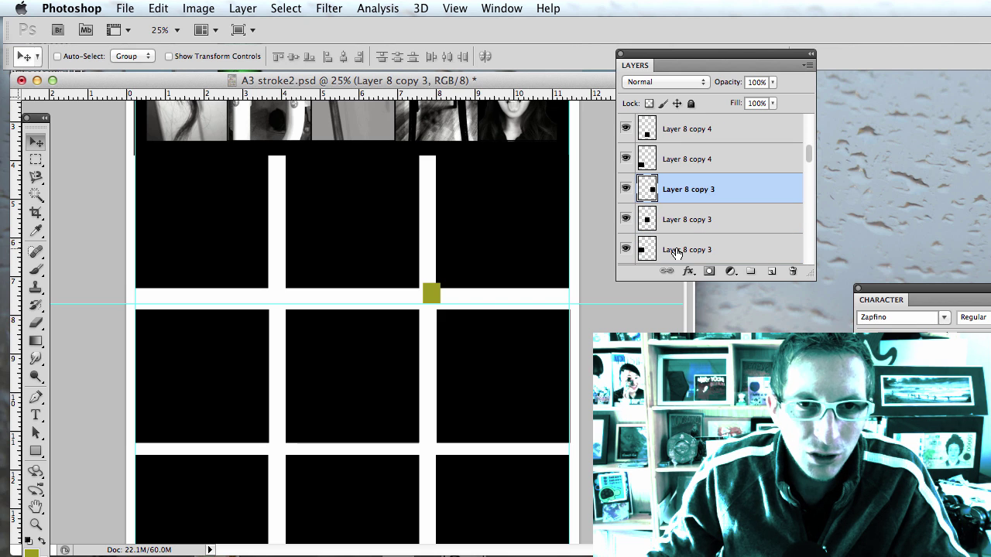
pyautogui.keyDown('shift'); pyautogui.click(676, 251); pyautogui.keyUp('shift')
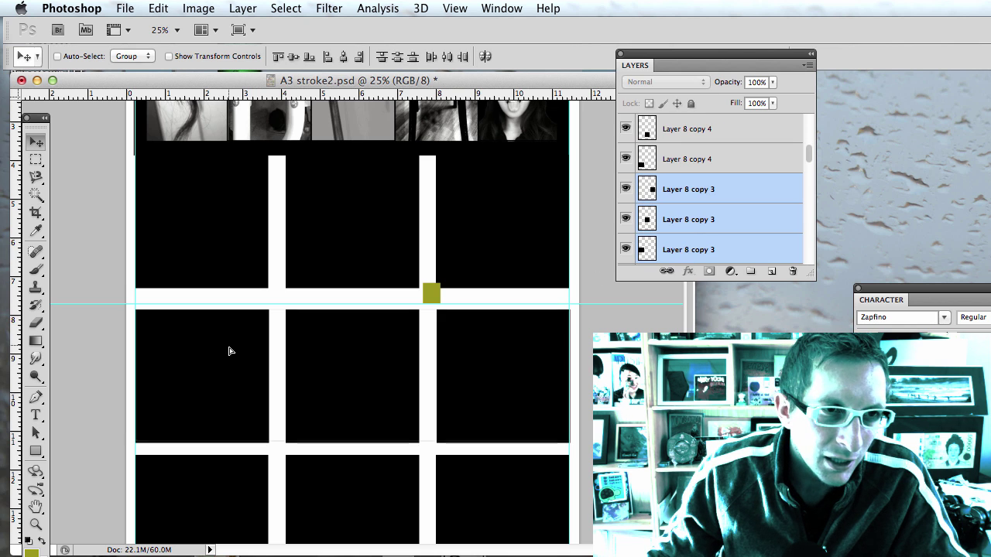
pyautogui.moveTo(228, 347); pyautogui.dragTo(234, 338)
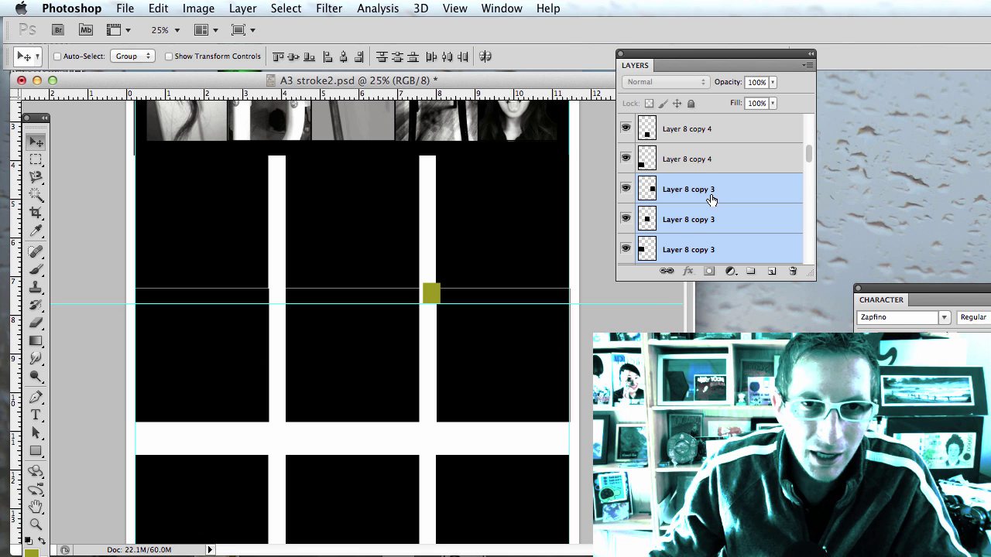
pyautogui.scroll(-2, 712, 201)
pyautogui.click(692, 221)
pyautogui.scroll(-1, 692, 223)
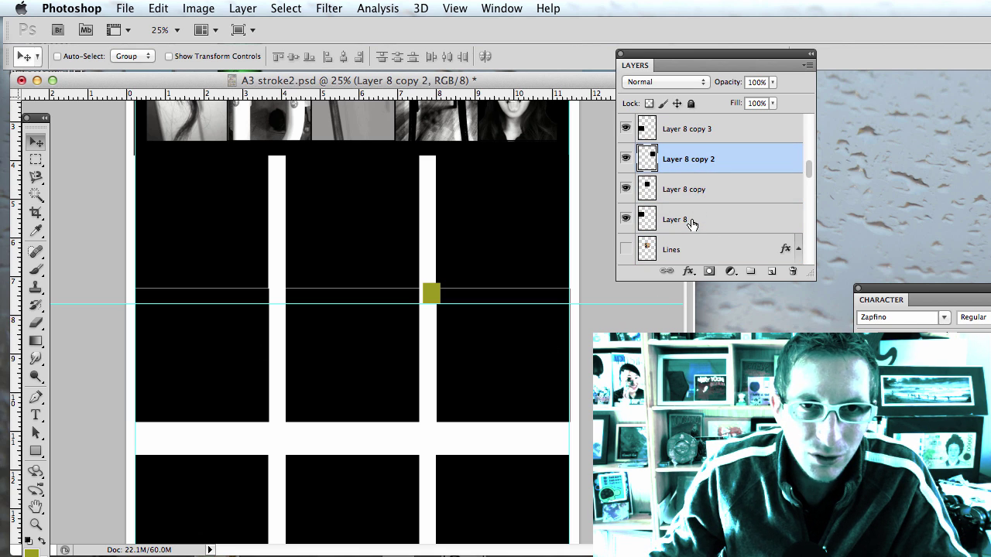
pyautogui.keyDown('shift'); pyautogui.click(692, 223); pyautogui.keyUp('shift')
pyautogui.hotkey('shift', 'Up')
pyautogui.hotkey('shift', 'Up')
pyautogui.hotkey('shift', 'Up')
pyautogui.hotkey('shift', 'Up')
pyautogui.hotkey('shift', 'Up')
pyautogui.hotkey('shift', 'Up')
pyautogui.hotkey('shift', 'Up')
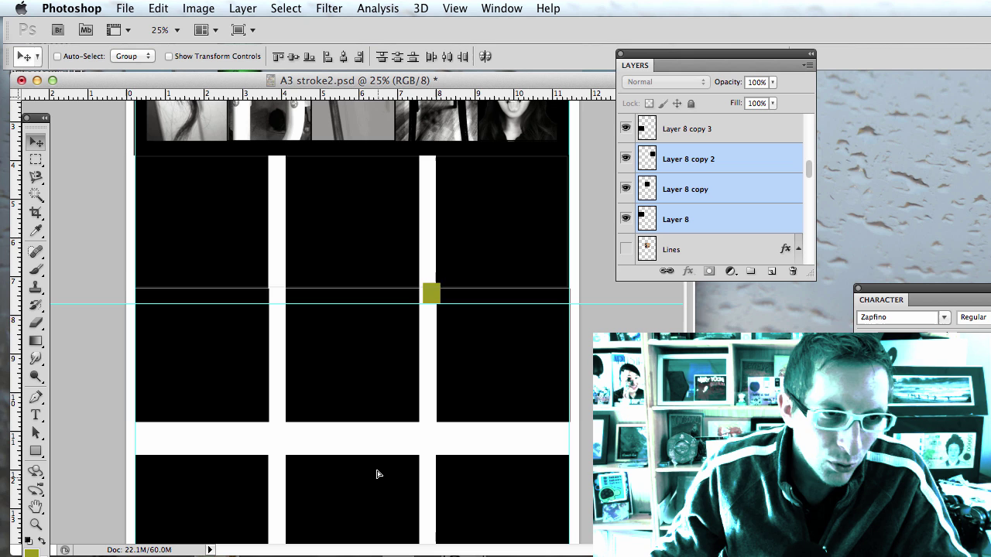
pyautogui.press('super+z')
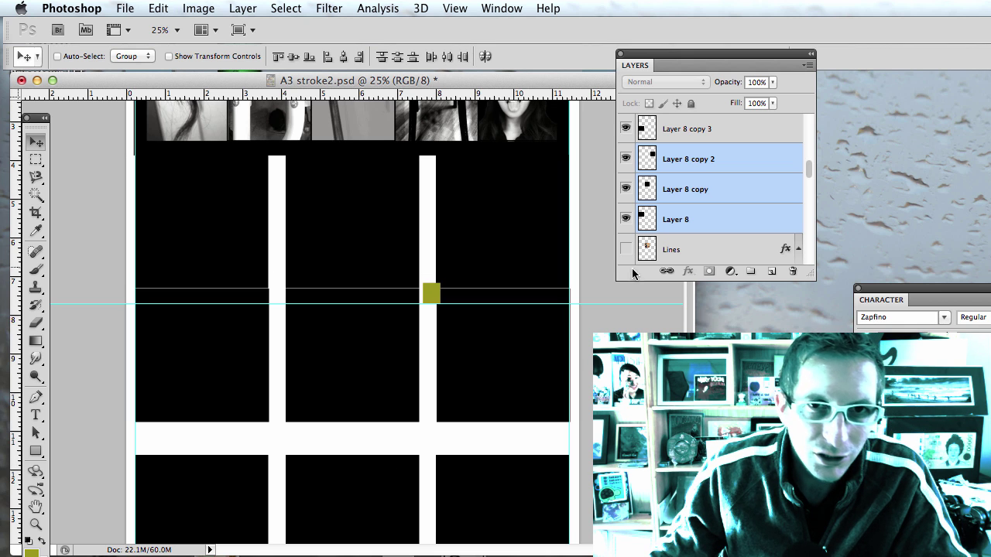
# Step: Select the bottom row's three Layer 8 copy 4 layers and move them up flush against the middle row
pyautogui.scroll(3, 670, 250)
pyautogui.scroll(1, 670, 248)
pyautogui.click(691, 196)
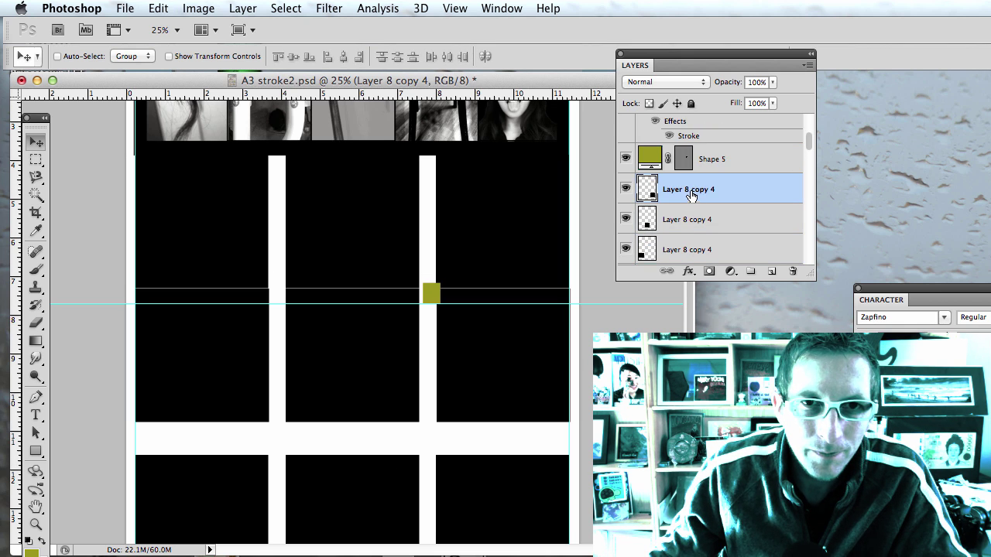
pyautogui.keyDown('shift'); pyautogui.click(683, 250); pyautogui.keyUp('shift')
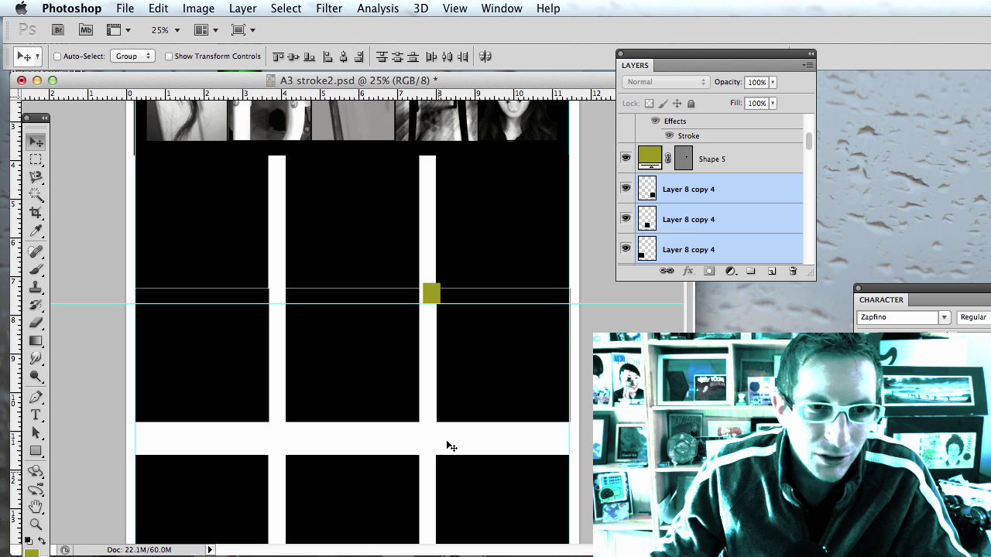
pyautogui.moveTo(395, 476)
pyautogui.mouseDown()
pyautogui.moveTo(393, 453)
pyautogui.moveTo(398, 462)
pyautogui.mouseUp()
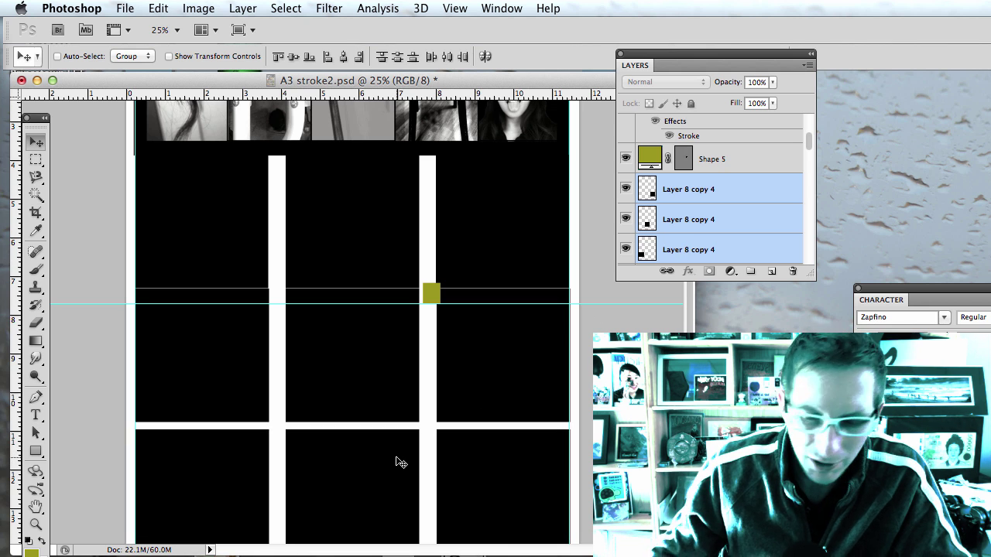
pyautogui.hotkey('shift', 'Up')
pyautogui.hotkey('shift', 'Up')
pyautogui.hotkey('shift', 'Up')
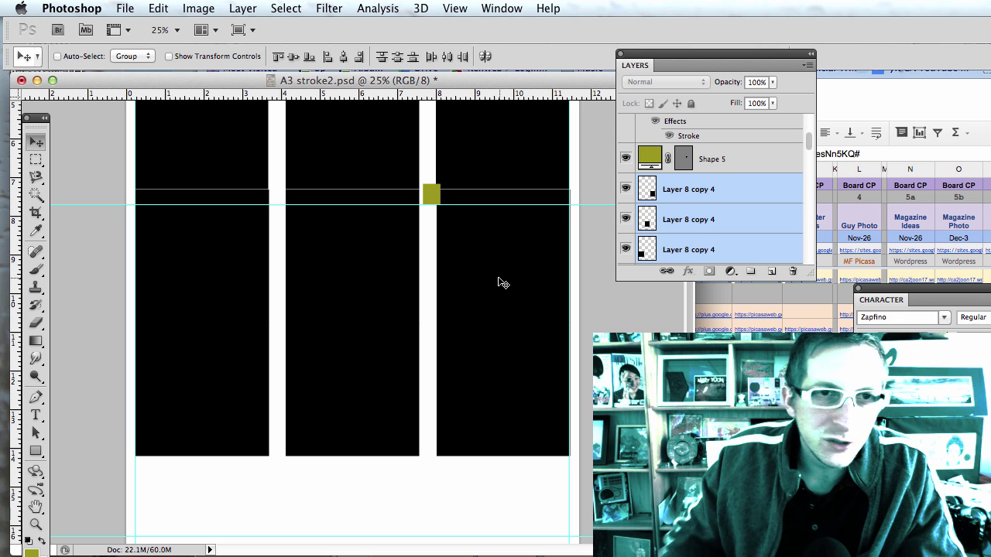
# Step: Move the green Shape 5 spacer to the bottom margin guide and stretch it up to the bottom row's lower edge
pyautogui.keyDown('super'); pyautogui.click(437, 196); pyautogui.keyUp('super')
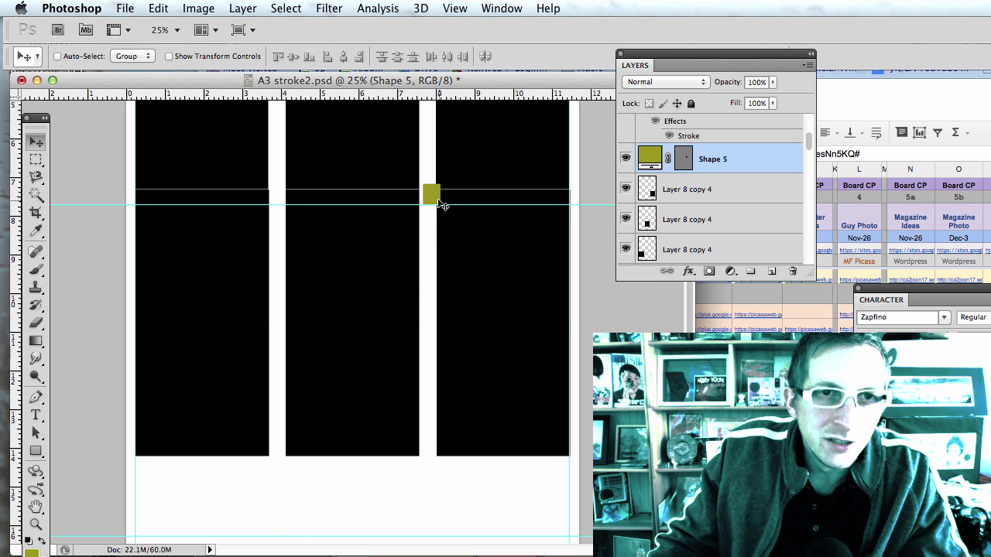
pyautogui.moveTo(426, 213); pyautogui.dragTo(338, 528)
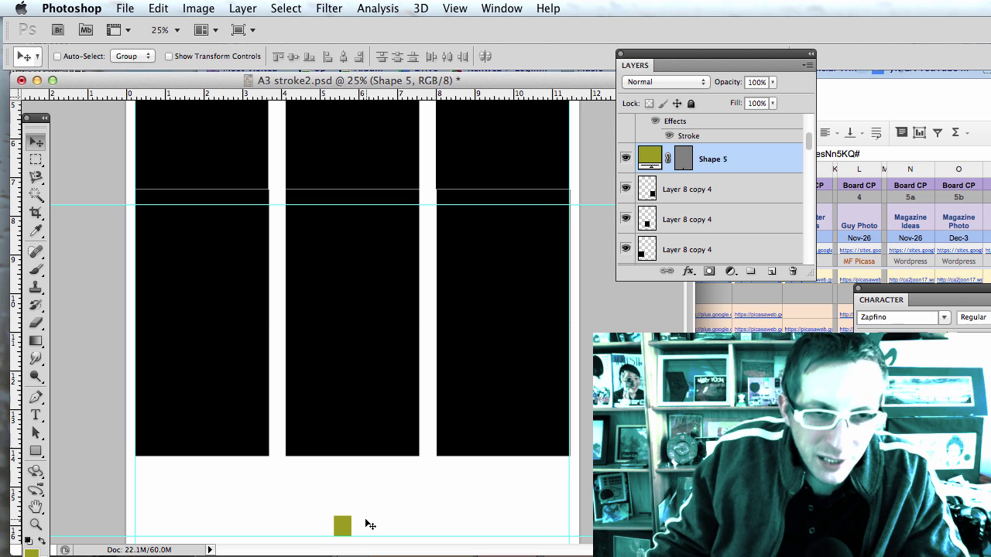
pyautogui.hotkey('ctrl', 't')
pyautogui.moveTo(345, 496); pyautogui.dragTo(344, 435)
pyautogui.press('Return')
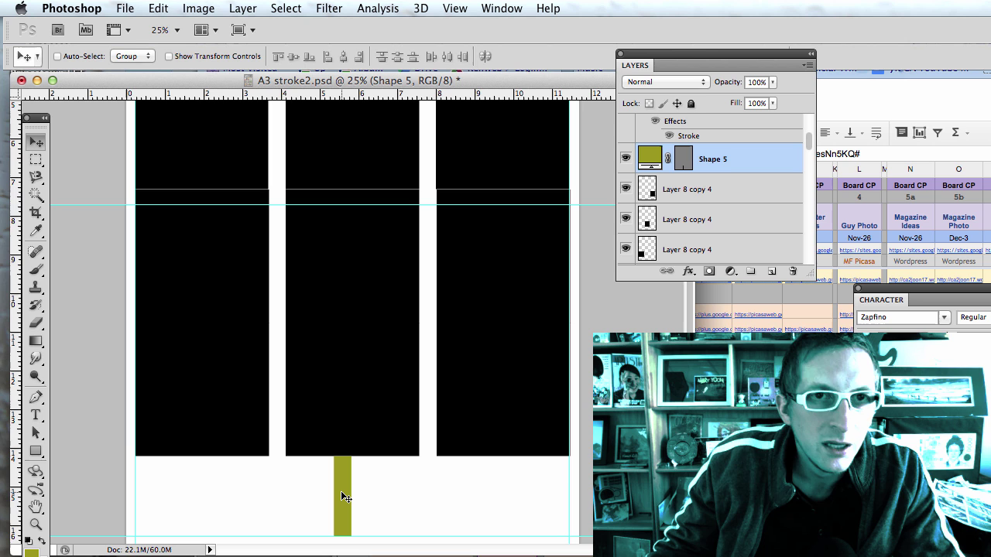
# Step: Scale the green spacer's height to 25% and place it on the bottom margin guide beneath the left column
pyautogui.press('super+t')
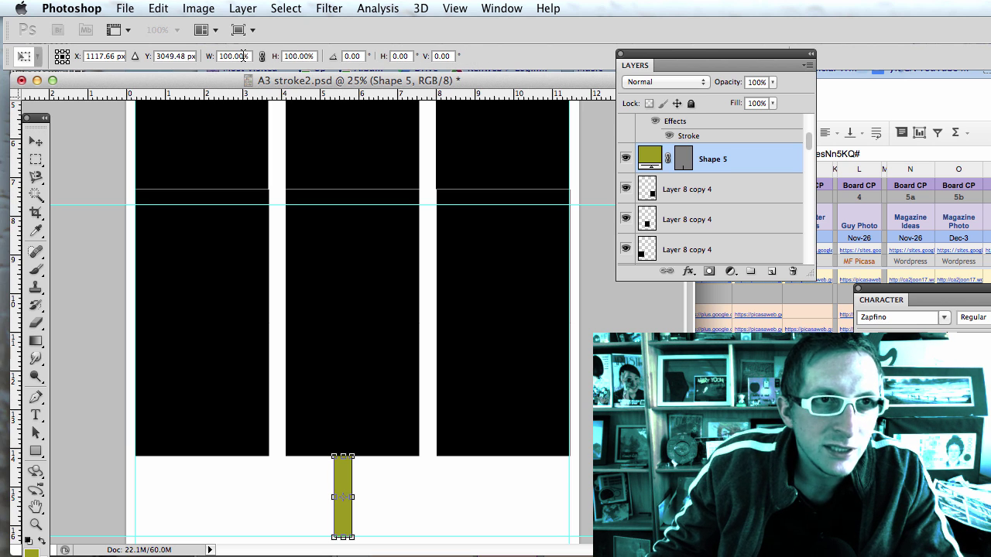
pyautogui.click(300, 56)
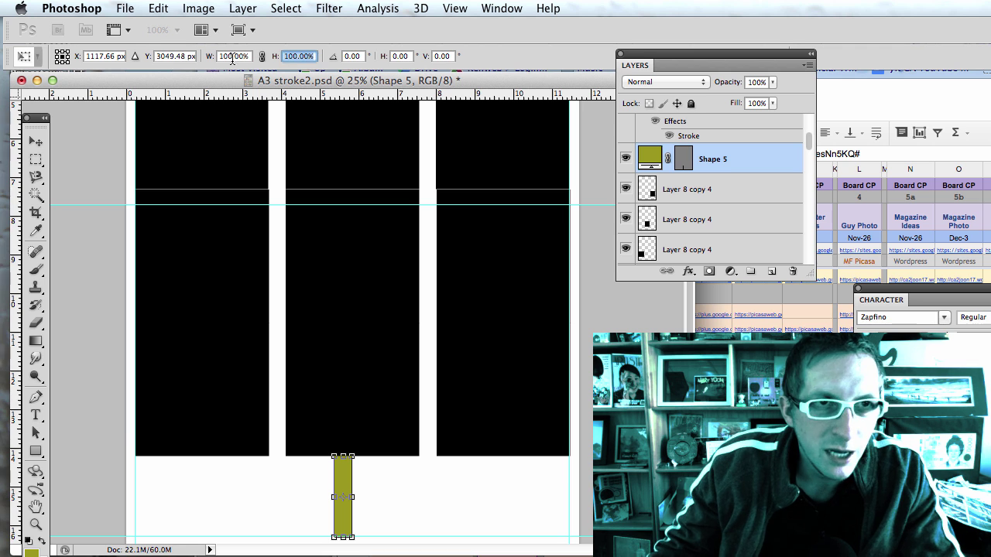
pyautogui.write('25')
pyautogui.press('Return')
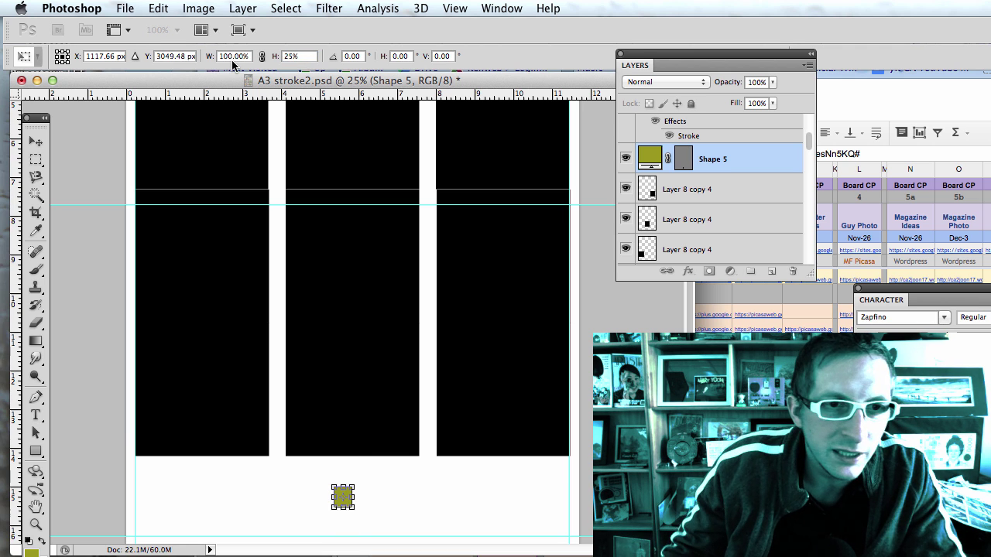
pyautogui.press('Return')
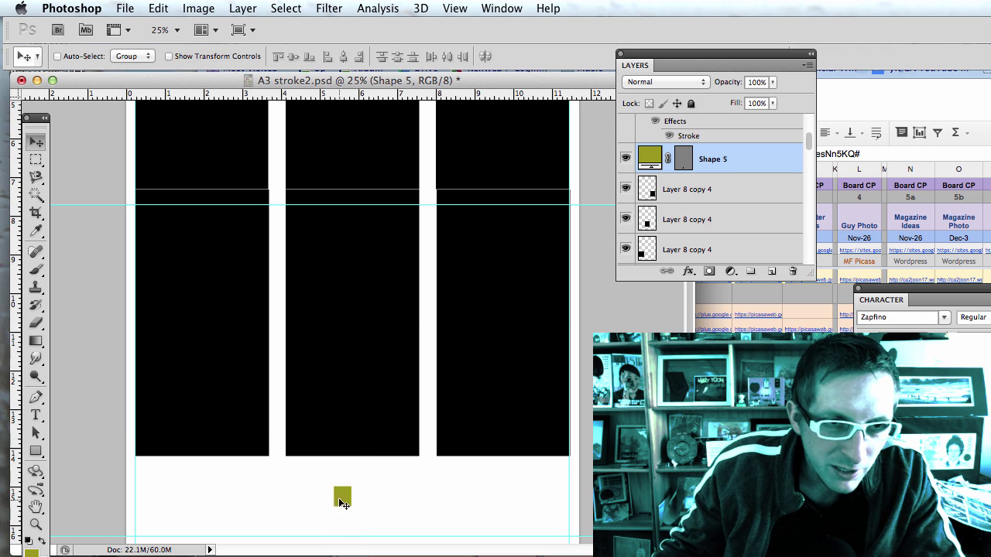
pyautogui.moveTo(340, 498); pyautogui.dragTo(165, 528)
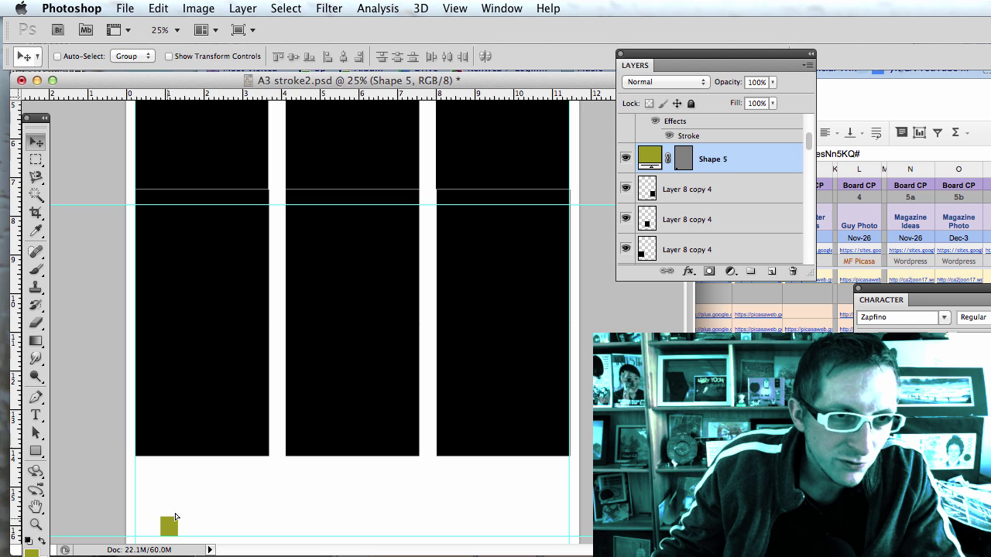
# Step: Place a horizontal guide along the spacer's top edge and move the bottom row's three Layer 8 copy 4 squares down to it
pyautogui.keyDown('super'); pyautogui.click(219, 430); pyautogui.keyUp('super')
pyautogui.scroll(-1, 700, 240)
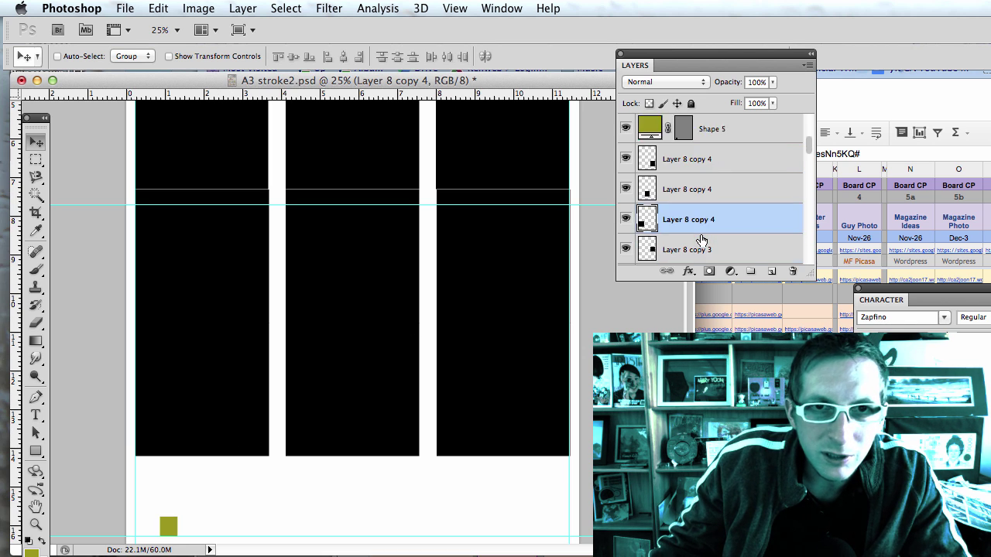
pyautogui.scroll(-1, 700, 240)
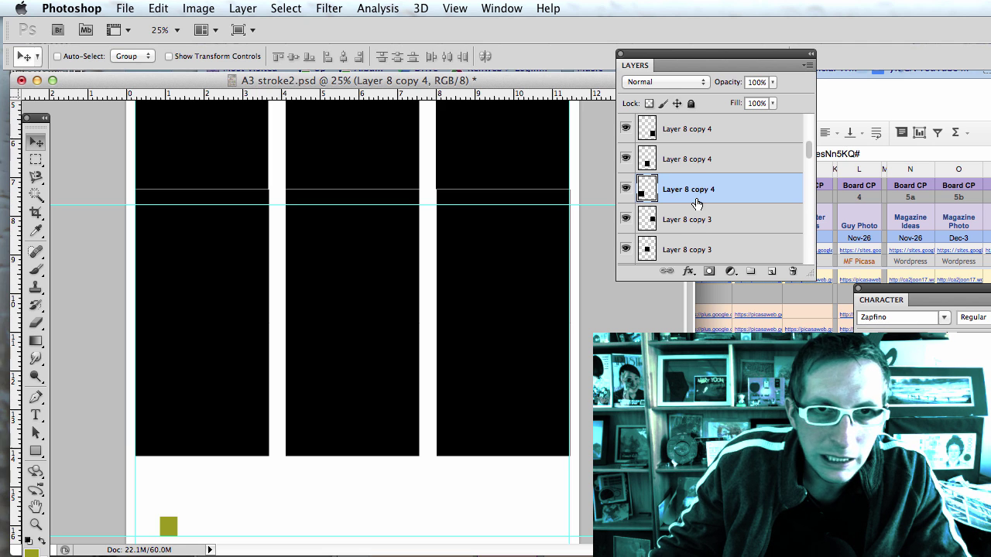
pyautogui.keyDown('shift'); pyautogui.click(691, 136); pyautogui.keyUp('shift')
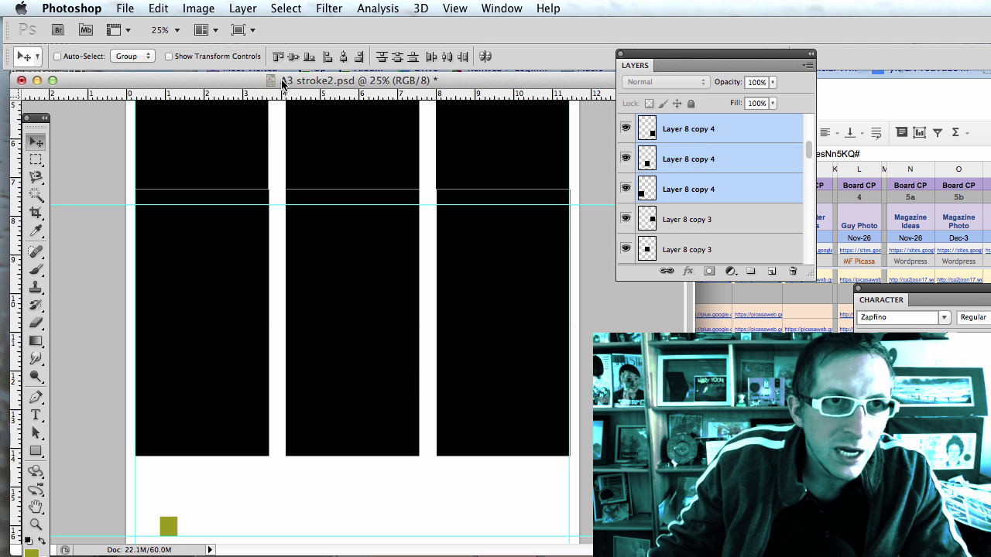
pyautogui.moveTo(272, 96); pyautogui.dragTo(291, 516)
pyautogui.moveTo(224, 422); pyautogui.dragTo(220, 474)
# Step: Stand the spacer on the bottom row, move the three Layer 8 copy 3 squares down to its top edge, and place a guide there
pyautogui.keyDown('super'); pyautogui.click(175, 529); pyautogui.keyUp('super')
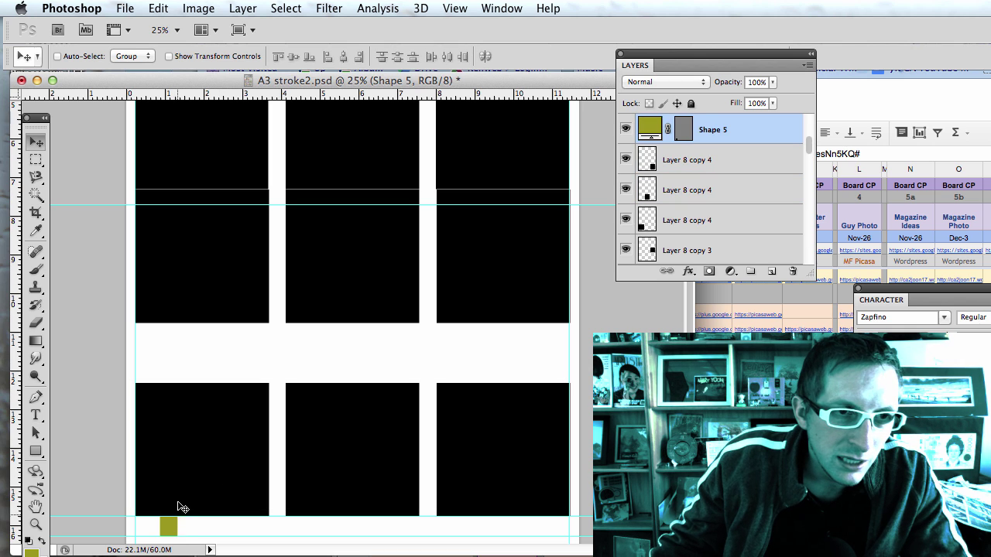
pyautogui.moveTo(180, 511); pyautogui.dragTo(183, 380)
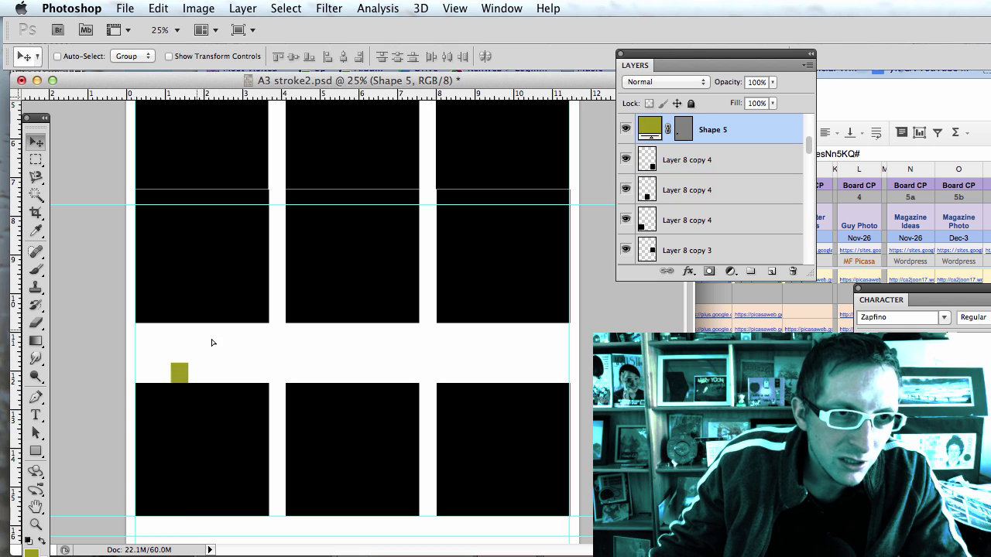
pyautogui.click(680, 250)
pyautogui.scroll(-1, 679, 248)
pyautogui.scroll(-1, 679, 248)
pyautogui.keyDown('shift'); pyautogui.click(675, 250); pyautogui.keyUp('shift')
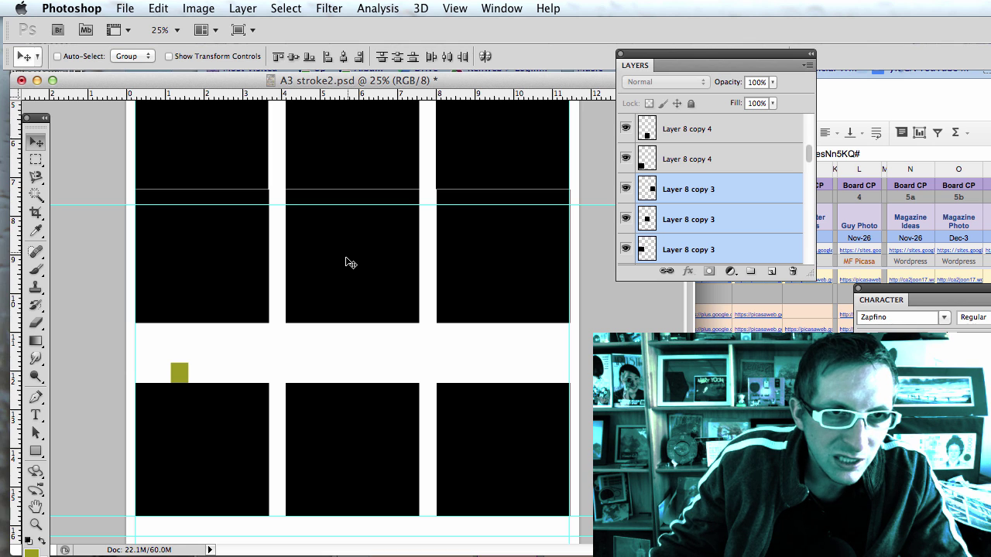
pyautogui.moveTo(350, 263); pyautogui.dragTo(347, 290)
pyautogui.moveTo(312, 94); pyautogui.dragTo(296, 361)
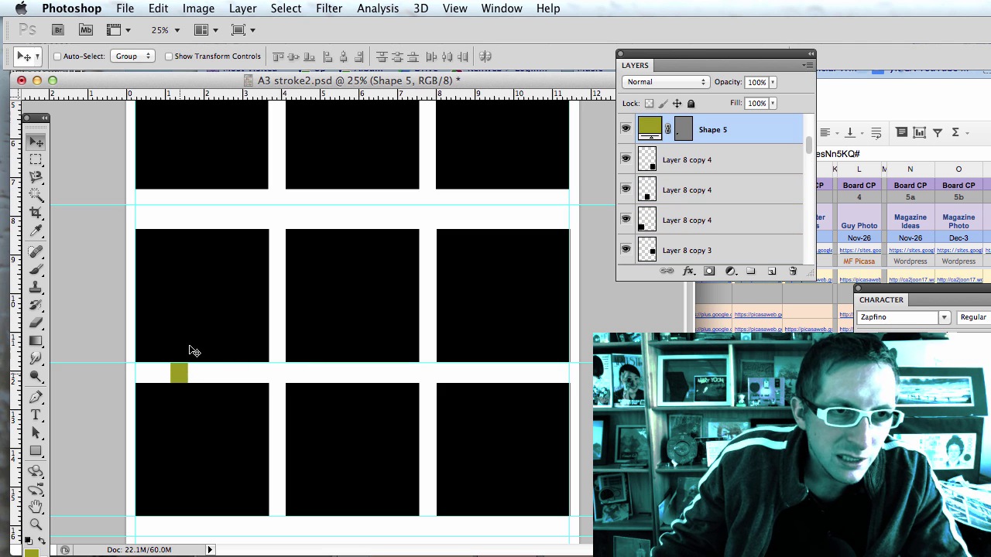
# Step: Move the green spacer onto the top edge of the middle row's left square
pyautogui.moveTo(194, 352); pyautogui.dragTo(226, 189)
pyautogui.scroll(3, 269, 222)
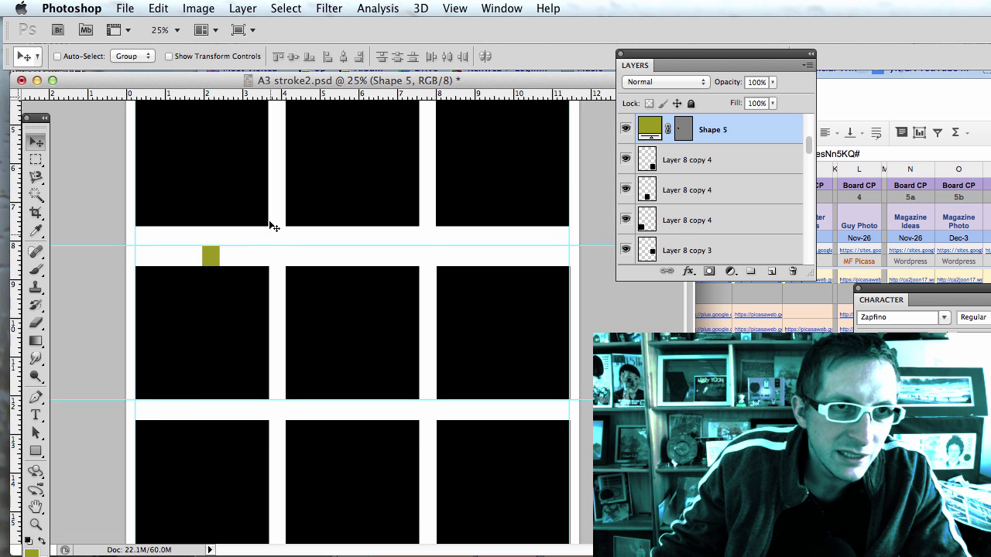
pyautogui.scroll(1, 272, 226)
# Step: Select Layer 8 copy 2, Layer 8 copy and Layer 8, and move the top row down to the guide above the spacer
pyautogui.scroll(-1, 707, 184)
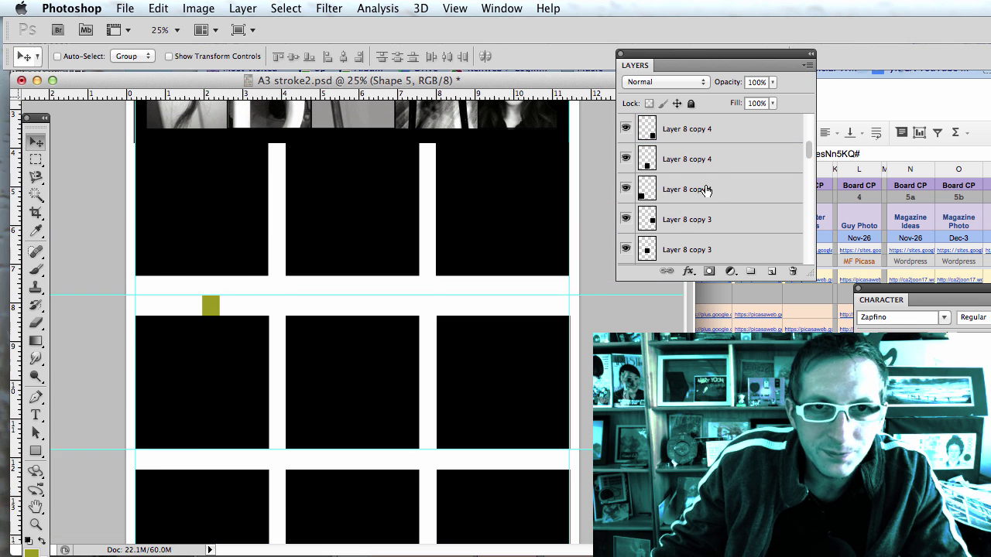
pyautogui.scroll(-2, 705, 190)
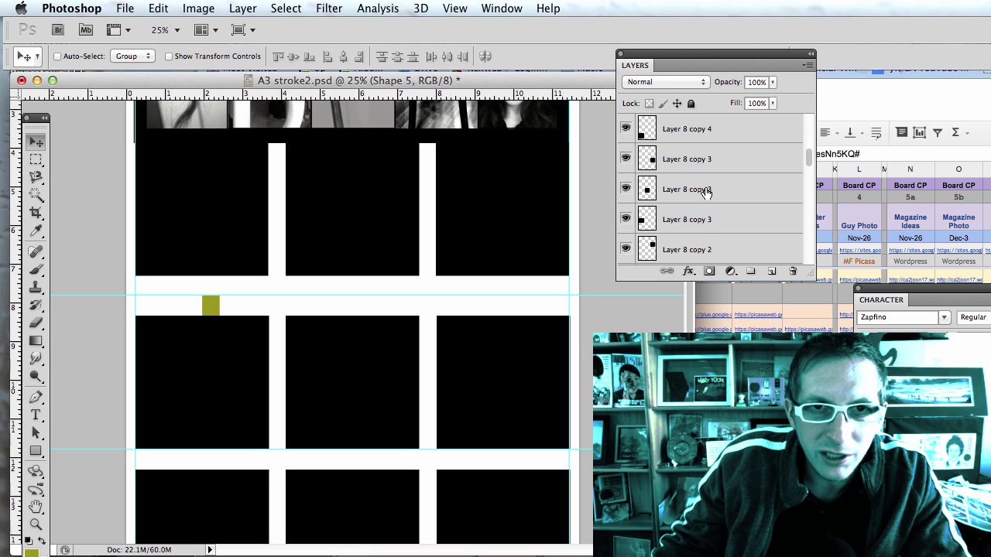
pyautogui.scroll(-1, 705, 192)
pyautogui.click(672, 250)
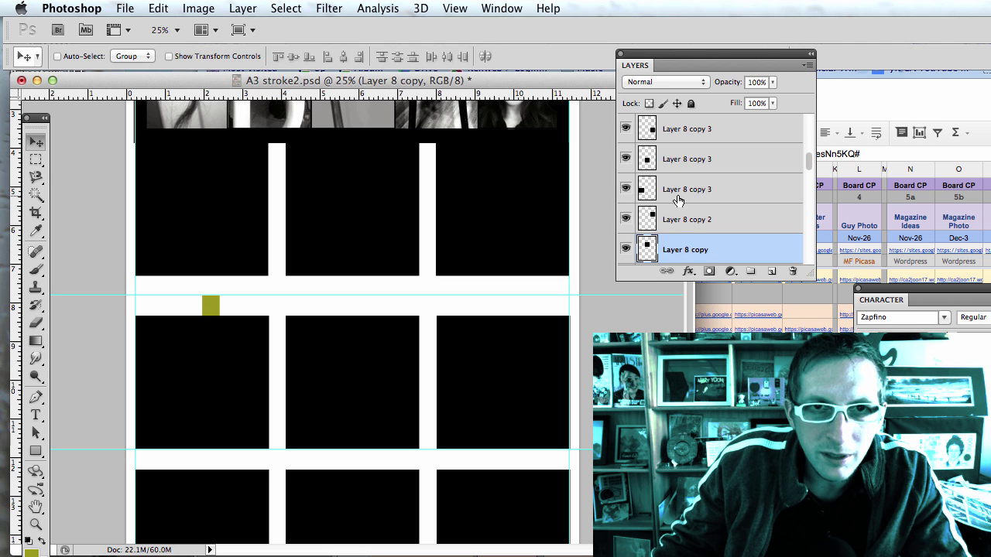
pyautogui.keyDown('shift'); pyautogui.click(678, 200); pyautogui.keyUp('shift')
pyautogui.scroll(-2, 678, 203)
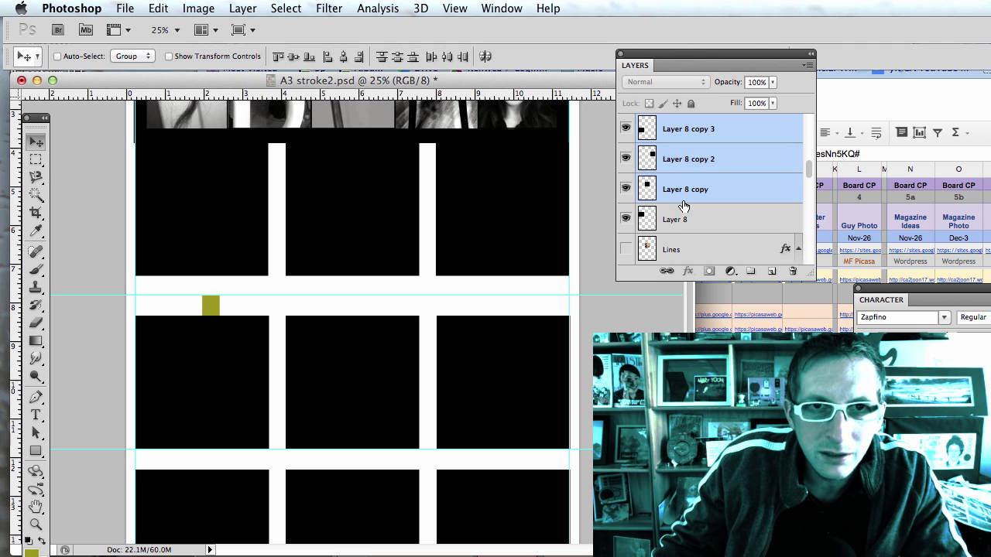
pyautogui.click(680, 138)
pyautogui.click(680, 159)
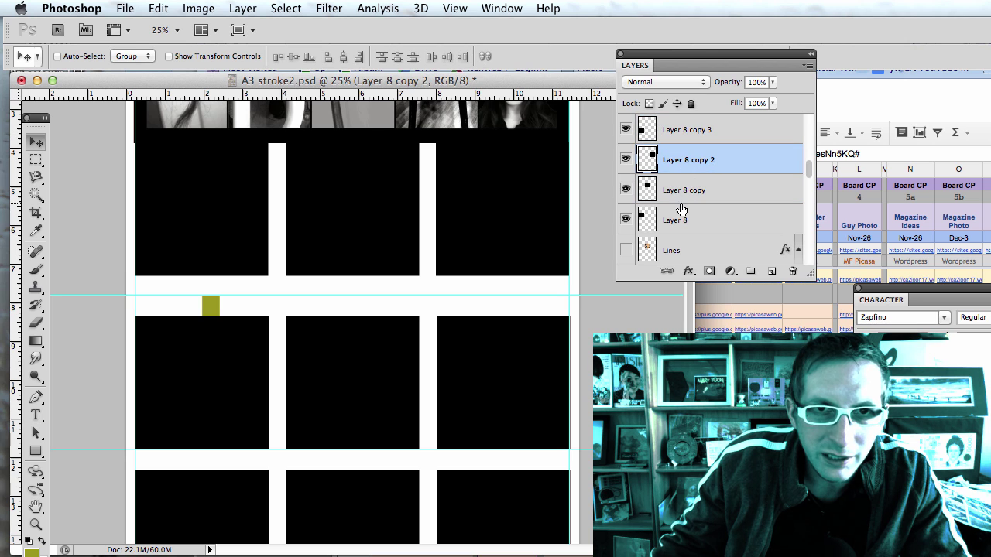
pyautogui.keyDown('shift'); pyautogui.click(675, 220); pyautogui.keyUp('shift')
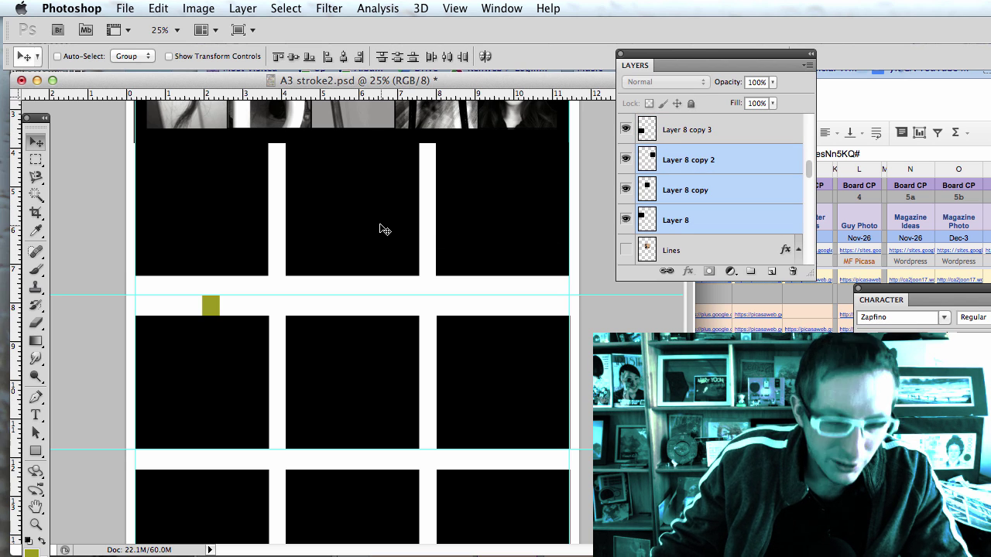
pyautogui.moveTo(380, 231); pyautogui.dragTo(380, 243)
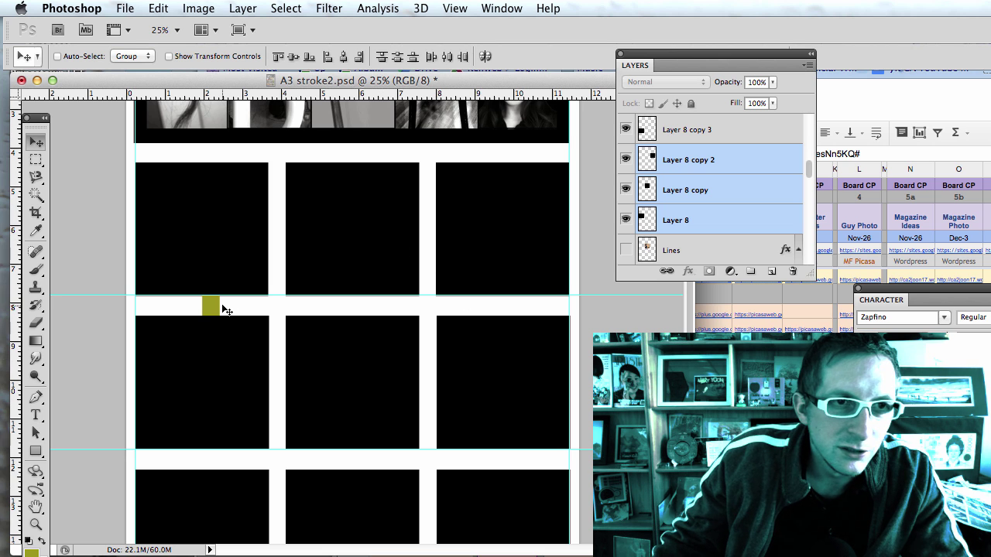
pyautogui.scroll(-3, 231, 310)
pyautogui.scroll(-2, 230, 310)
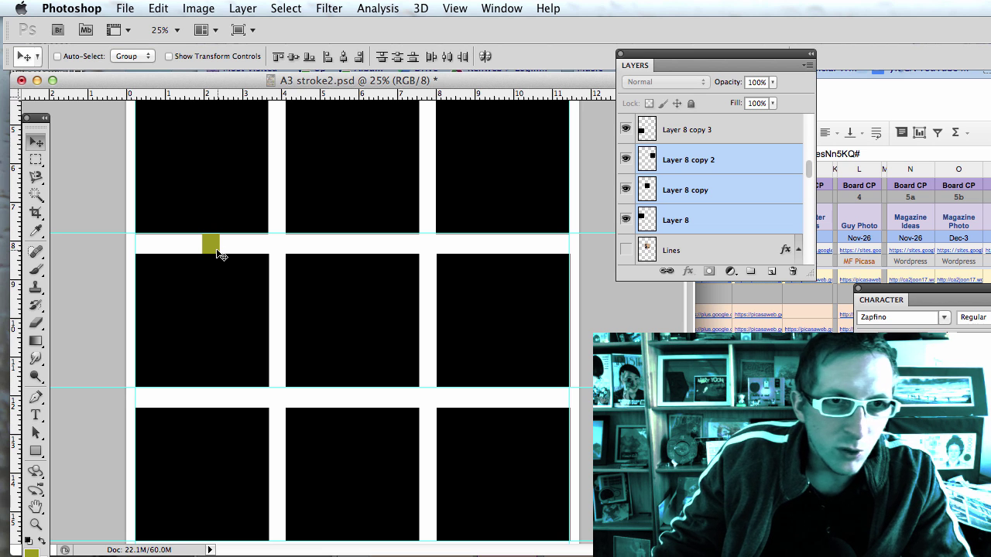
pyautogui.scroll(10, 260, 268)
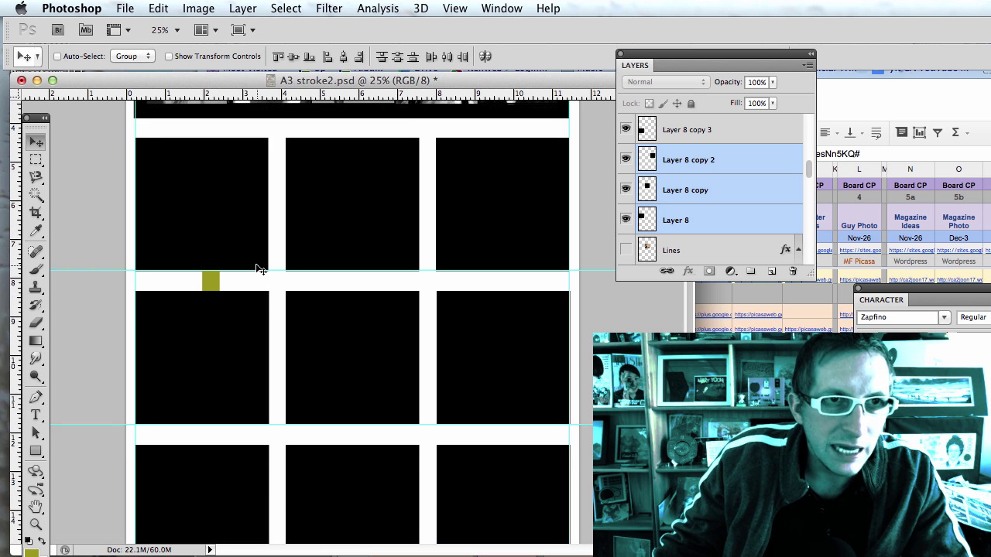
pyautogui.scroll(-3, 259, 269)
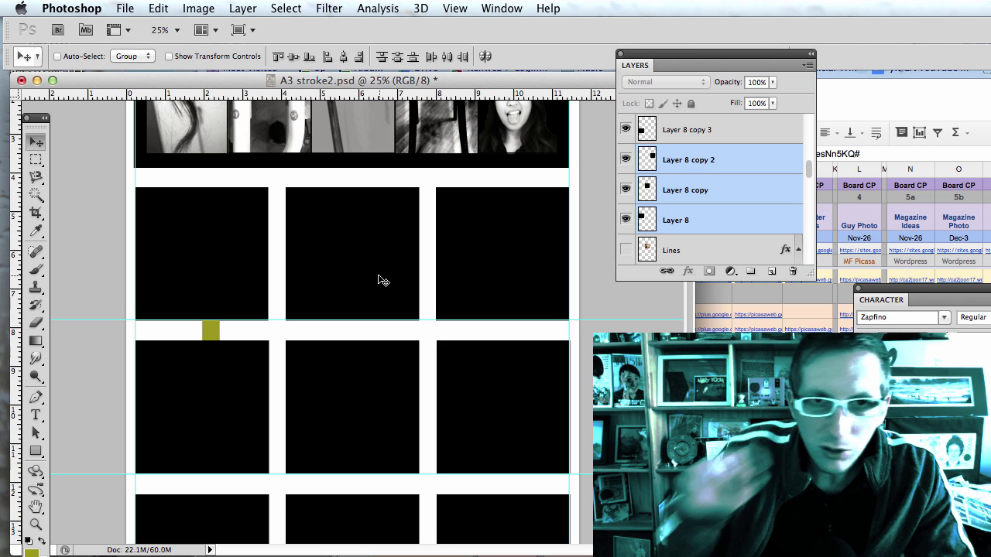
# Step: Show the Lines photo layer and move it above the Layer 8 copy 3 layers in the stacking order
pyautogui.click(625, 249)
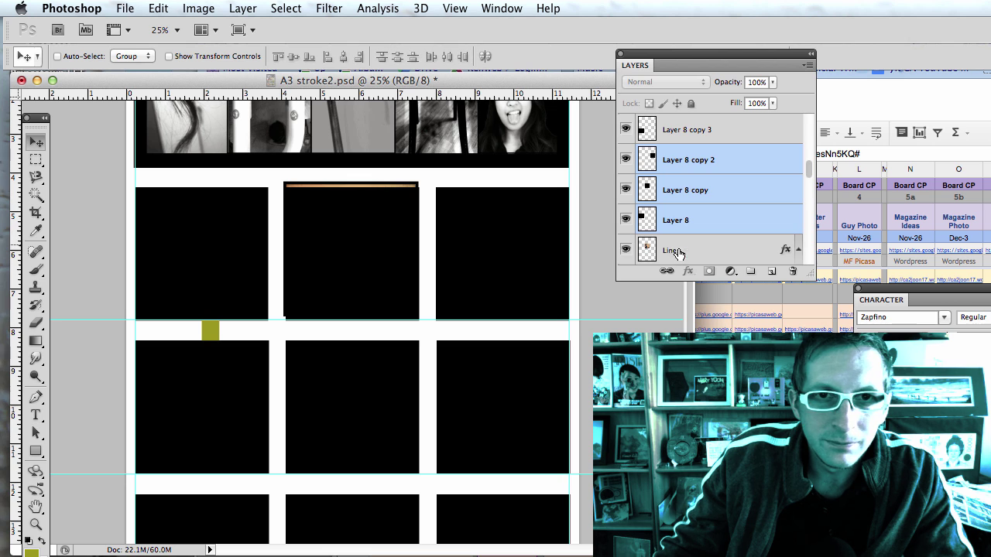
pyautogui.click(680, 253)
pyautogui.moveTo(689, 223); pyautogui.dragTo(715, 137)
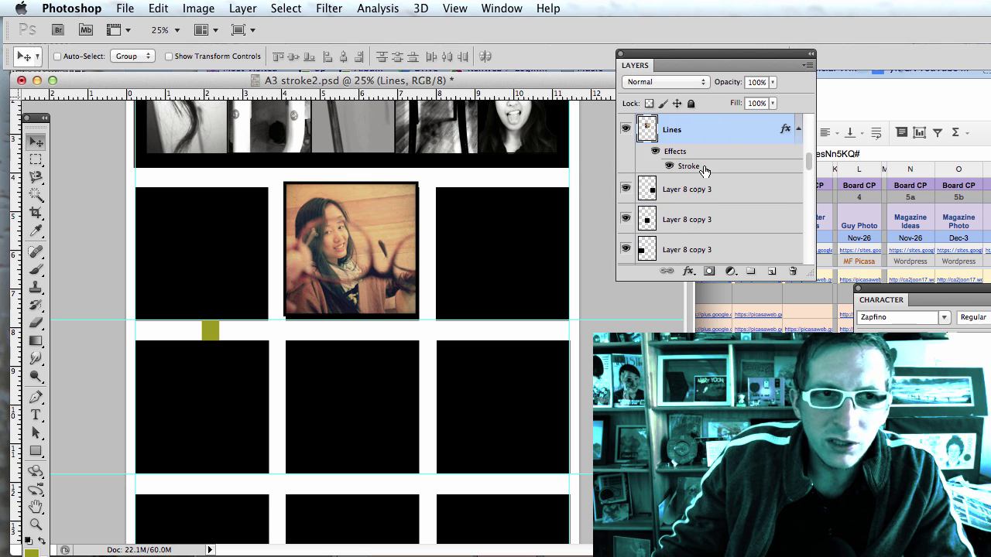
pyautogui.click(670, 192)
pyautogui.scroll(-5, 670, 192)
pyautogui.keyDown('shift'); pyautogui.click(684, 159); pyautogui.keyUp('shift')
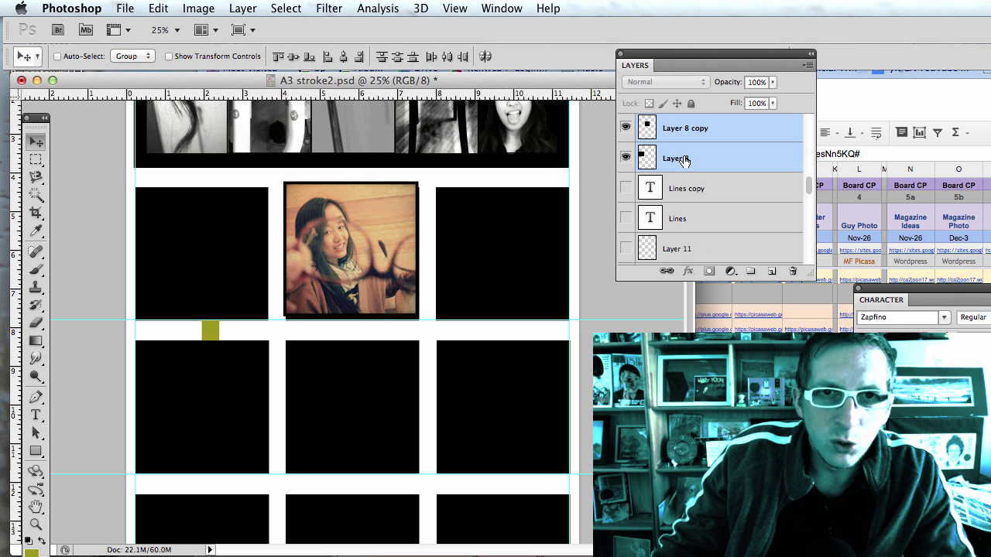
pyautogui.scroll(5, 684, 162)
pyautogui.hotkey('ctrl', 't')
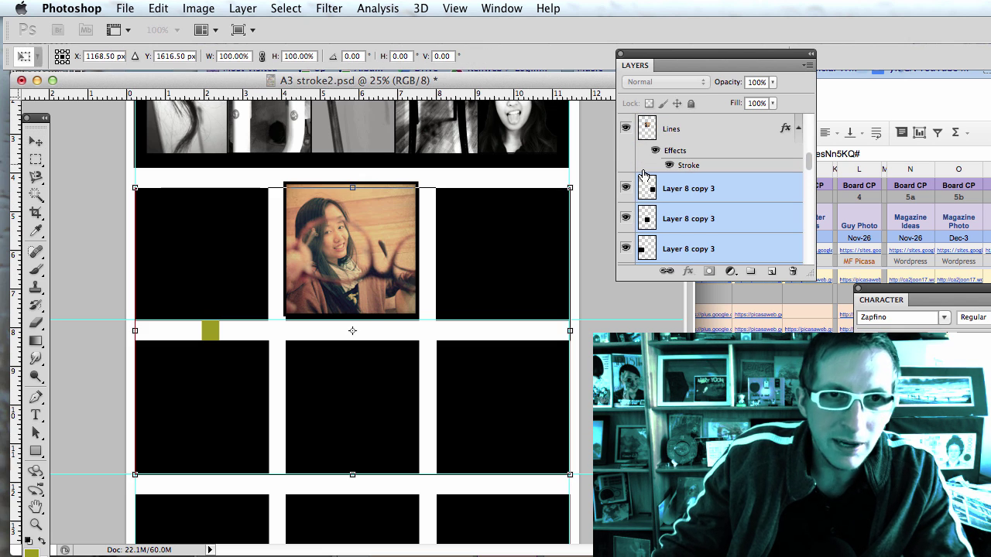
pyautogui.moveTo(571, 188); pyautogui.dragTo(550, 206)
pyautogui.press('Return')
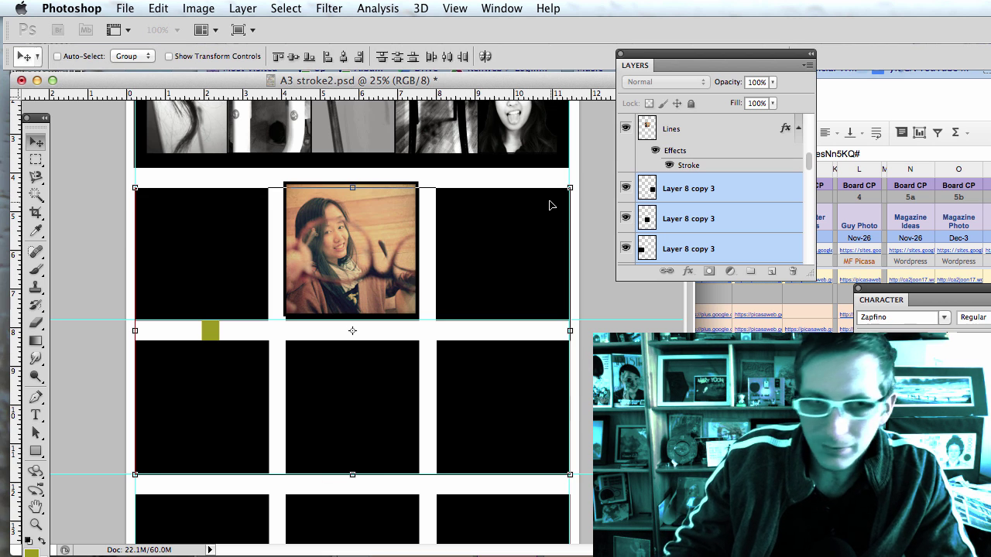
# Step: Move the Lines photo onto the top row's left square and the green spacer onto the middle row's right square
pyautogui.hotkey('alt', ']')
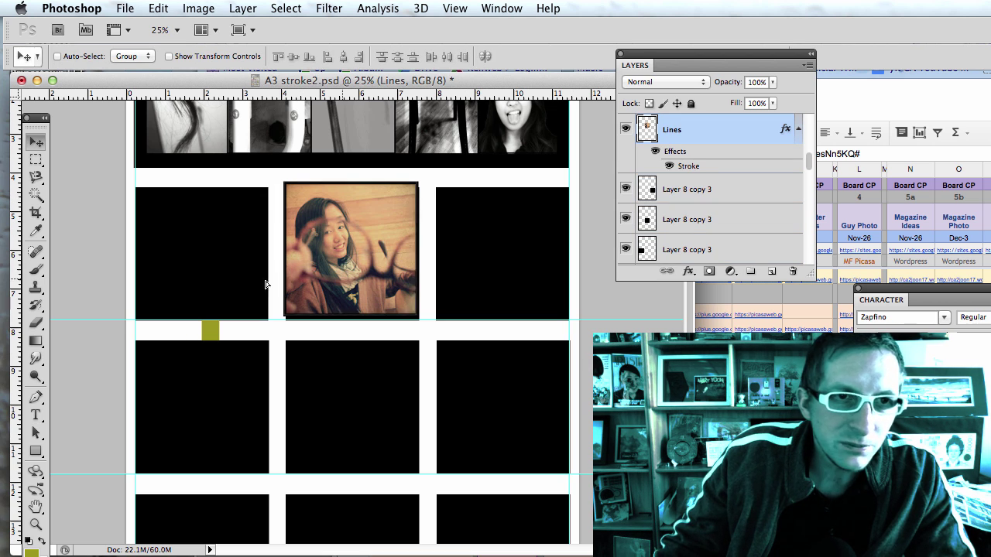
pyautogui.moveTo(346, 273); pyautogui.dragTo(196, 278)
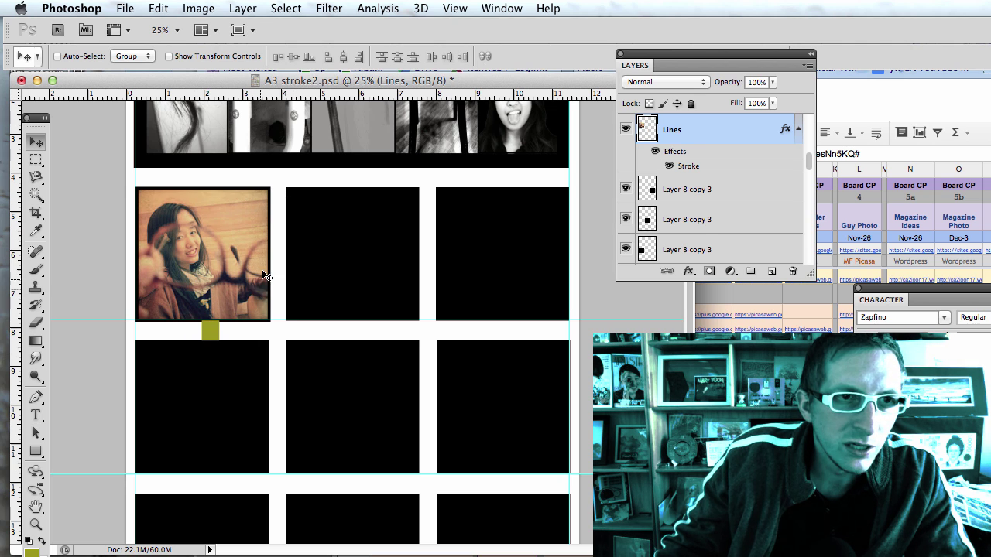
pyautogui.keyDown('super'); pyautogui.click(210, 331); pyautogui.keyUp('super')
pyautogui.moveTo(209, 332); pyautogui.dragTo(549, 387)
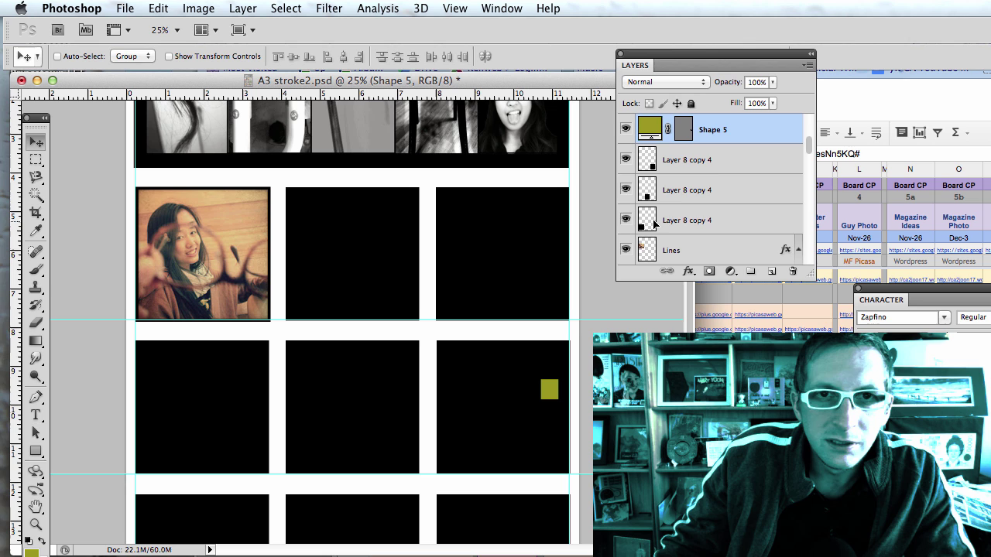
# Step: Select the Lines photo layer and align the photo with the upper-left corner of the top row's left square
pyautogui.scroll(-5, 716, 180)
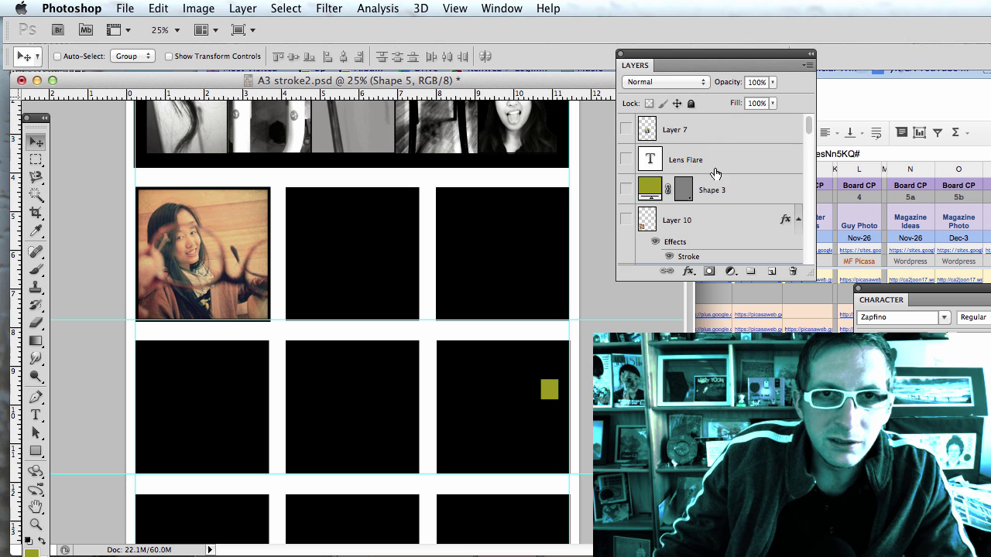
pyautogui.click(689, 222)
pyautogui.click(678, 133)
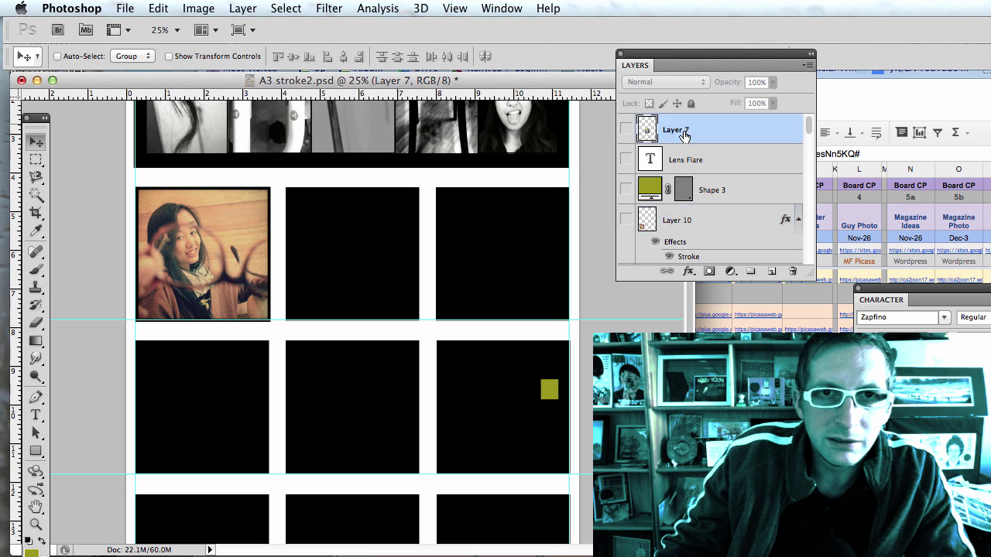
pyautogui.scroll(-5, 685, 147)
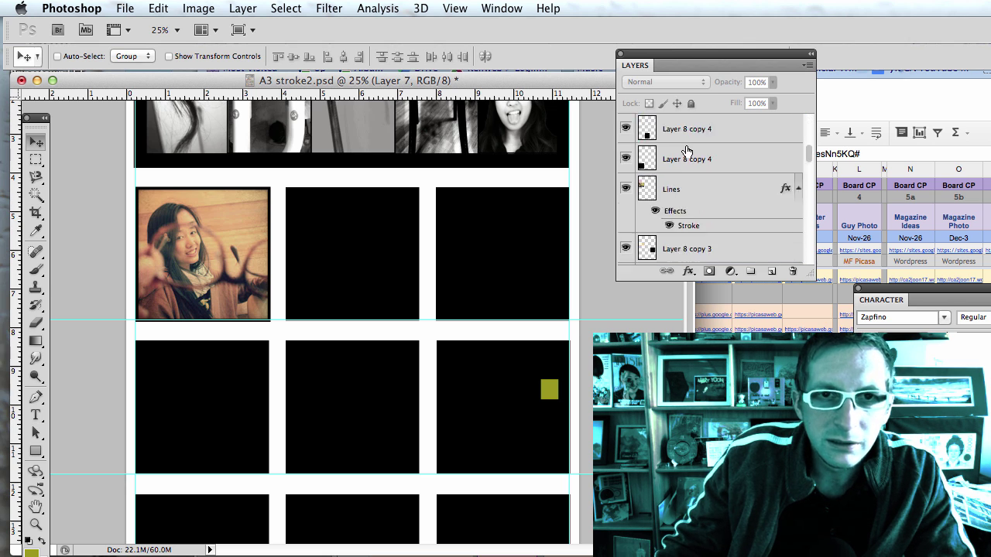
pyautogui.click(674, 190)
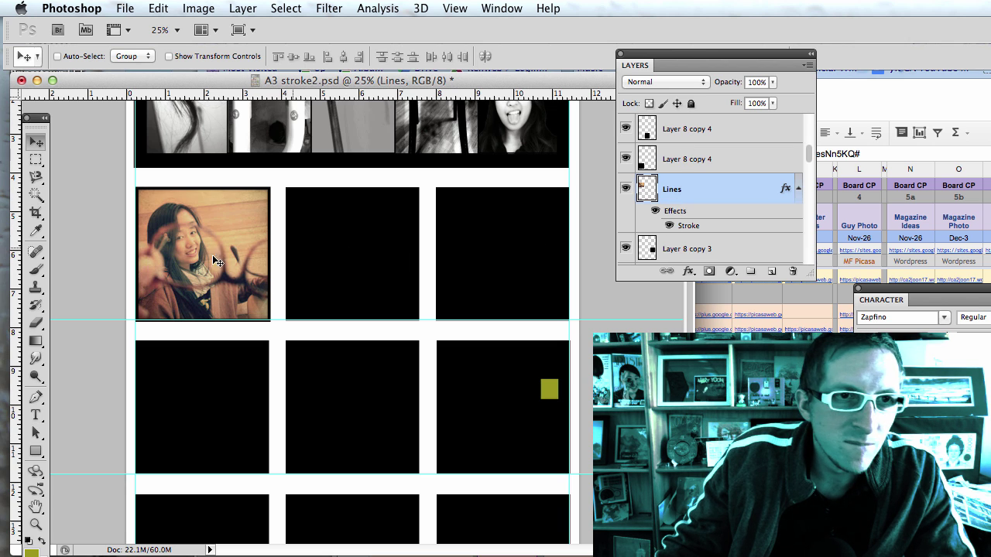
pyautogui.moveTo(191, 260)
pyautogui.mouseDown()
pyautogui.moveTo(207, 278)
pyautogui.moveTo(199, 250)
pyautogui.mouseUp()
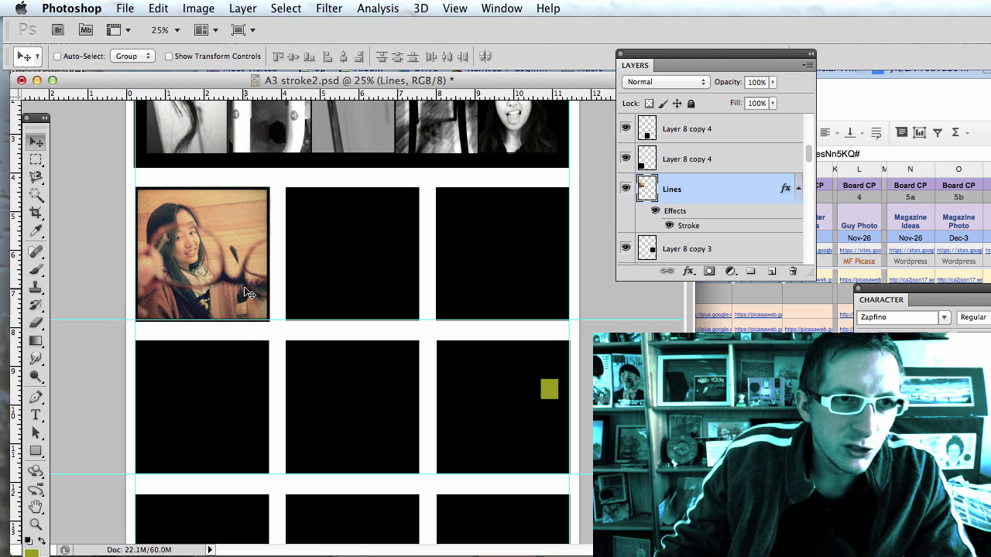
# Step: Scale the Lines photo down slightly from its lower-right corner so it fits its placeholder square
pyautogui.press('super+t')
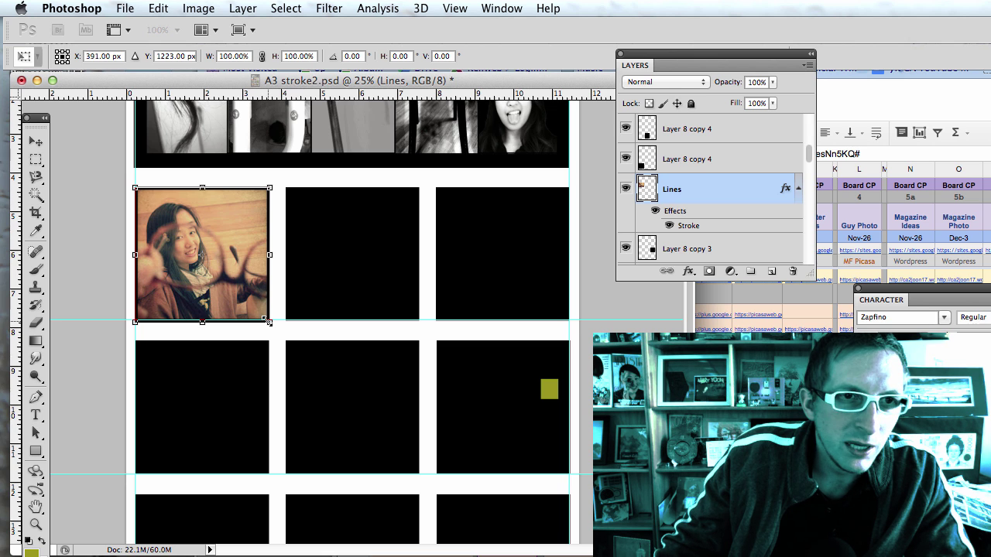
pyautogui.moveTo(268, 322); pyautogui.dragTo(265, 318)
pyautogui.press('Return')
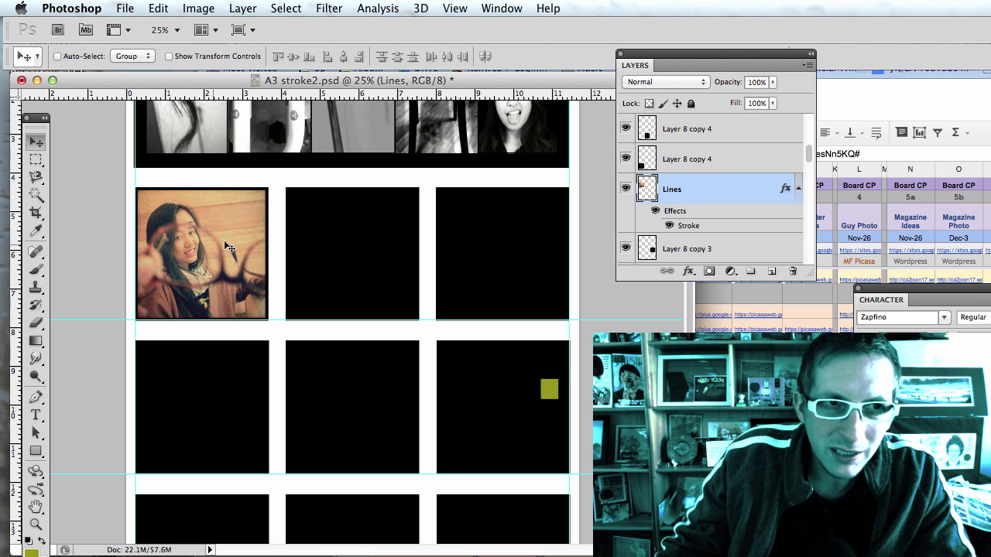
# Step: Try shortening the Lines photo to 90.46% of its height from the bottom edge, and undo the transform
pyautogui.press('super+t')
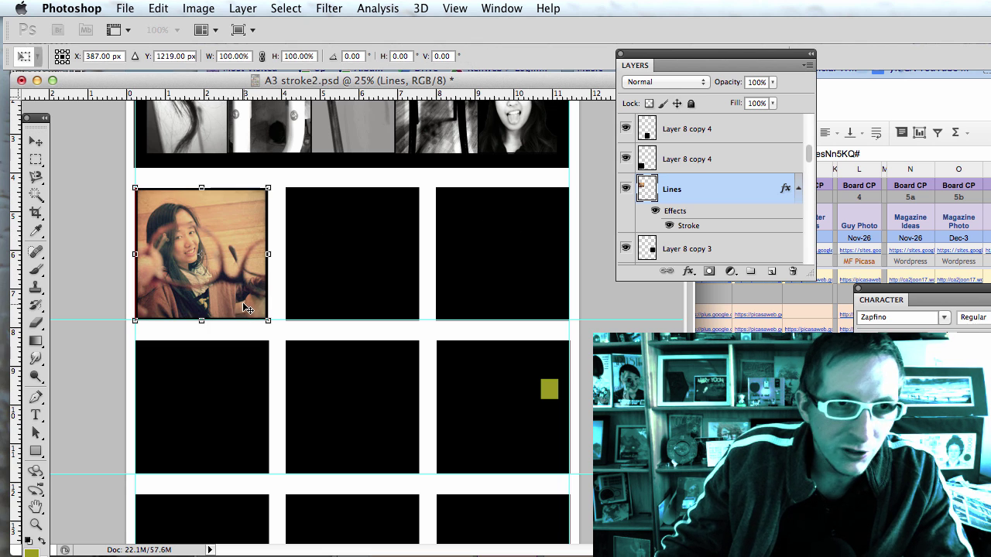
pyautogui.moveTo(200, 320); pyautogui.dragTo(201, 308)
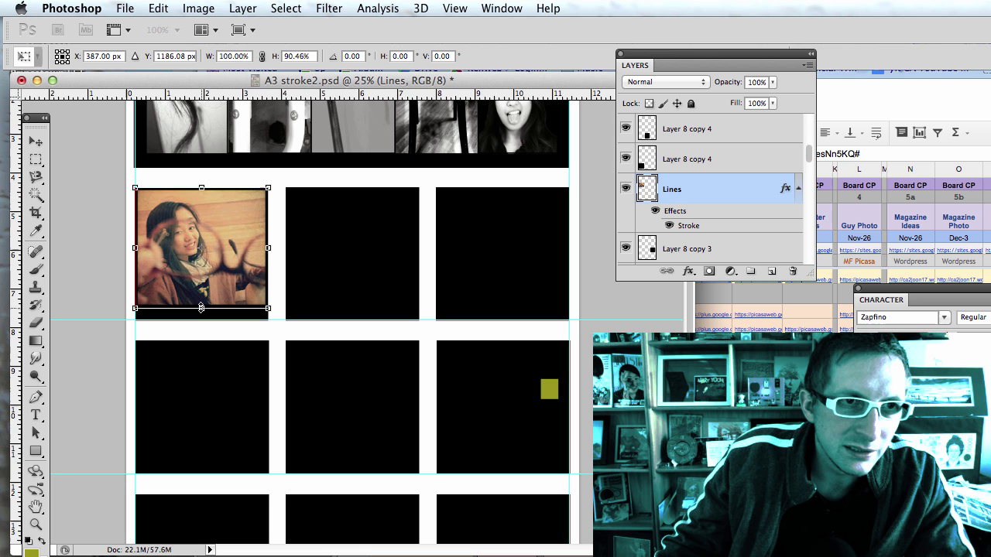
pyautogui.press('Return')
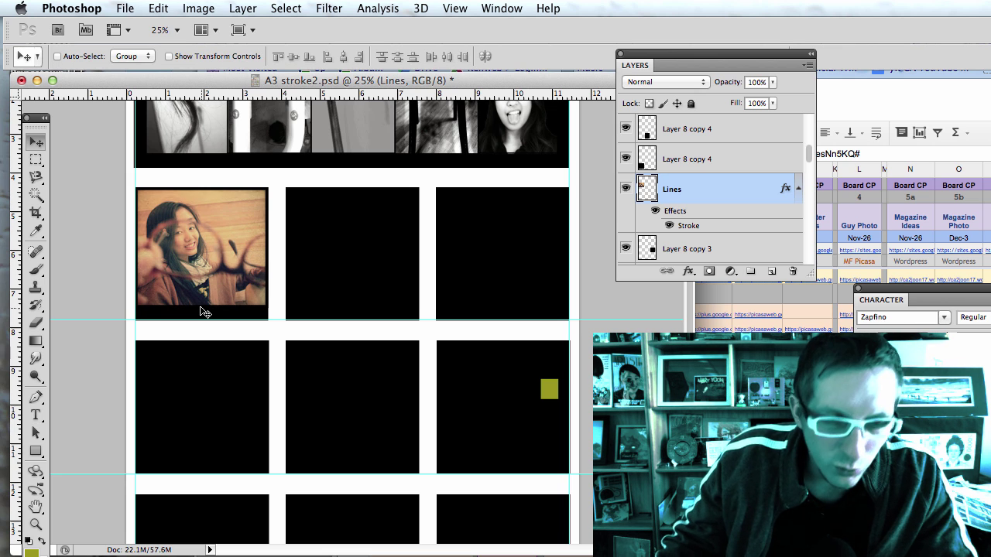
pyautogui.press('super+z')
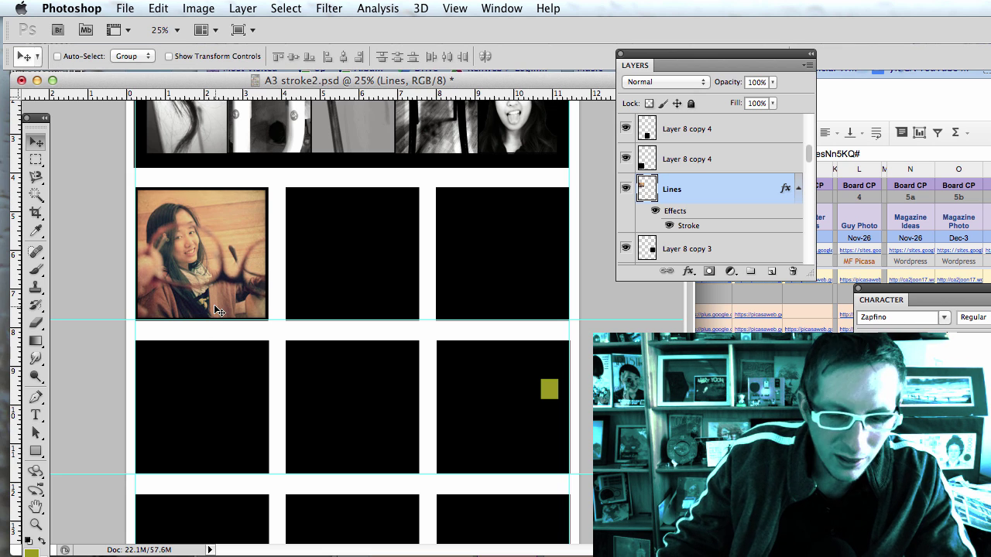
# Step: Try a rectangular selection just inside the Lines photo's edges with the selection inverted, and deselect it
pyautogui.click(37, 159)
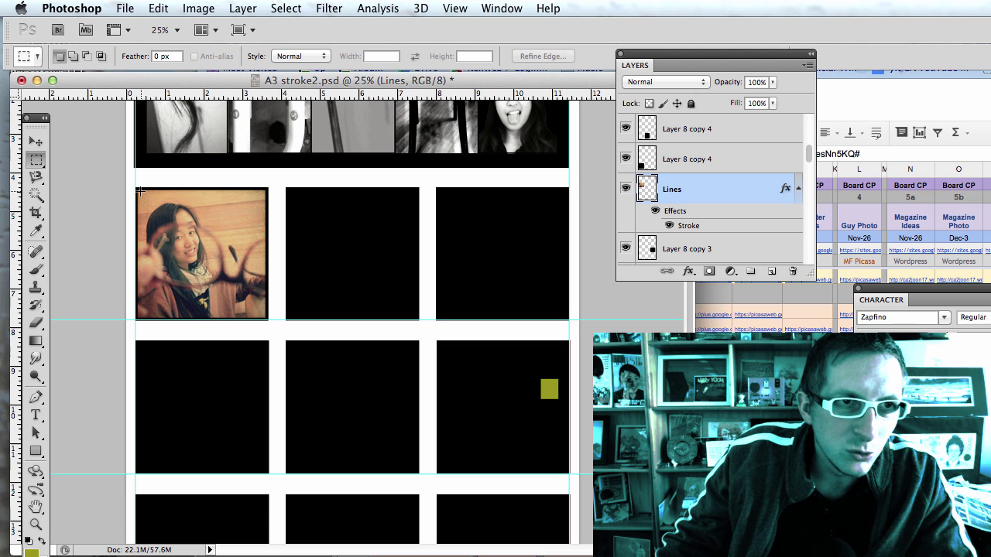
pyautogui.moveTo(141, 191); pyautogui.dragTo(264, 316)
pyautogui.press('super+shift+i')
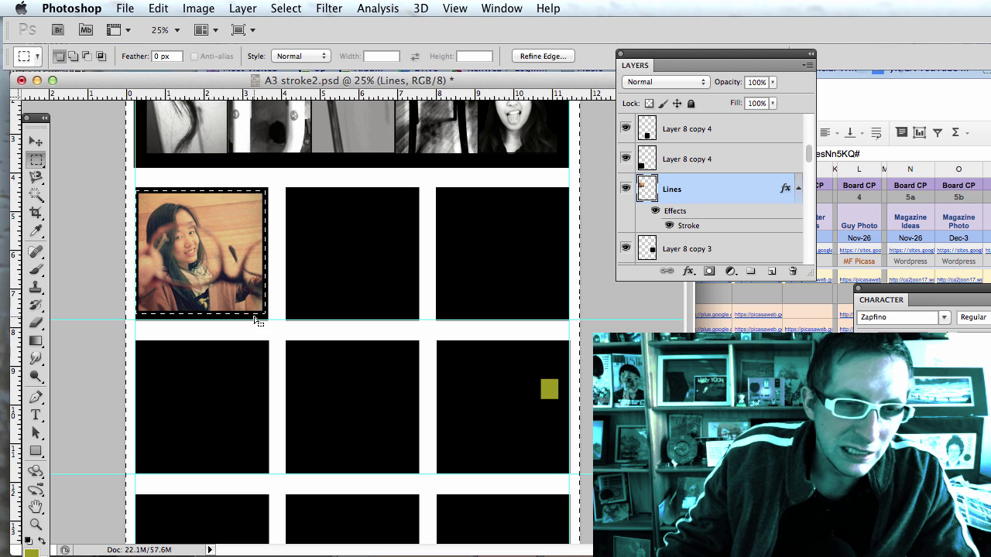
pyautogui.press('super+d')
pyautogui.press('super+z')
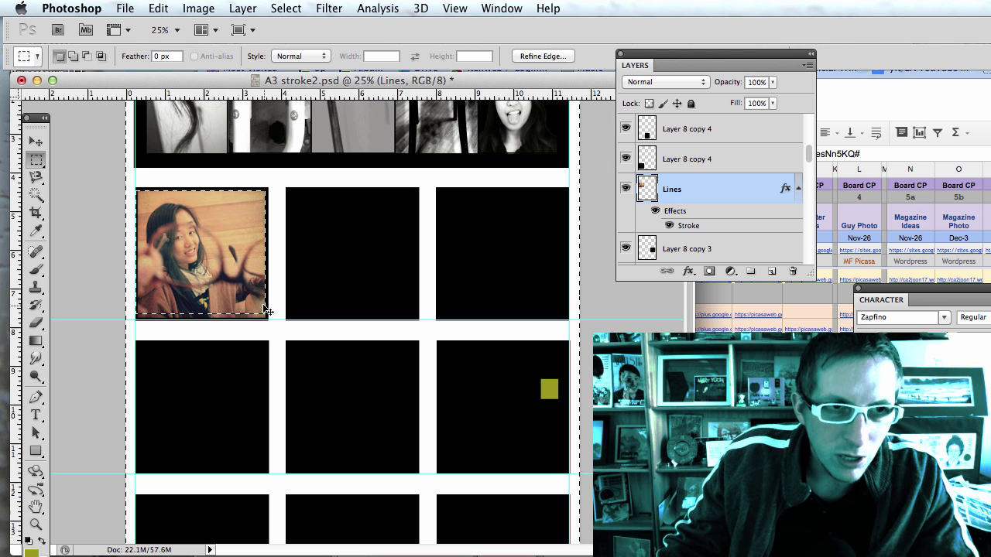
pyautogui.press('super+d')
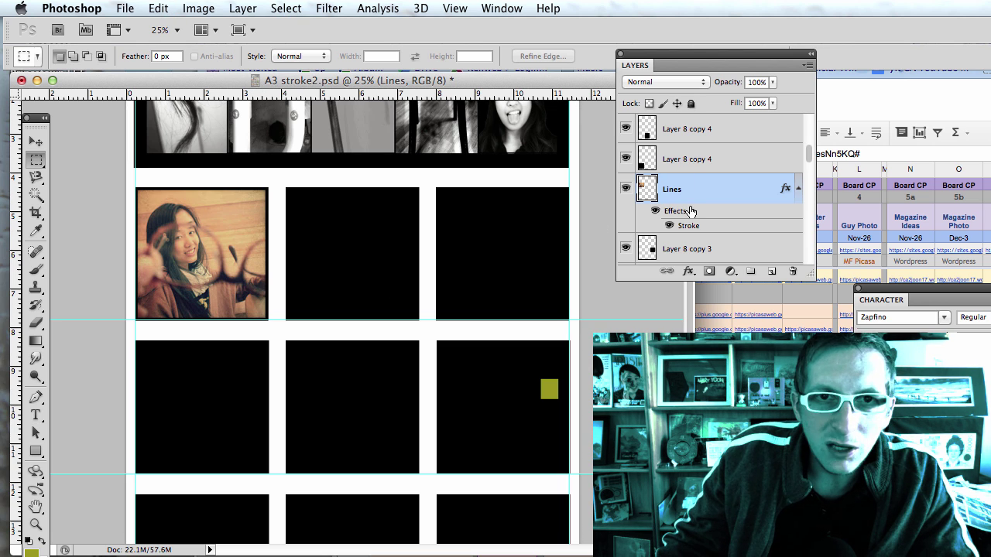
# Step: Show the Layer 6 stairs photo at the top of the layer stack and place it on the middle row's left square
pyautogui.scroll(-5, 689, 209)
pyautogui.scroll(-3, 687, 210)
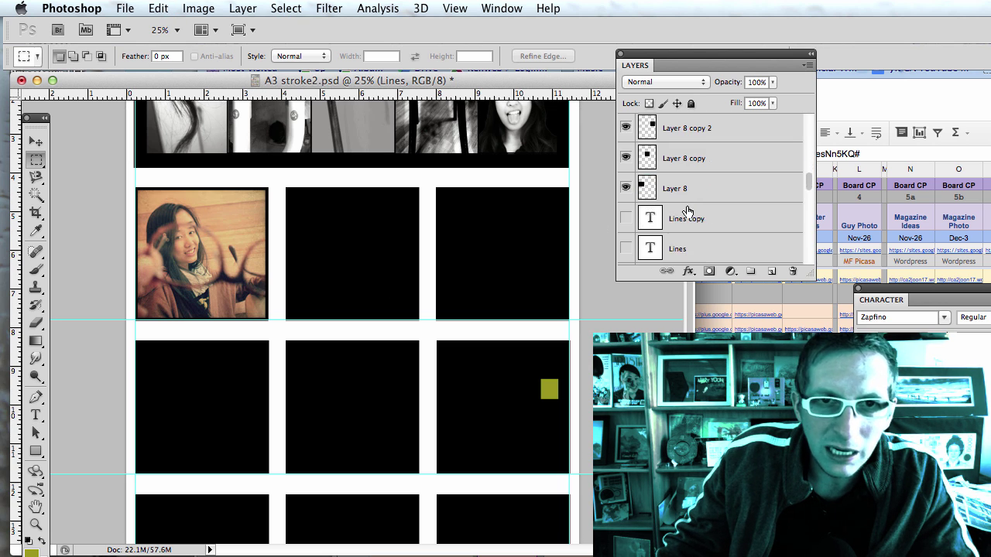
pyautogui.scroll(-8, 687, 210)
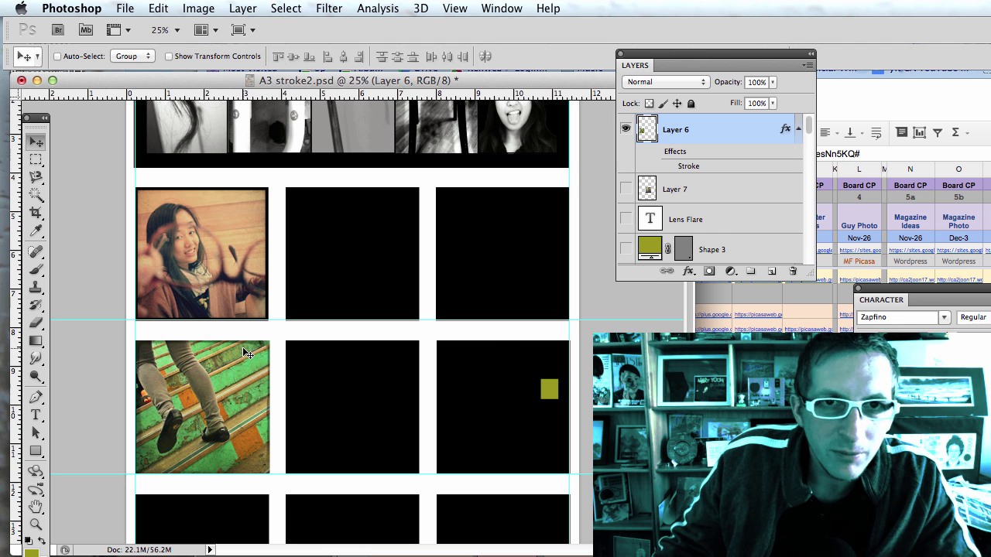
# Step: Turn on the Stroke layer style for the Layer 6 stairs photo and set the stroke position to Inside
pyautogui.moveTo(689, 52); pyautogui.dragTo(636, 37)
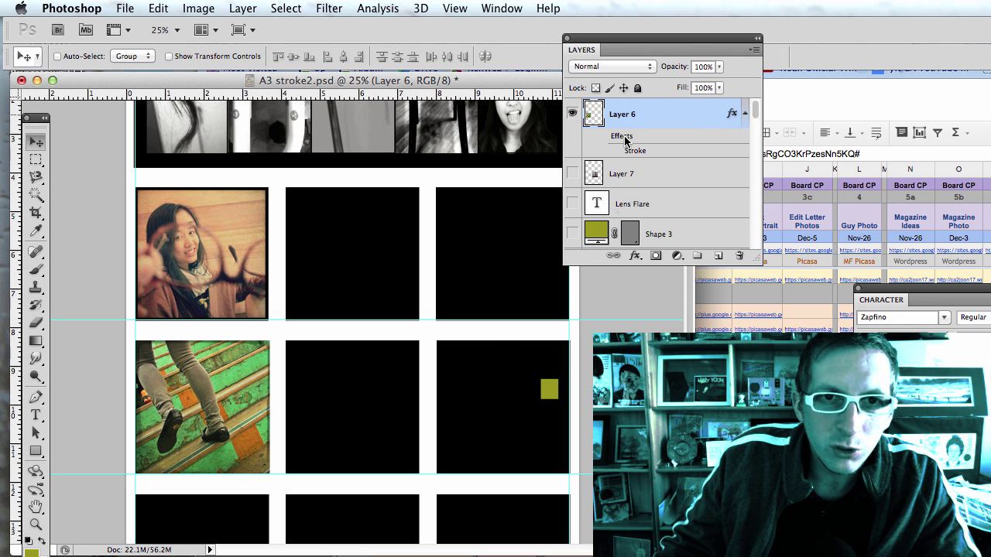
pyautogui.click(636, 257)
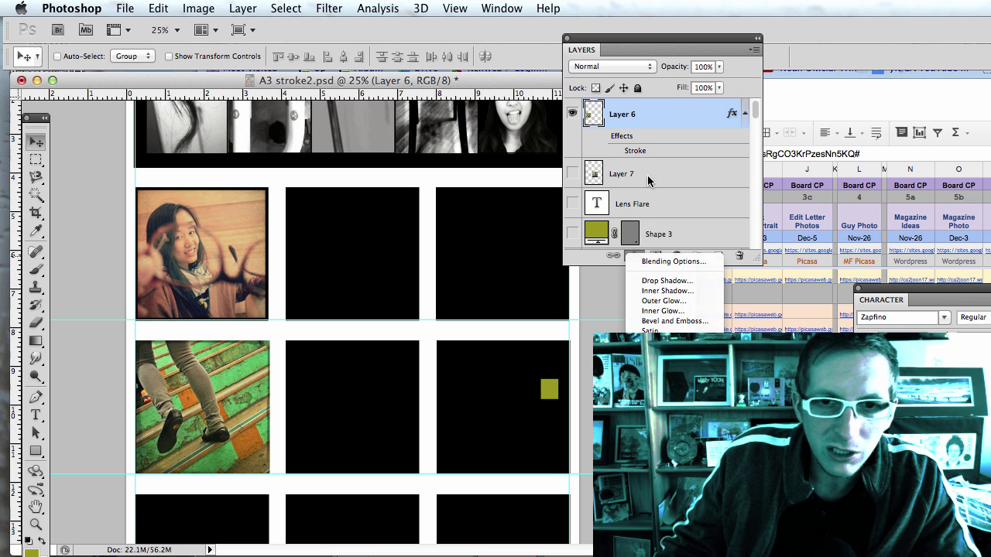
pyautogui.click(641, 37)
pyautogui.moveTo(618, 36); pyautogui.dragTo(519, 19)
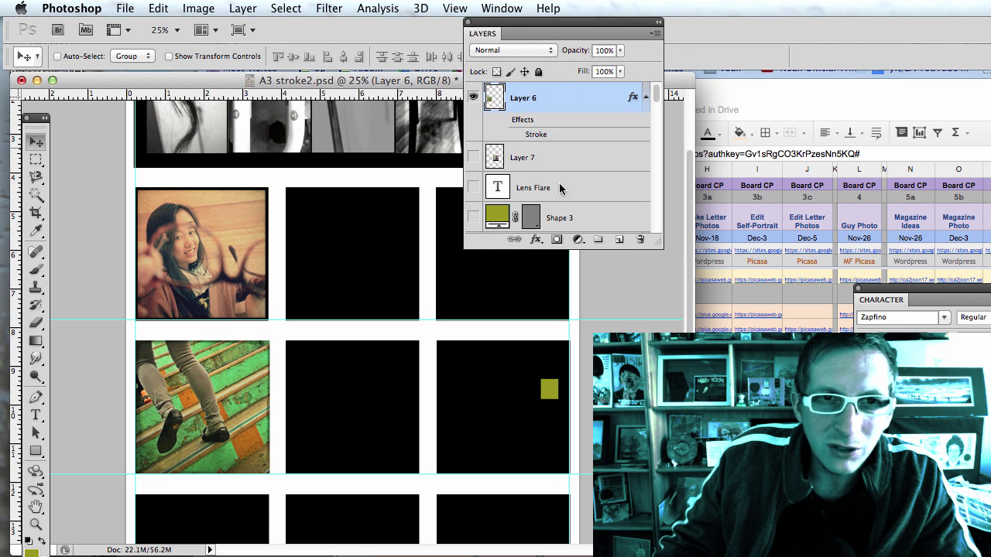
pyautogui.click(536, 240)
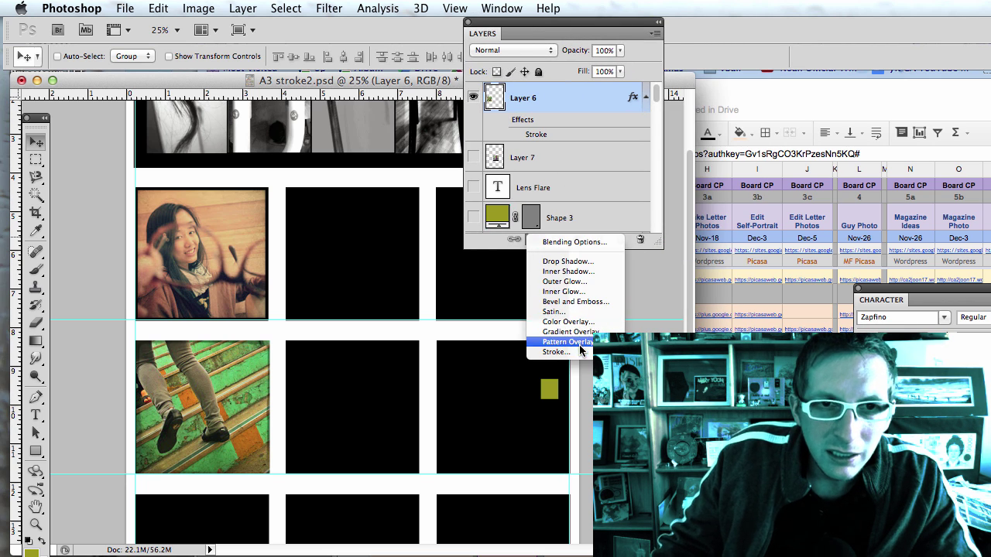
pyautogui.click(557, 352)
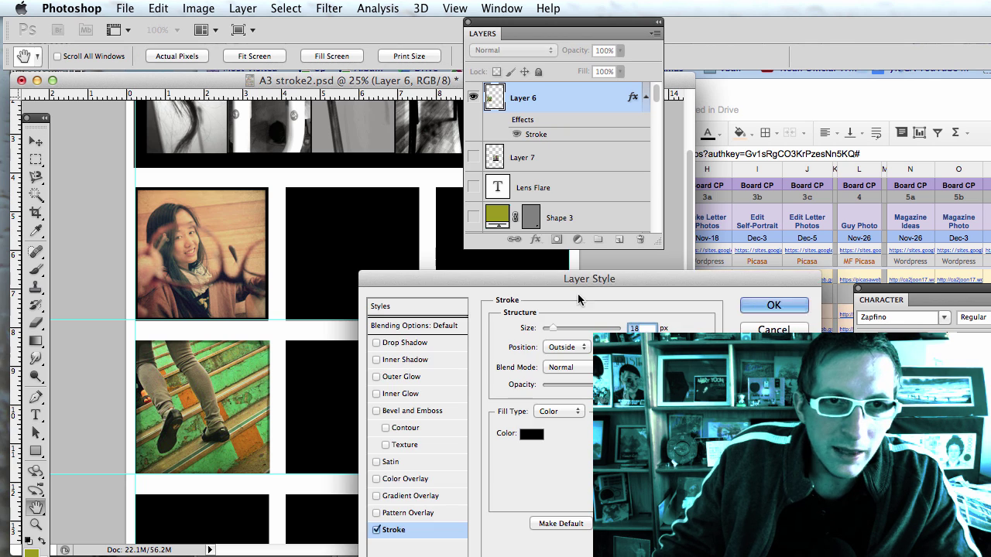
pyautogui.moveTo(576, 420); pyautogui.dragTo(512, 45)
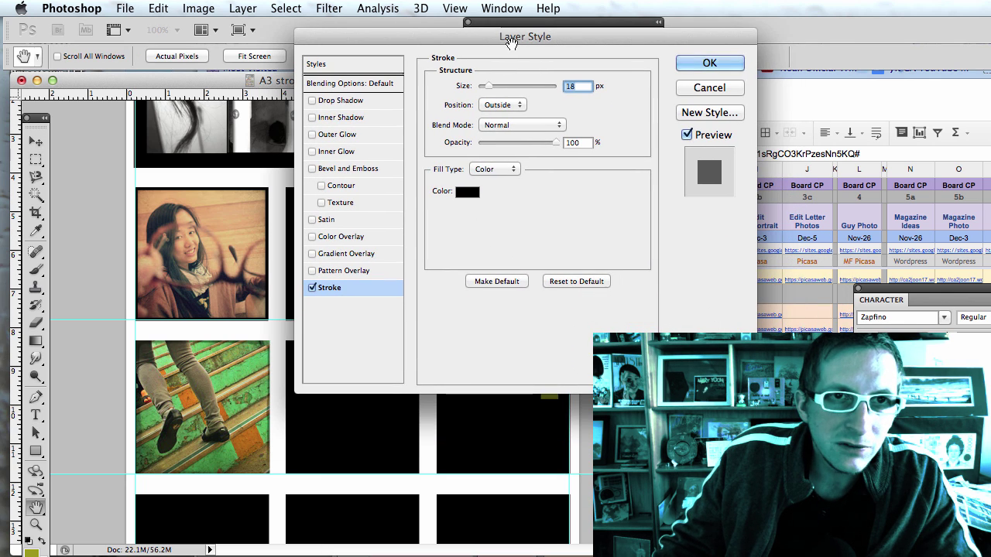
pyautogui.click(512, 124)
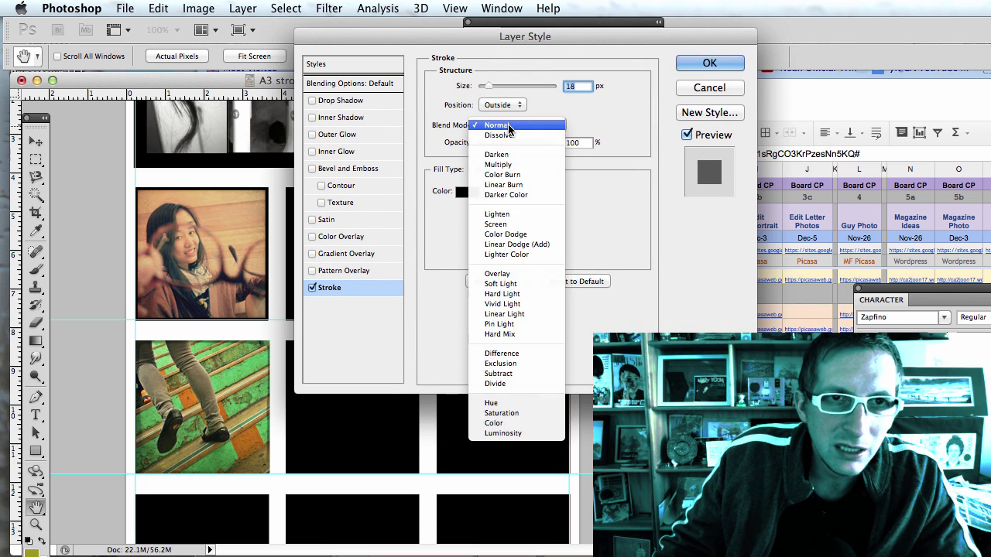
pyautogui.click(512, 125)
pyautogui.click(511, 106)
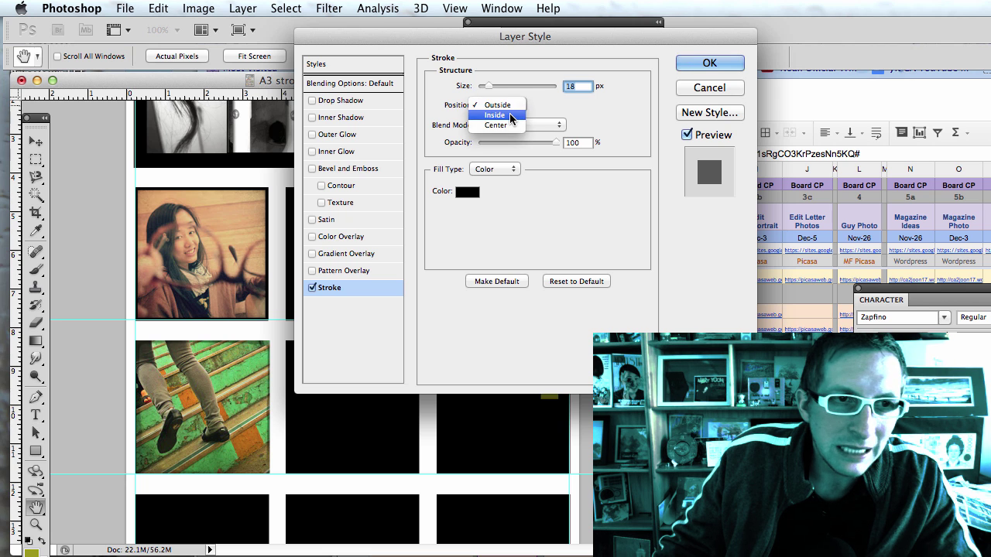
pyautogui.click(510, 116)
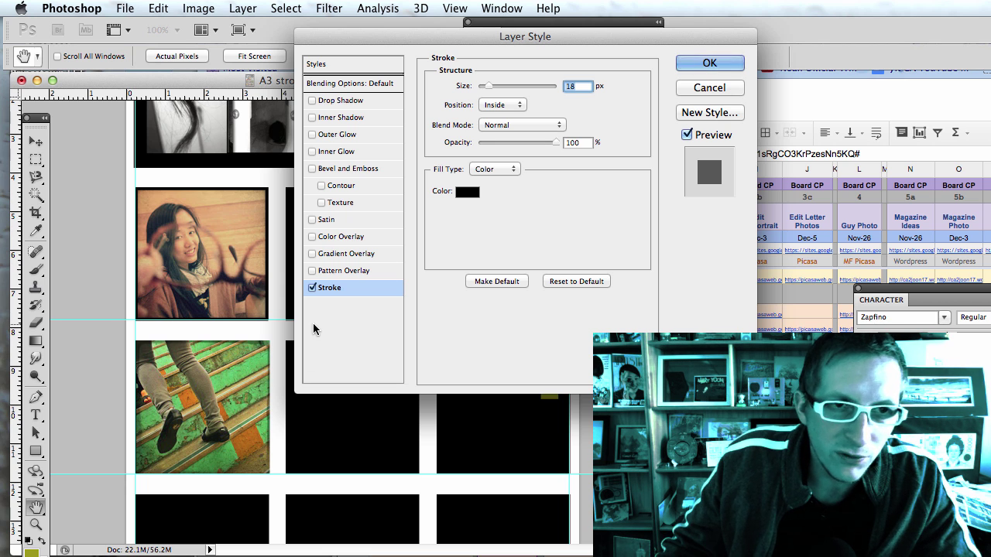
# Step: Set the size of Layer 6's stroke to 15 px
pyautogui.moveTo(517, 39); pyautogui.dragTo(487, 69)
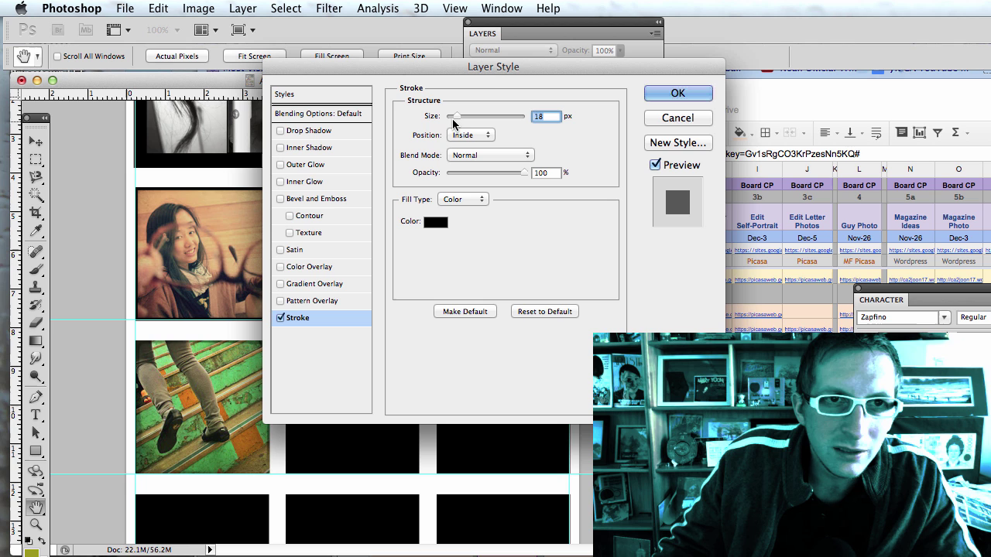
pyautogui.moveTo(455, 116)
pyautogui.mouseDown()
pyautogui.moveTo(475, 117)
pyautogui.moveTo(445, 121)
pyautogui.moveTo(461, 120)
pyautogui.mouseUp()
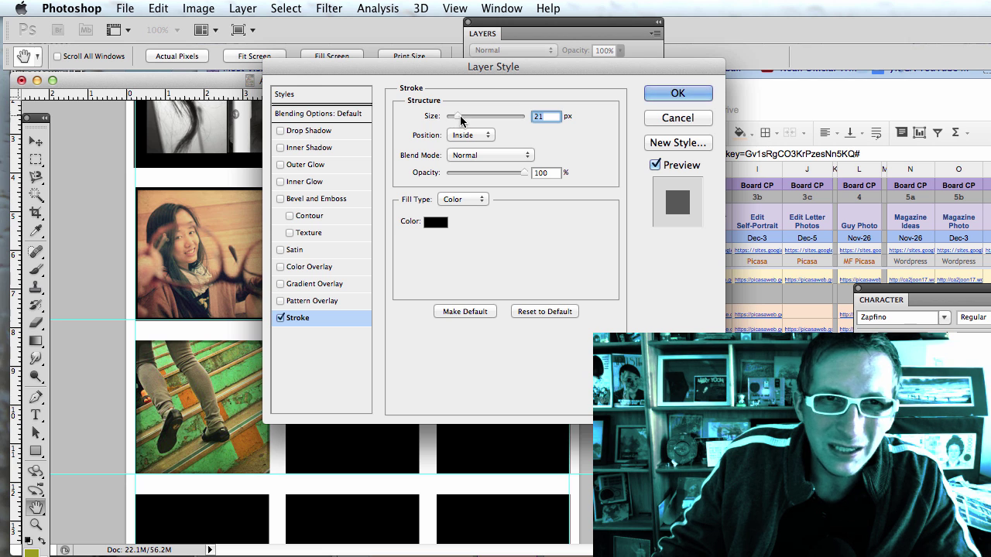
pyautogui.write('15')
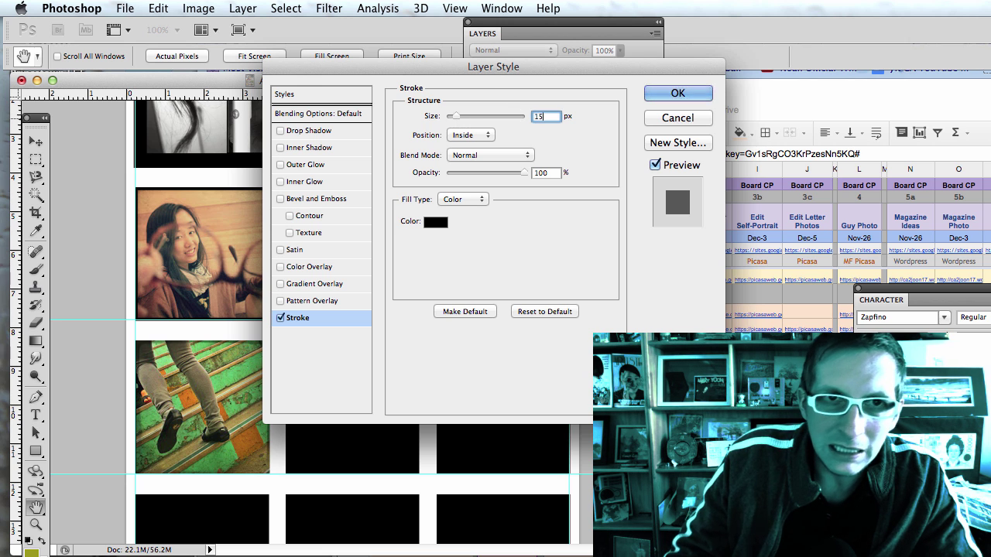
# Step: Apply the stroke settings to the Layer 6 stairs photo and turn on the visibility of its effects
pyautogui.click(686, 94)
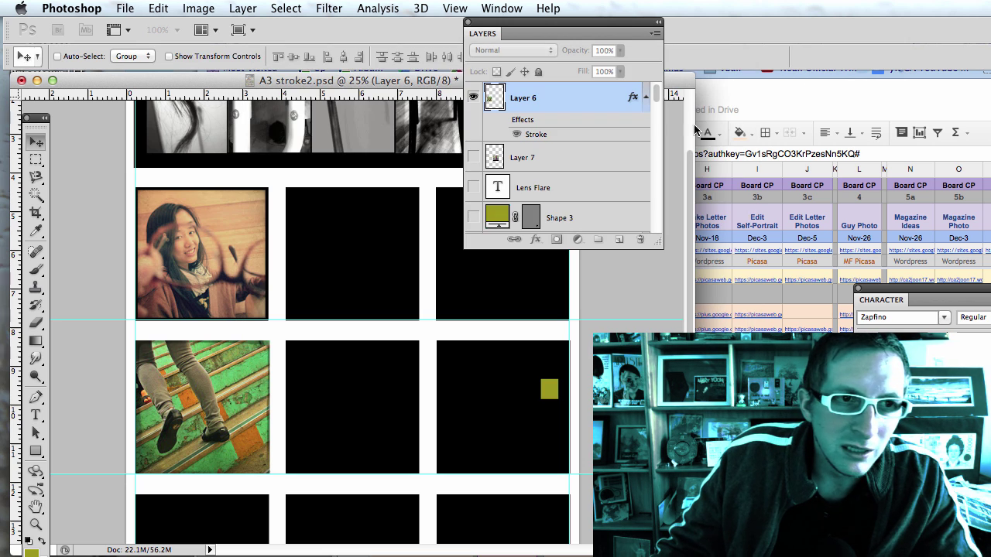
pyautogui.click(474, 97)
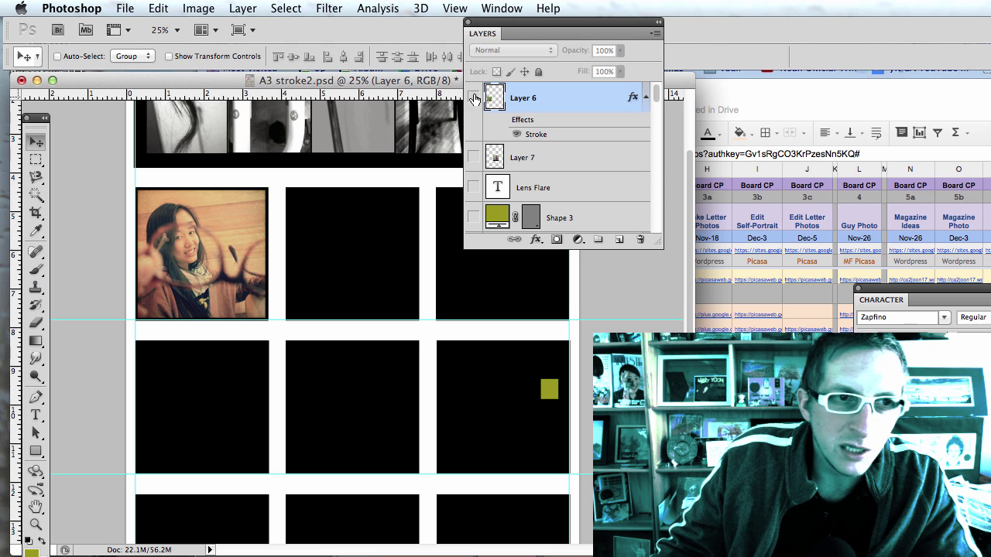
pyautogui.click(473, 97)
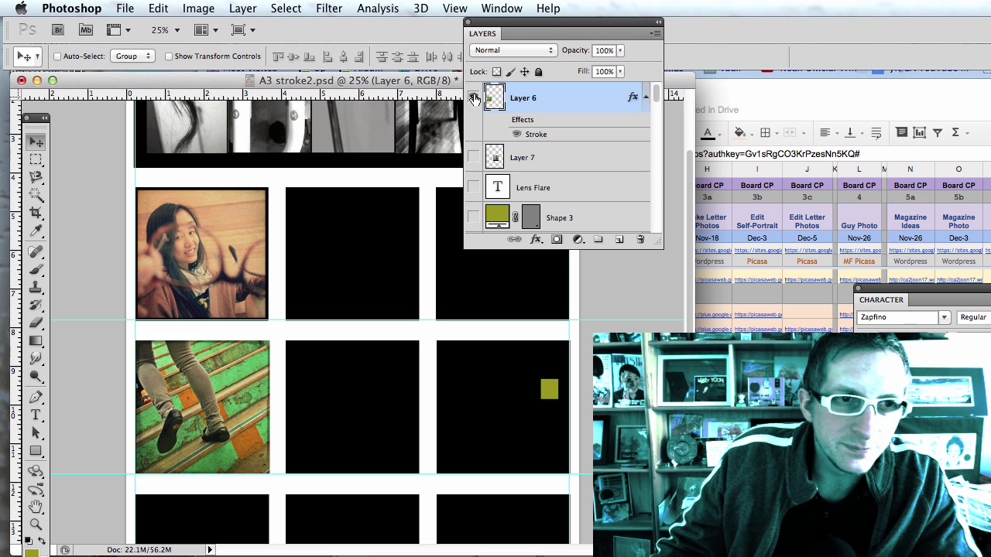
pyautogui.click(503, 119)
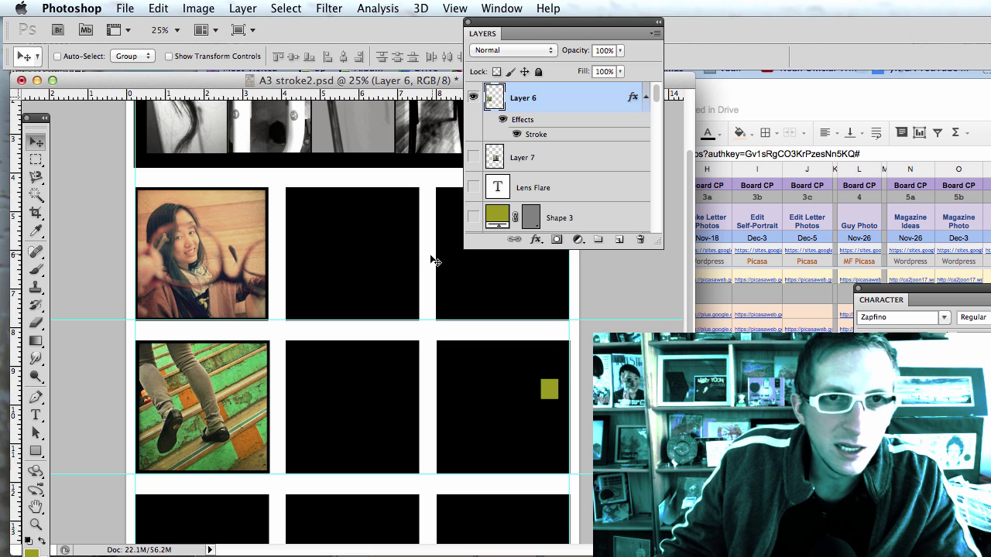
# Step: Check the contents of Layer 7 and the Lines layer by toggling their visibility
pyautogui.click(473, 157)
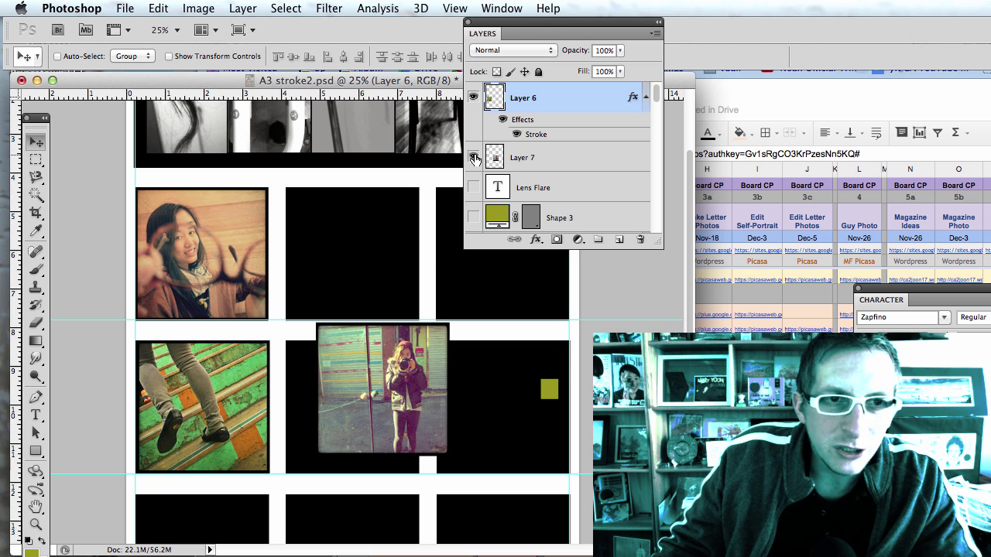
pyautogui.click(474, 157)
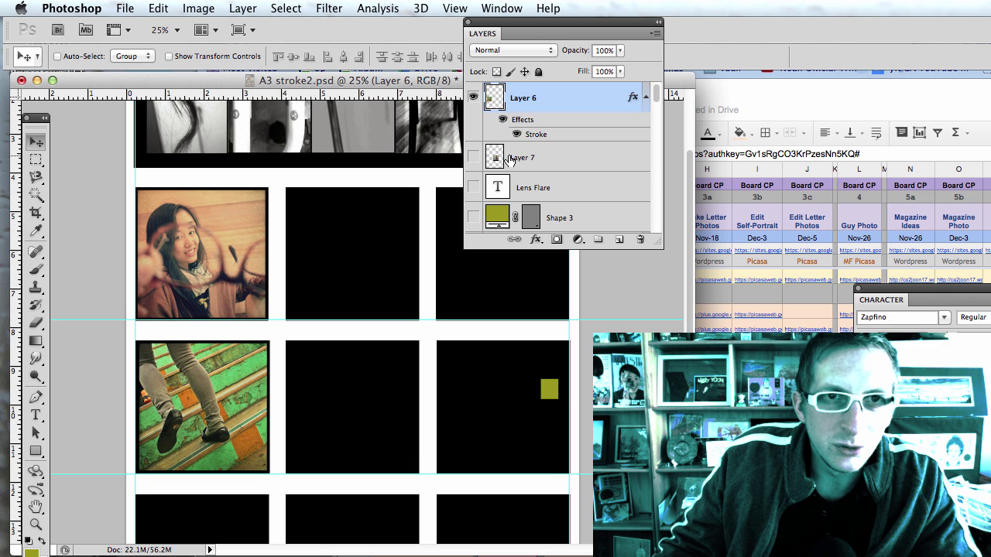
pyautogui.scroll(-10, 511, 159)
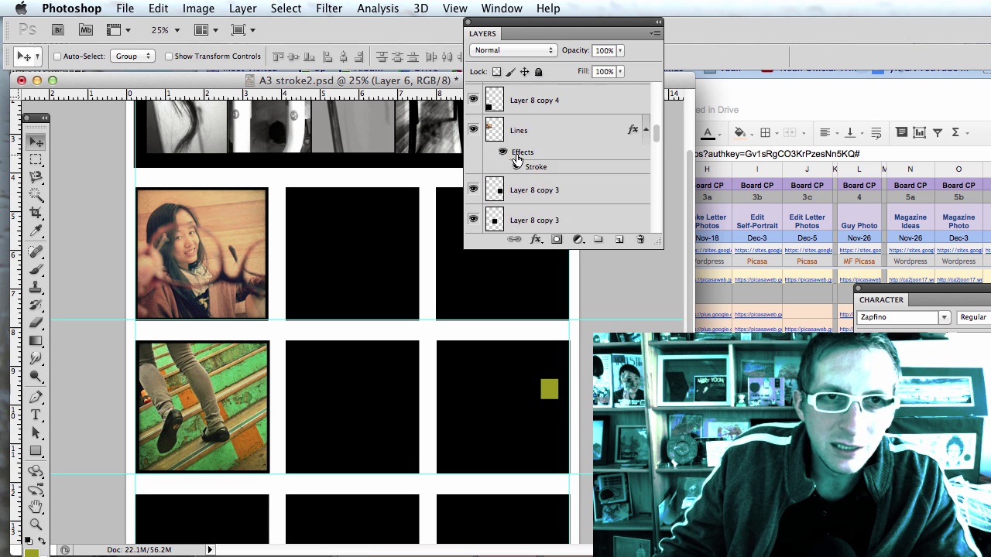
pyautogui.scroll(2, 517, 159)
pyautogui.click(504, 191)
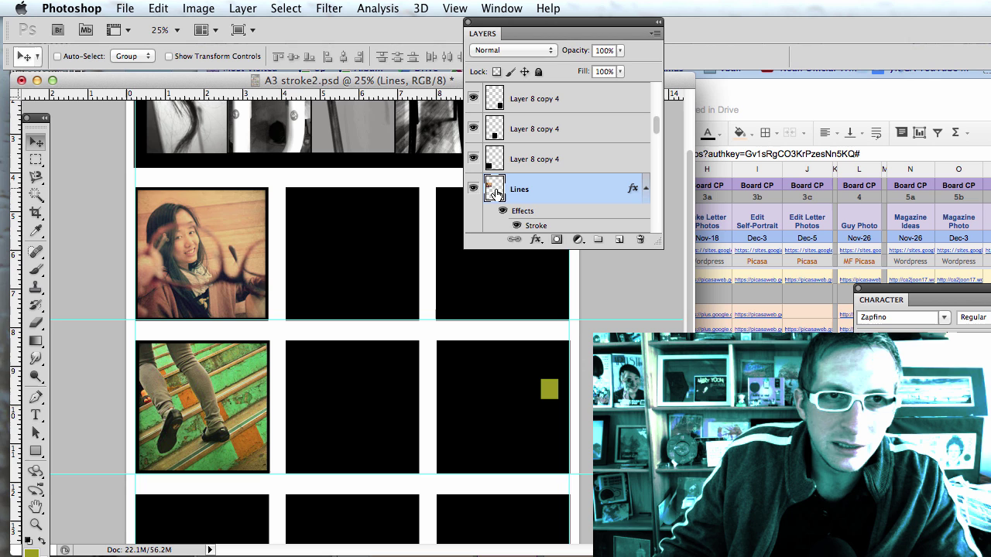
pyautogui.click(473, 189)
pyautogui.click(474, 188)
# Step: Show the Layer 3 railing photo at the top of the layer stack, move it to the middle column and hide its stroke
pyautogui.scroll(-5, 476, 155)
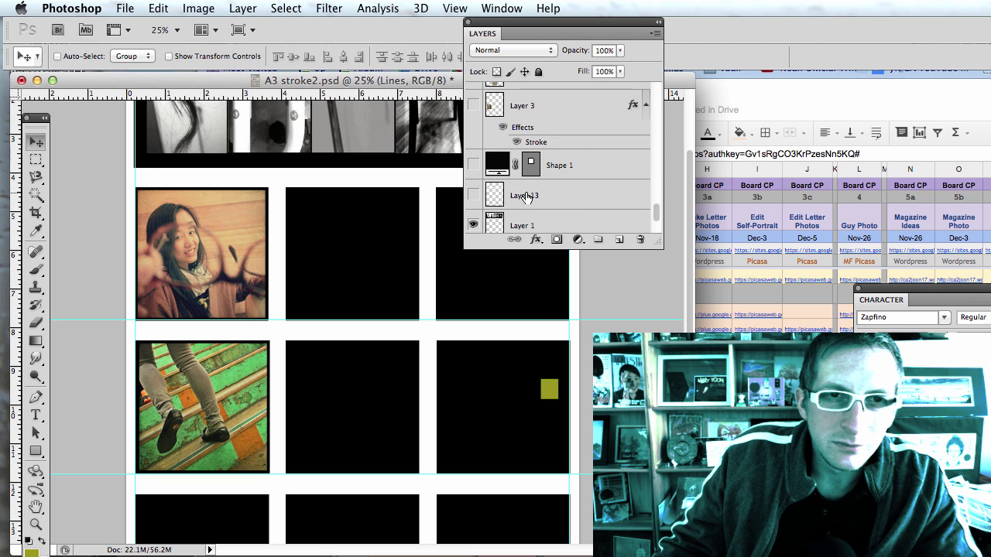
pyautogui.click(473, 106)
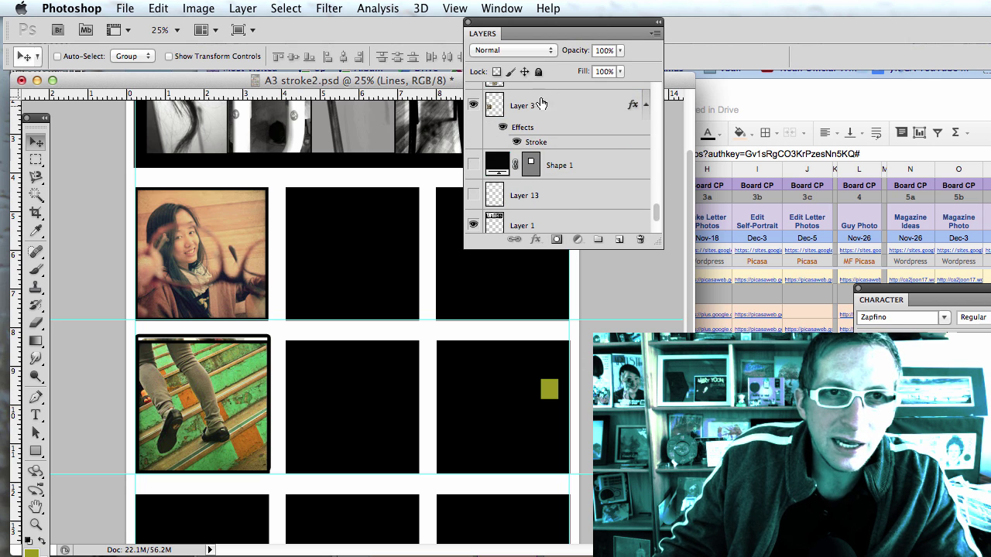
pyautogui.moveTo(542, 104)
pyautogui.mouseDown()
pyautogui.moveTo(548, 44)
pyautogui.moveTo(547, 102)
pyautogui.mouseUp()
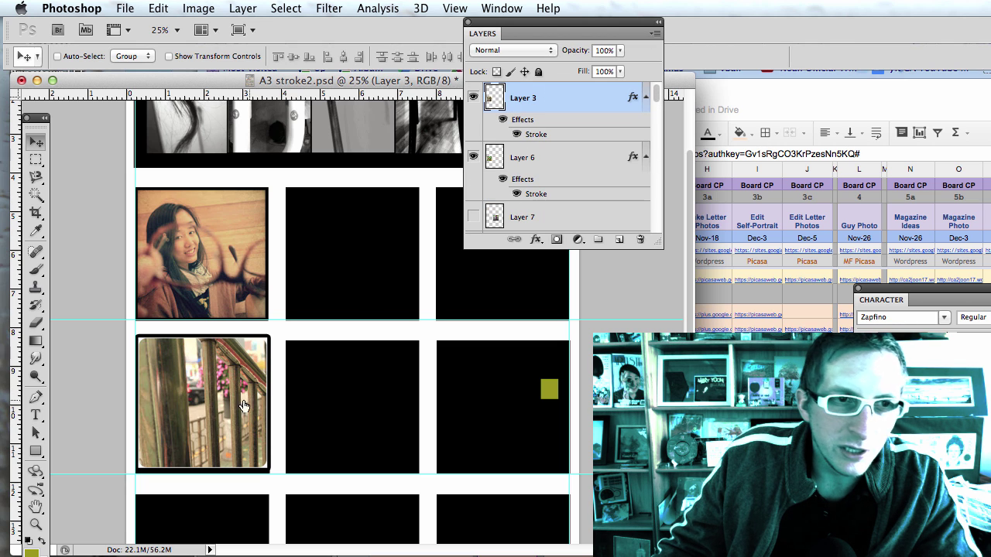
pyautogui.moveTo(239, 405); pyautogui.dragTo(412, 388)
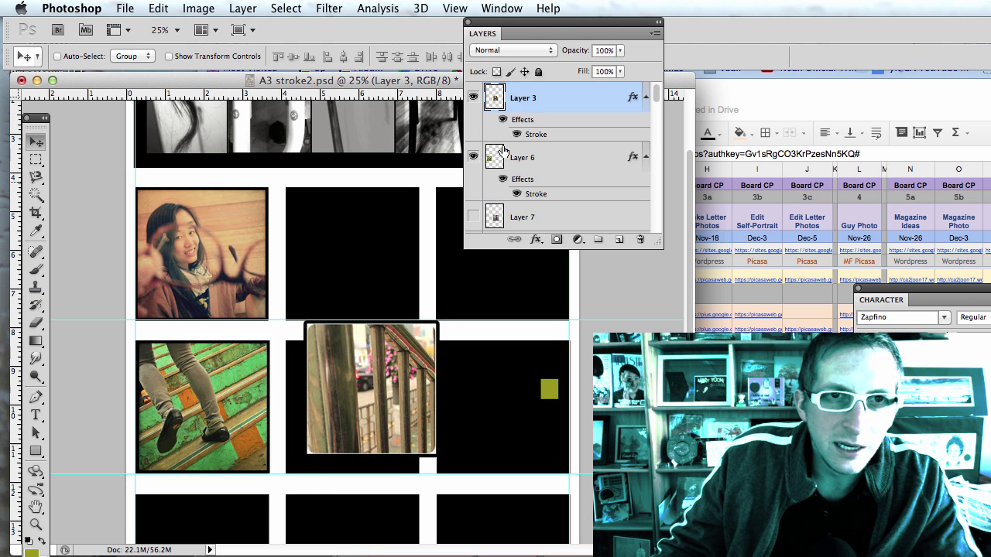
pyautogui.click(518, 135)
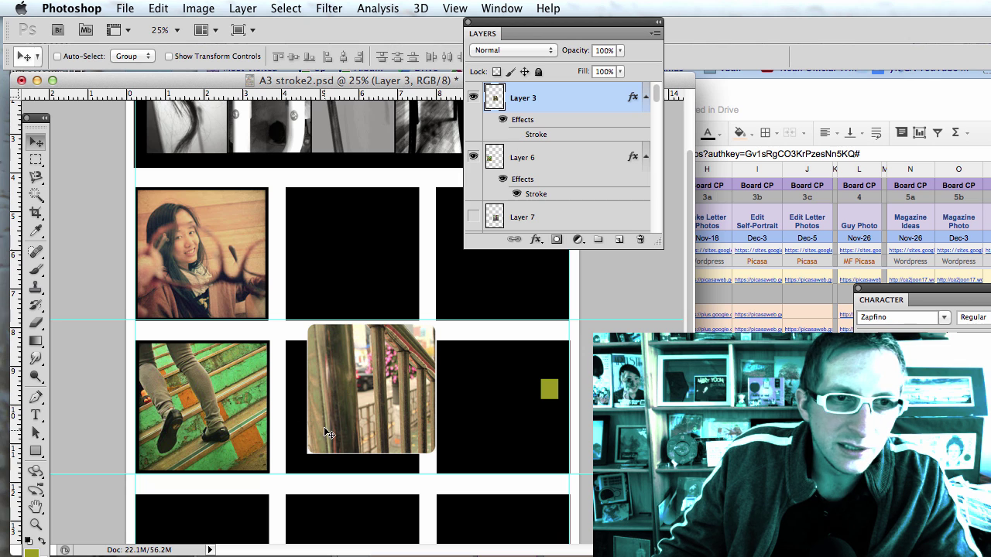
pyautogui.moveTo(325, 433); pyautogui.dragTo(307, 415)
# Step: Copy the layer style of the Layer 6 stairs photo
pyautogui.keyDown('super'); pyautogui.click(232, 416); pyautogui.keyUp('super')
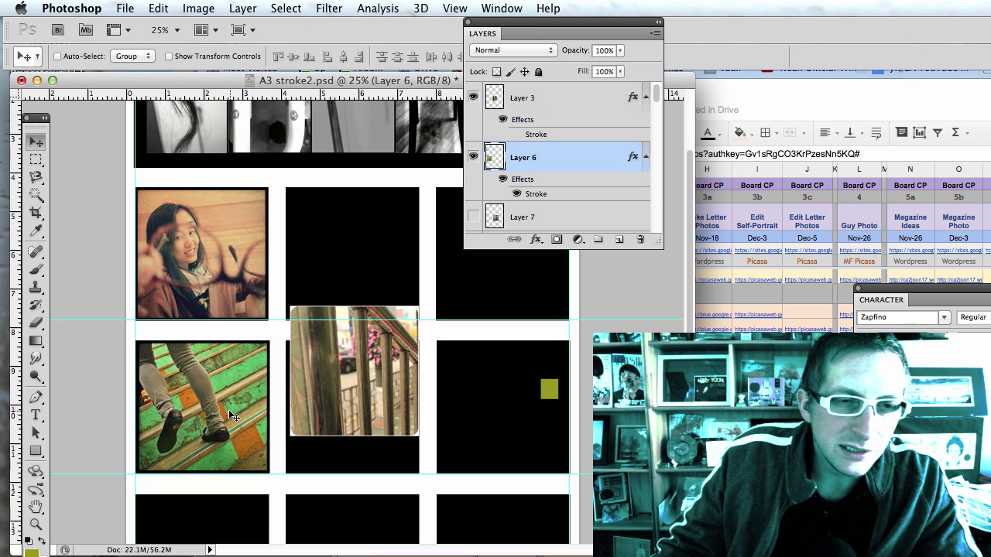
pyautogui.rightClick(542, 158)
pyautogui.click(186, 417)
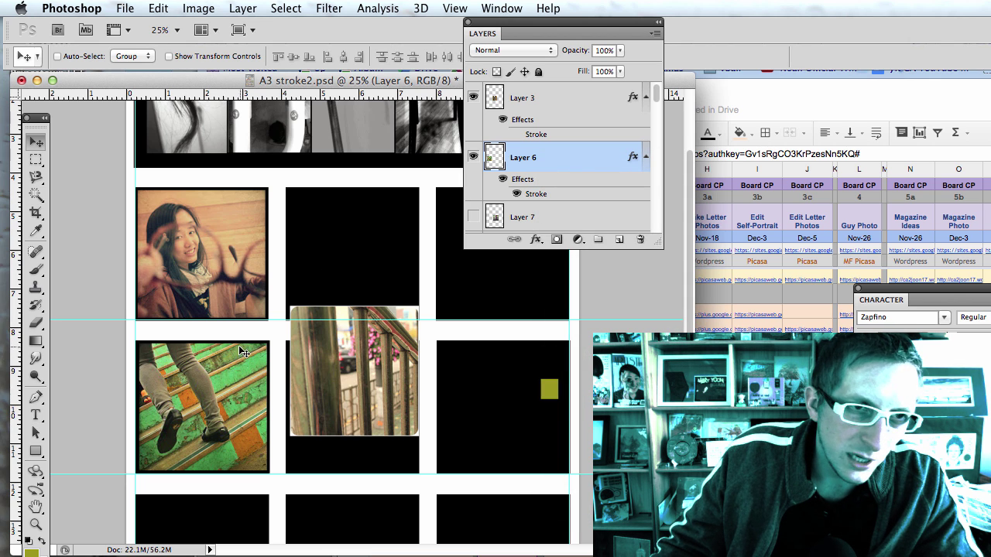
pyautogui.rightClick(531, 157)
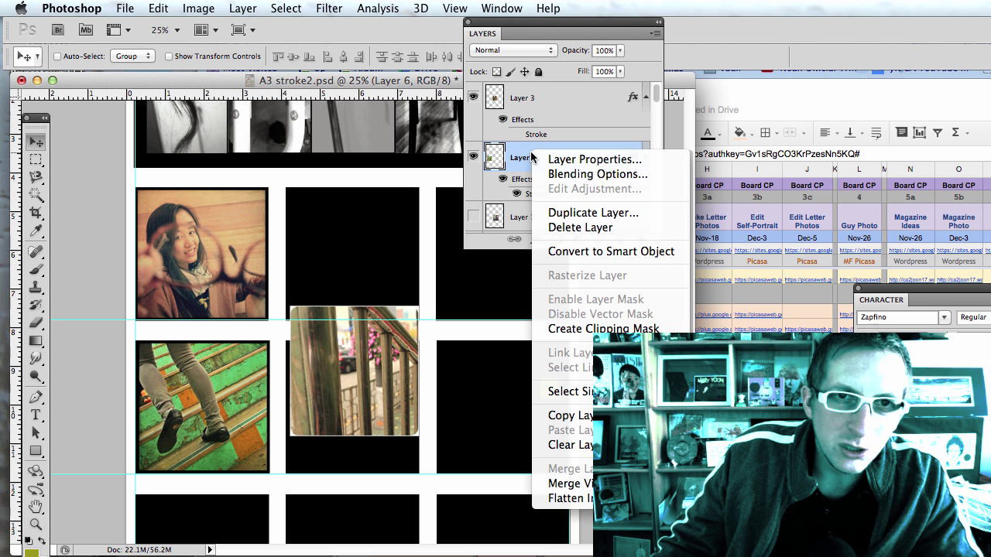
pyautogui.click(559, 416)
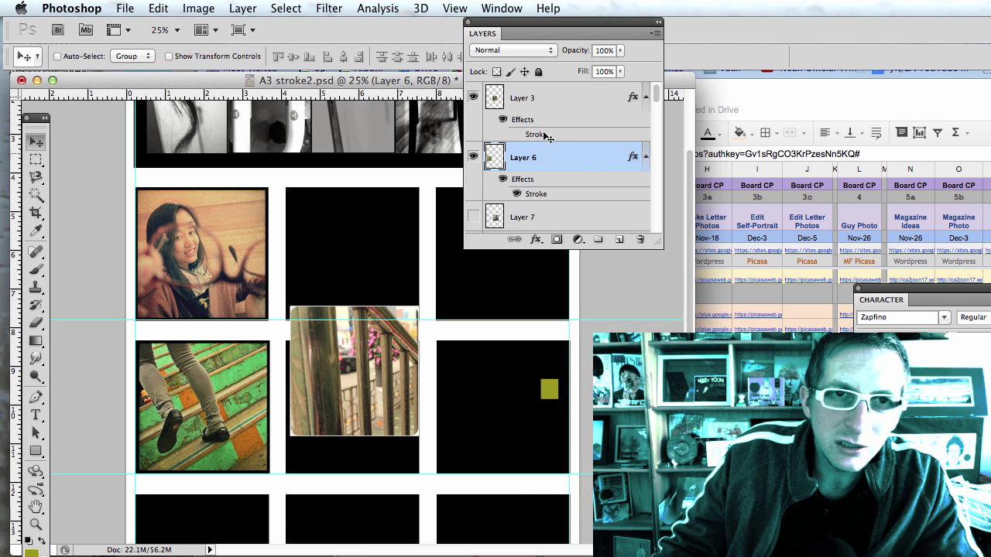
# Step: Move the Layer 3 railing photo up onto the top row's middle square and paste the copied layer style onto it
pyautogui.keyDown('super'); pyautogui.click(325, 383); pyautogui.keyUp('super')
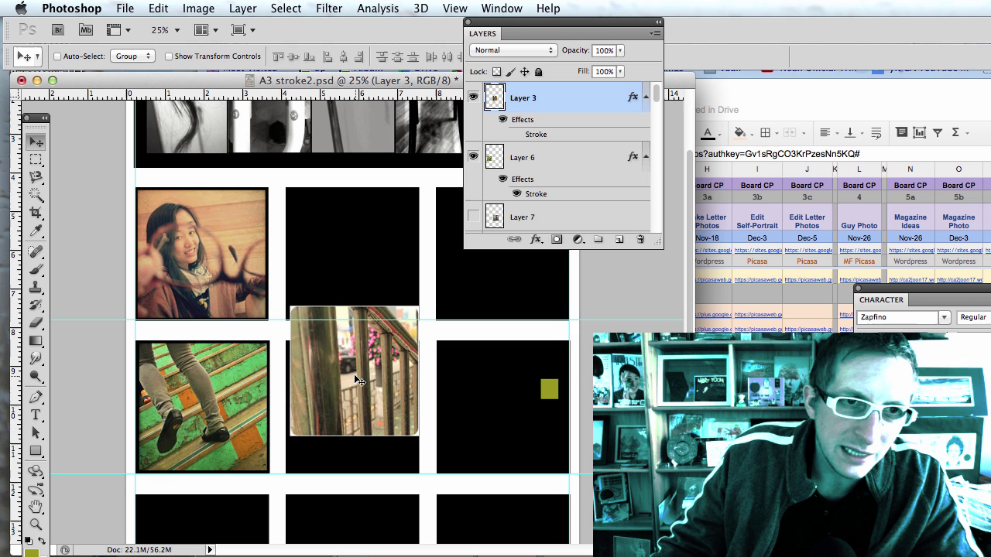
pyautogui.moveTo(356, 379); pyautogui.dragTo(352, 284)
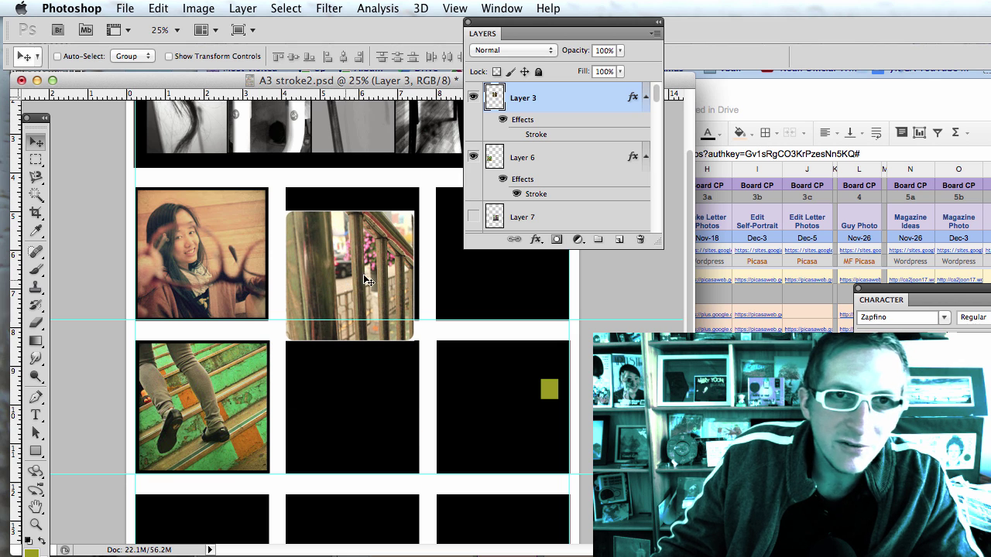
pyautogui.rightClick(365, 262)
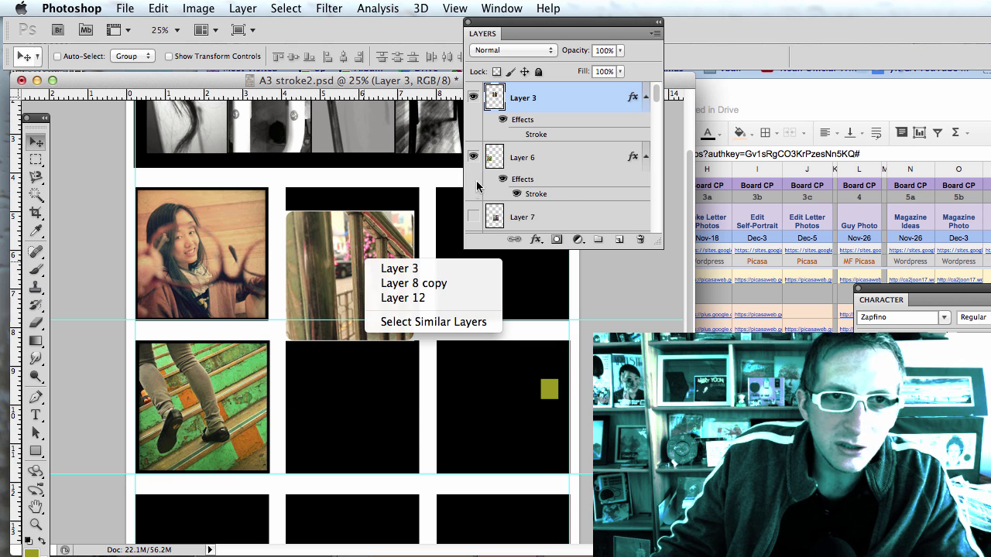
pyautogui.rightClick(538, 101)
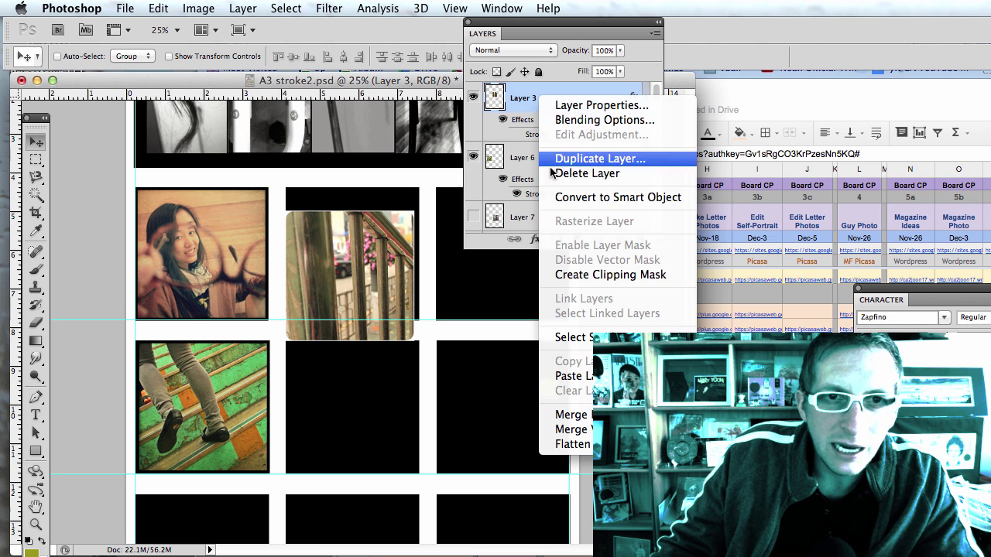
pyautogui.click(563, 376)
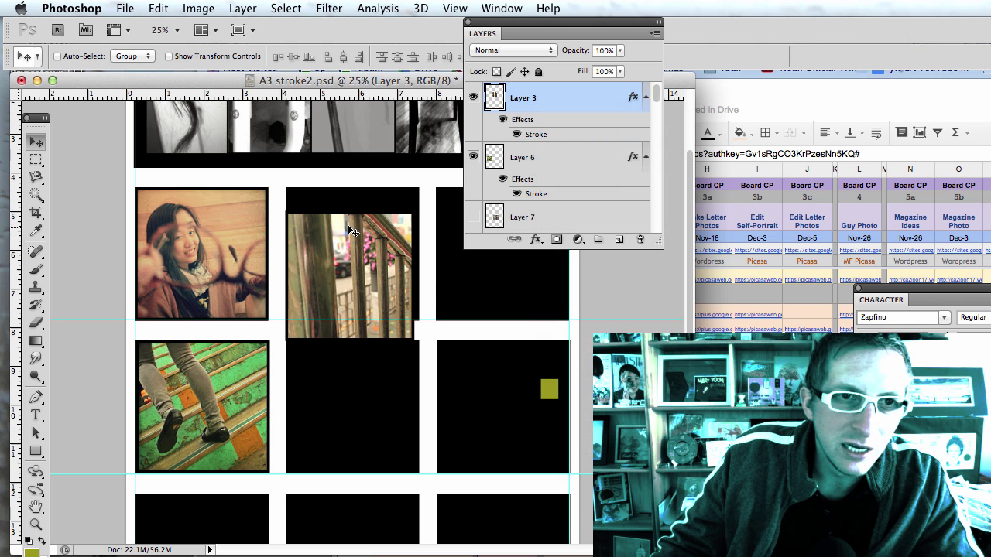
# Step: Place the Layer 3 railing photo on the middle row's centre square and scale it with Free Transform to fill the square
pyautogui.moveTo(319, 245); pyautogui.dragTo(326, 380)
pyautogui.press('super+t')
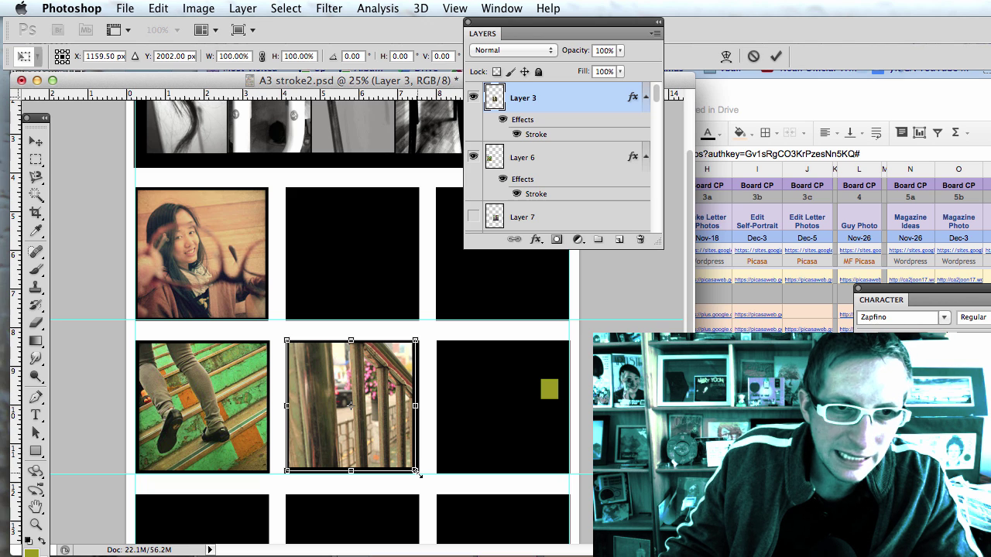
pyautogui.moveTo(415, 472); pyautogui.dragTo(420, 475)
pyautogui.press('Return')
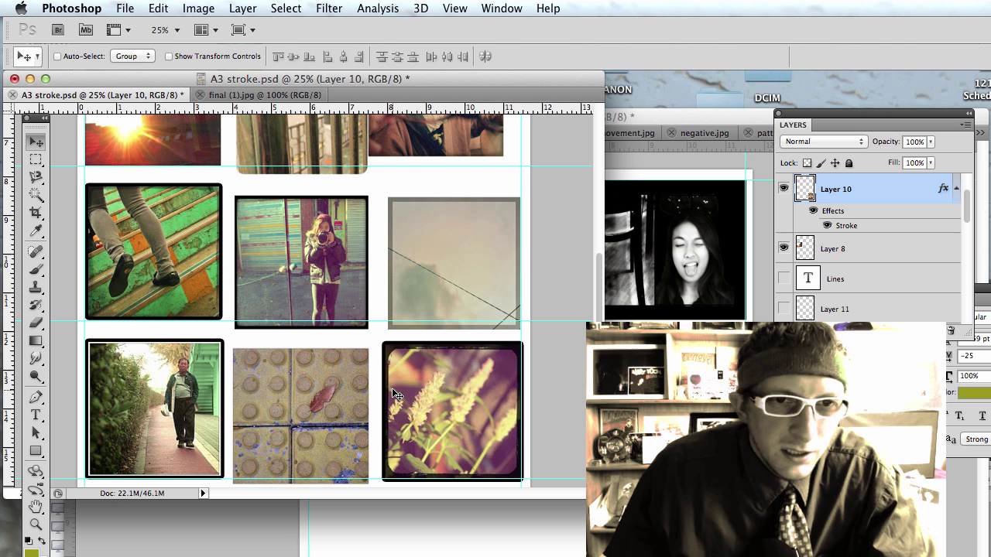
# Step: In A3 stroke.psd, nudge the Layer 10 flower photo left and up to the guide, and enlarge the document window to show the whole grid
pyautogui.hotkey('shift', 'Left')
pyautogui.hotkey('shift', 'Up')
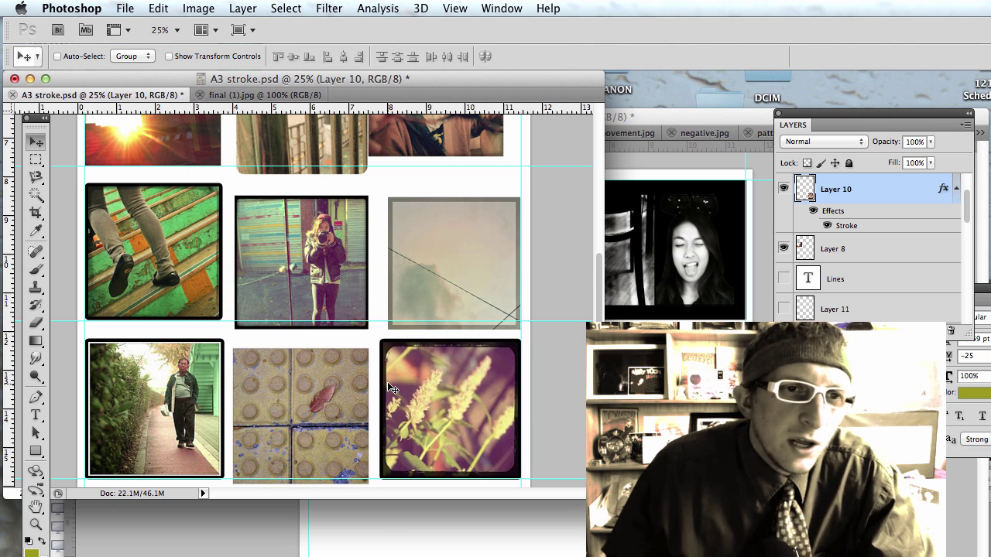
pyautogui.scroll(5, 387, 382)
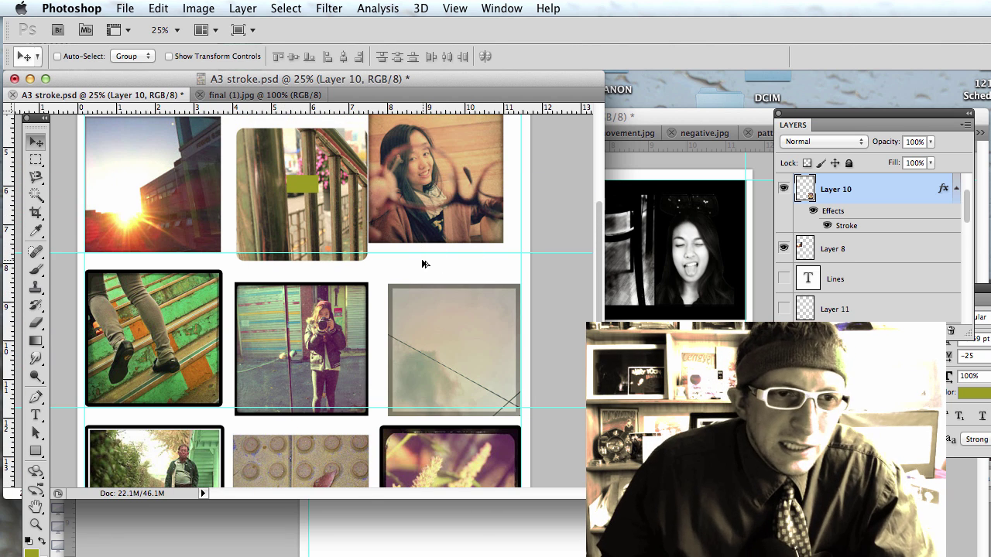
pyautogui.scroll(-2, 422, 264)
pyautogui.scroll(1, 419, 264)
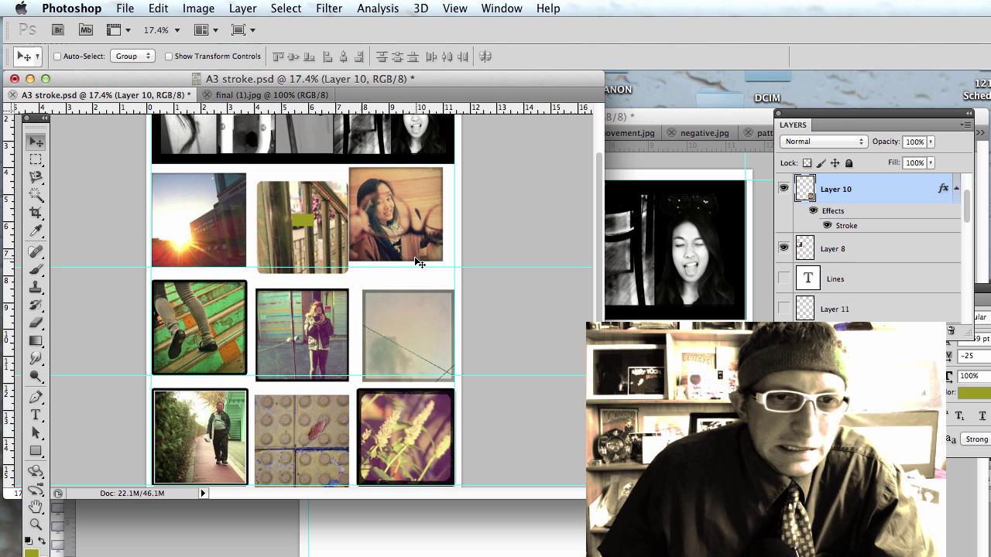
pyautogui.moveTo(599, 493); pyautogui.dragTo(617, 556)
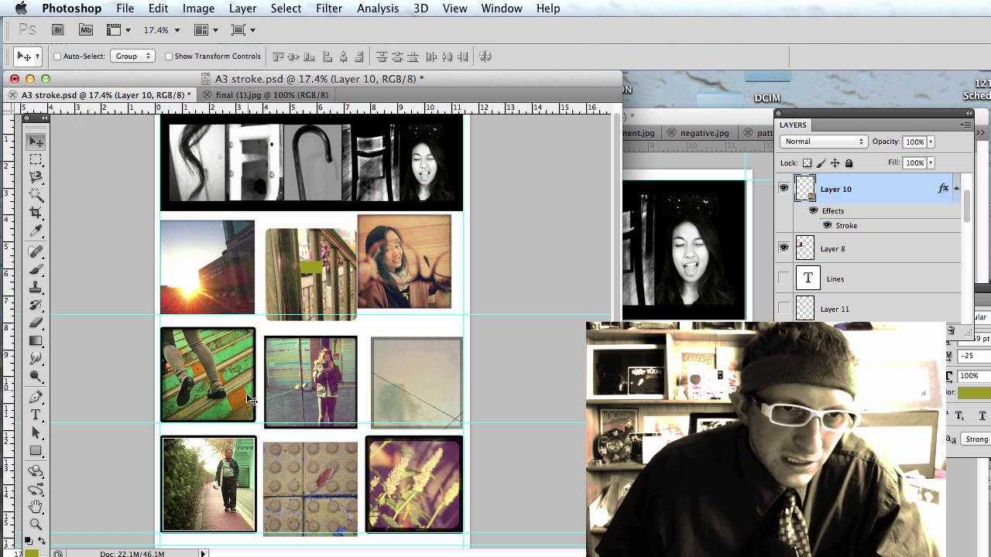
# Step: Move the Layer 5 portrait photo from the top row to the left end of the bottom row
pyautogui.keyDown('super'); pyautogui.click(404, 277); pyautogui.keyUp('super')
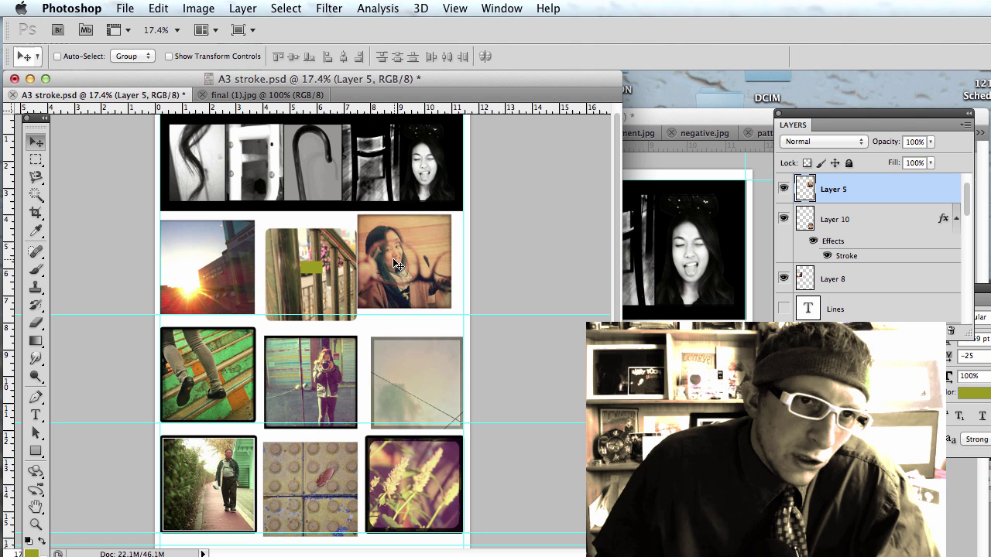
pyautogui.moveTo(404, 254); pyautogui.dragTo(447, 363)
pyautogui.keyDown('super'); pyautogui.click(238, 348); pyautogui.keyUp('super')
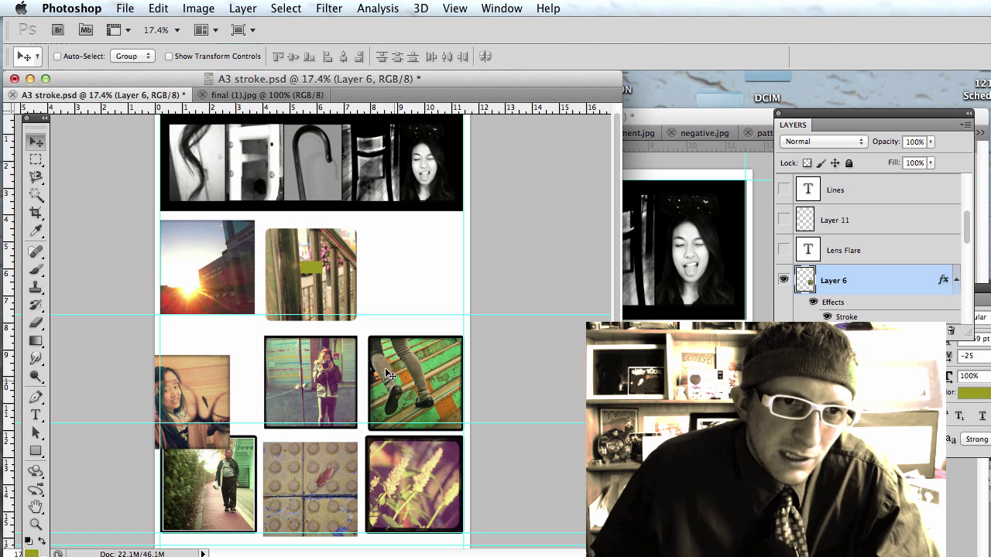
pyautogui.moveTo(401, 396); pyautogui.dragTo(200, 490)
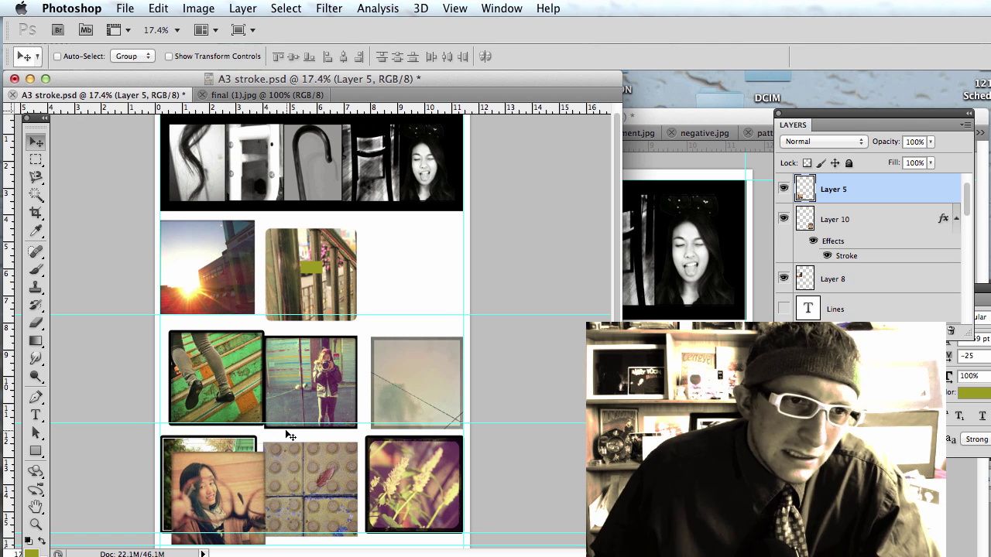
# Step: Rearrange the right column with the pale sky photo in the top row and the Layer 6 stairs photo in the middle row
pyautogui.keyDown('super'); pyautogui.click(199, 385); pyautogui.keyUp('super')
pyautogui.moveTo(199, 384); pyautogui.dragTo(387, 294)
pyautogui.keyDown('super'); pyautogui.click(382, 399); pyautogui.keyUp('super')
pyautogui.keyDown('super'); pyautogui.click(422, 390); pyautogui.keyUp('super')
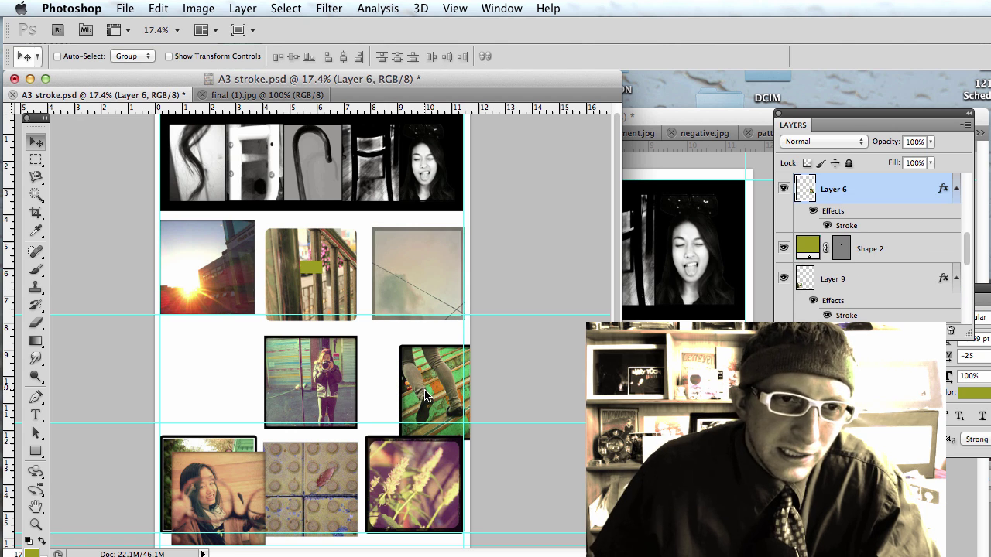
pyautogui.moveTo(423, 389); pyautogui.dragTo(390, 375)
# Step: Move the olive Shape 2 off the railing photo and place the Layer 3 railing photo at the left end of the middle row
pyautogui.keyDown('super'); pyautogui.click(310, 267); pyautogui.keyUp('super')
pyautogui.moveTo(311, 267); pyautogui.dragTo(300, 348)
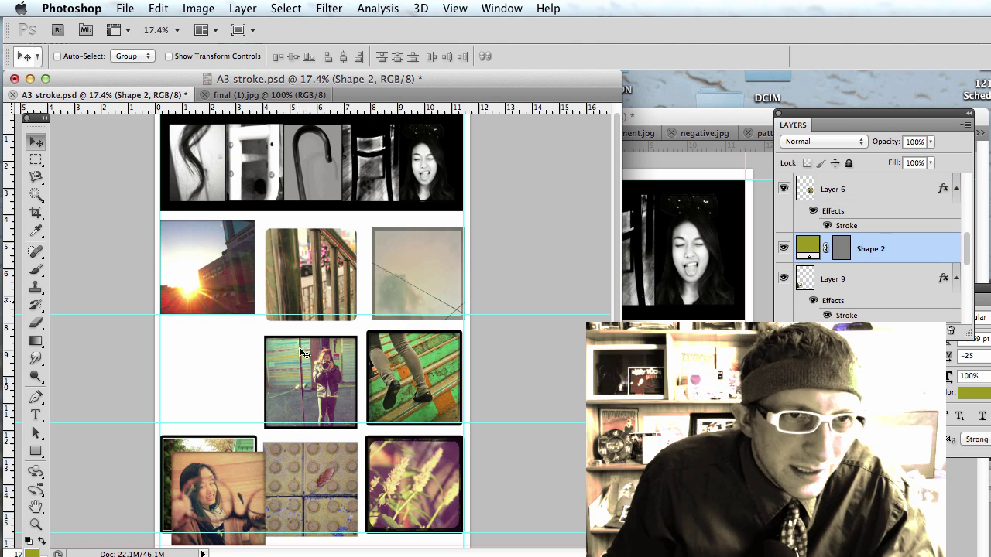
pyautogui.keyDown('super'); pyautogui.click(315, 278); pyautogui.keyUp('super')
pyautogui.moveTo(315, 278); pyautogui.dragTo(224, 374)
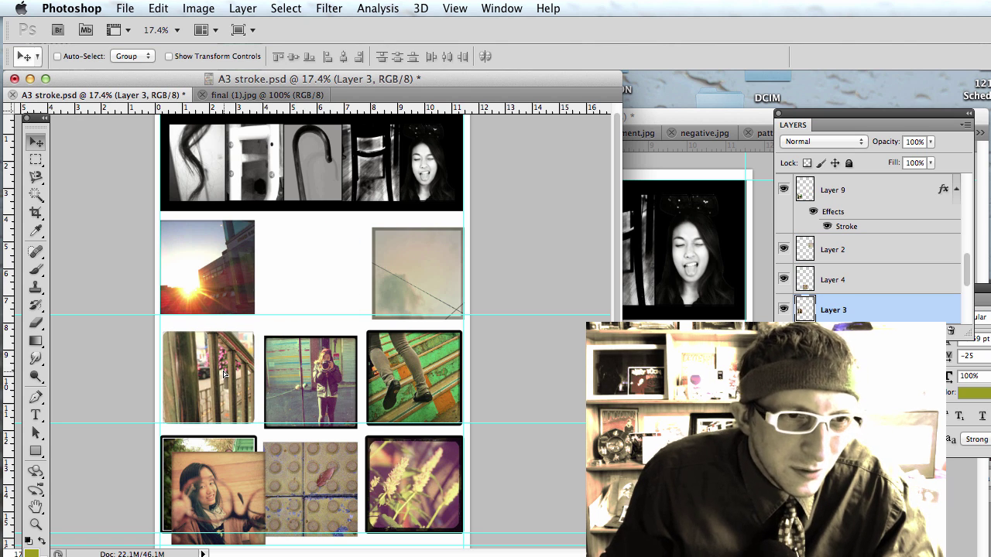
# Step: Move the Layer 5 portrait to the top row's centre and swap the Layer 10 flower and Layer 9 walking-man photos in the bottom row
pyautogui.keyDown('super'); pyautogui.click(241, 505); pyautogui.keyUp('super')
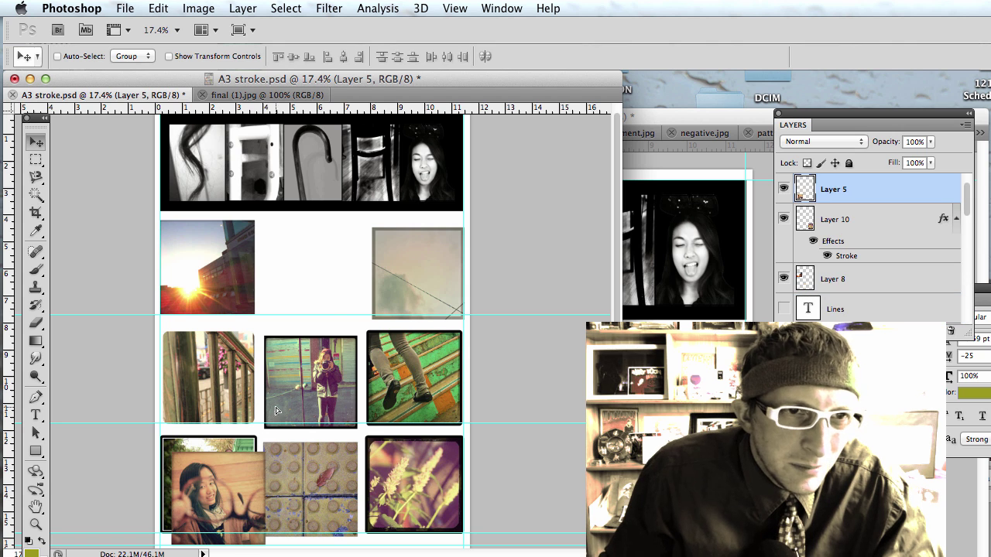
pyautogui.moveTo(277, 410); pyautogui.dragTo(319, 280)
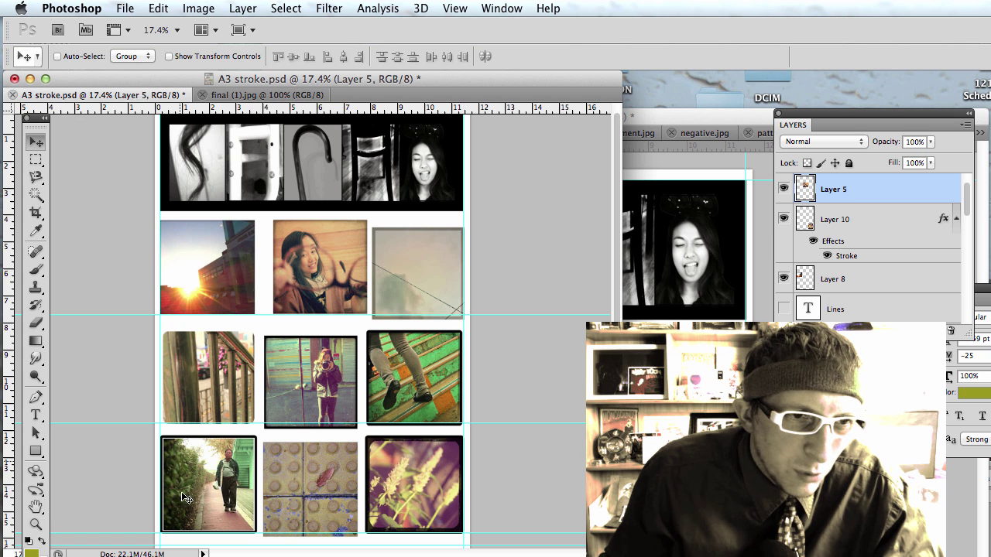
pyautogui.moveTo(382, 486); pyautogui.dragTo(233, 440)
pyautogui.moveTo(207, 486); pyautogui.dragTo(395, 492)
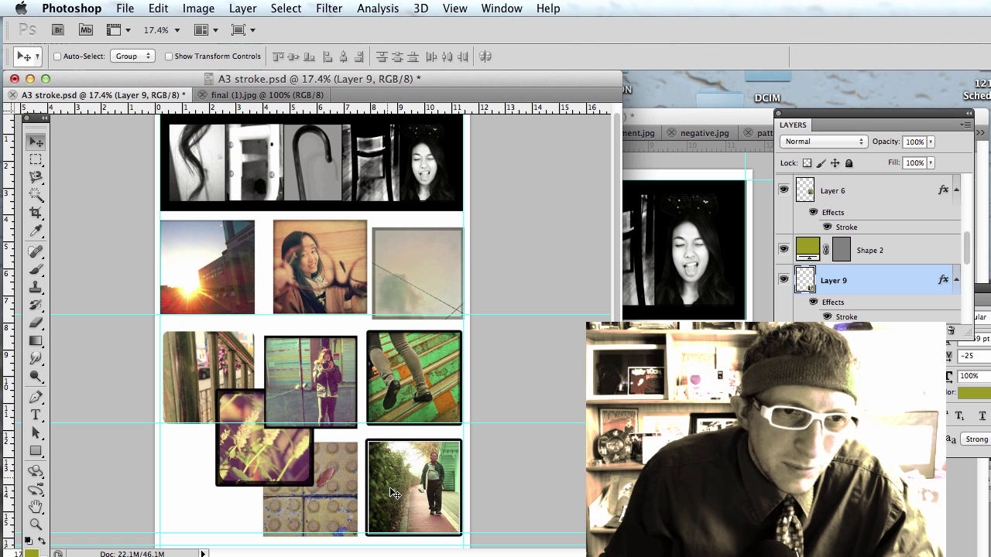
pyautogui.moveTo(282, 441); pyautogui.dragTo(232, 491)
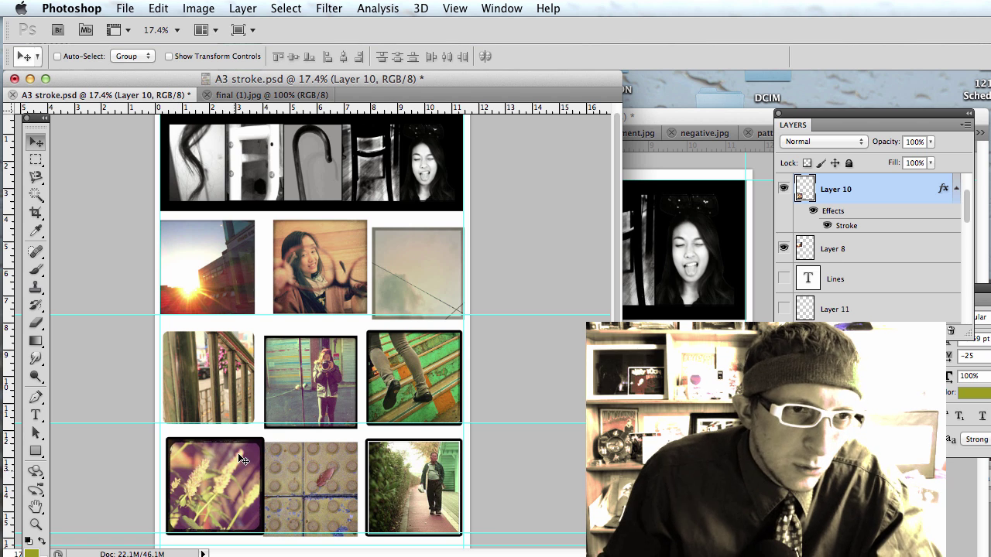
pyautogui.moveTo(219, 477); pyautogui.dragTo(213, 476)
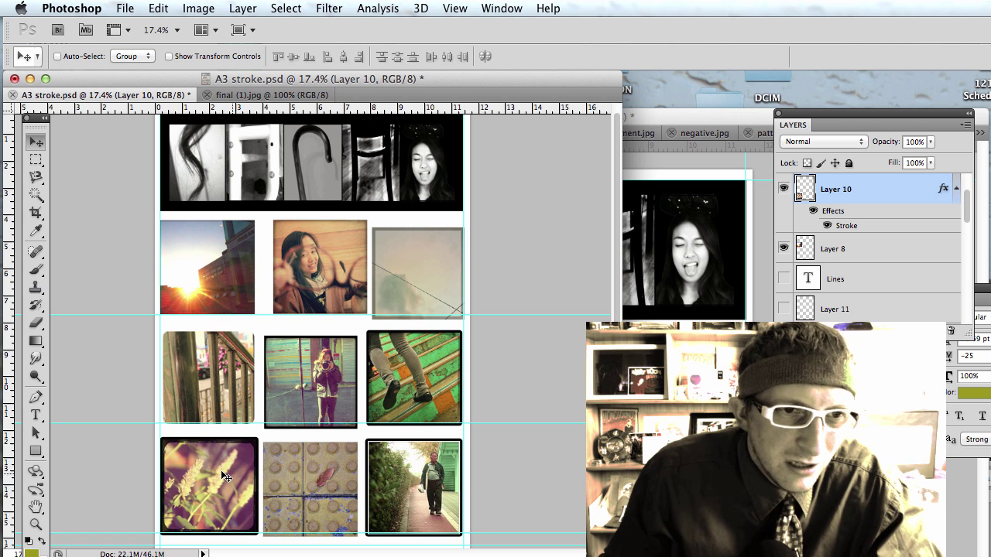
# Step: Shift the Layer 4 tile photo slightly up into line with its neighbours in the bottom row
pyautogui.keyDown('super'); pyautogui.click(321, 491); pyautogui.keyUp('super')
pyautogui.moveTo(309, 492); pyautogui.dragTo(307, 491)
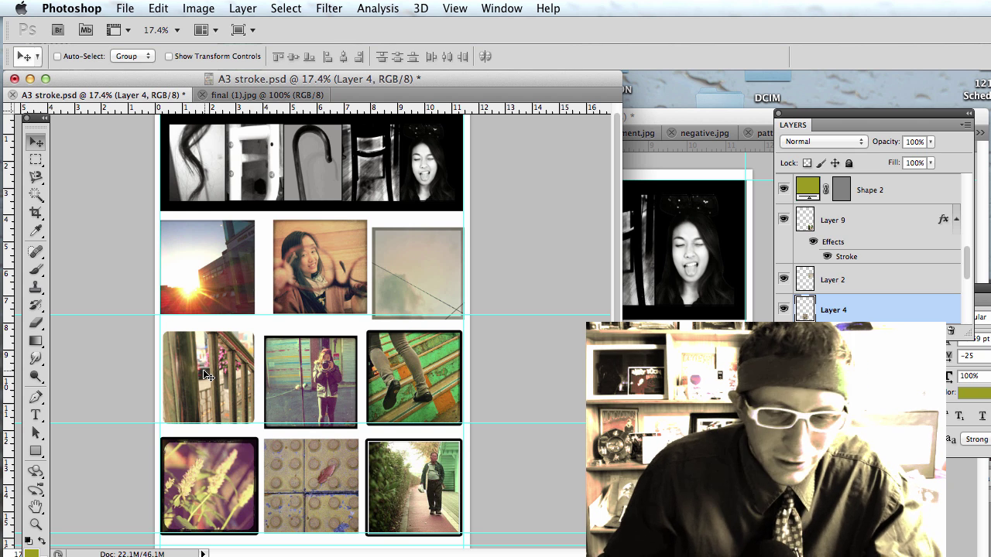
pyautogui.hotkey('ctrl', 't')
pyautogui.press('Return')
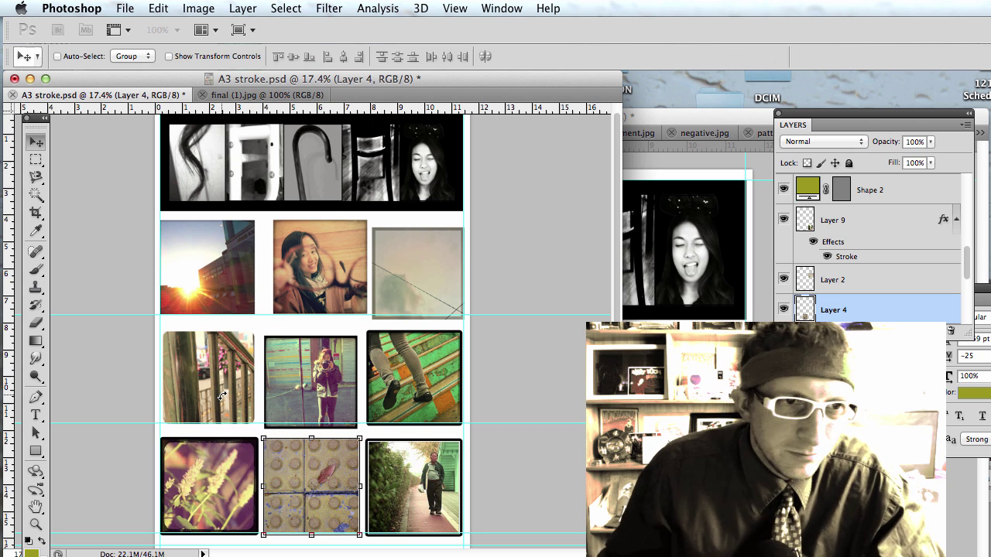
# Step: Try flipping the Layer 3 railing photo horizontally, and restore its original direction
pyautogui.hotkey('alt', '[')
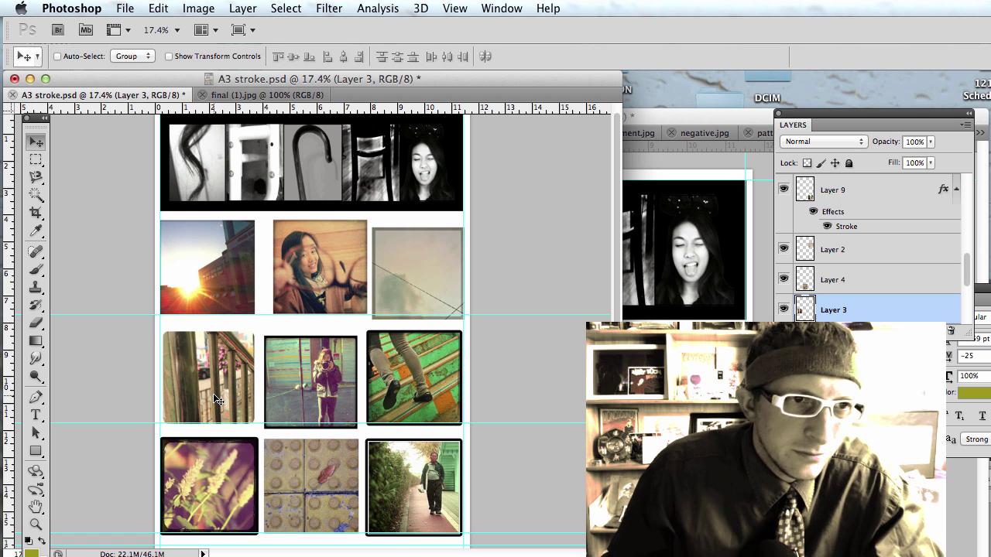
pyautogui.hotkey('ctrl', 't')
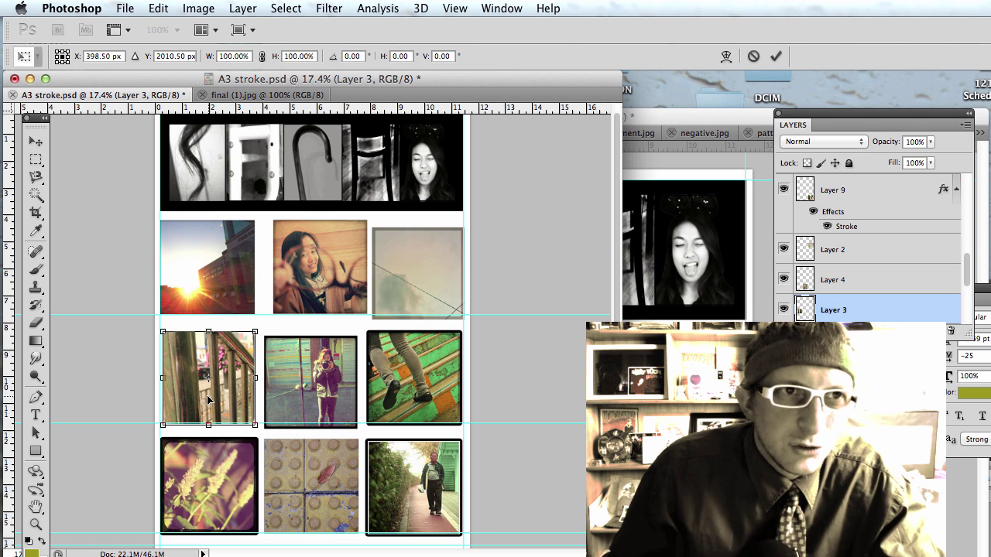
pyautogui.click(200, 13)
pyautogui.moveTo(159, 9)
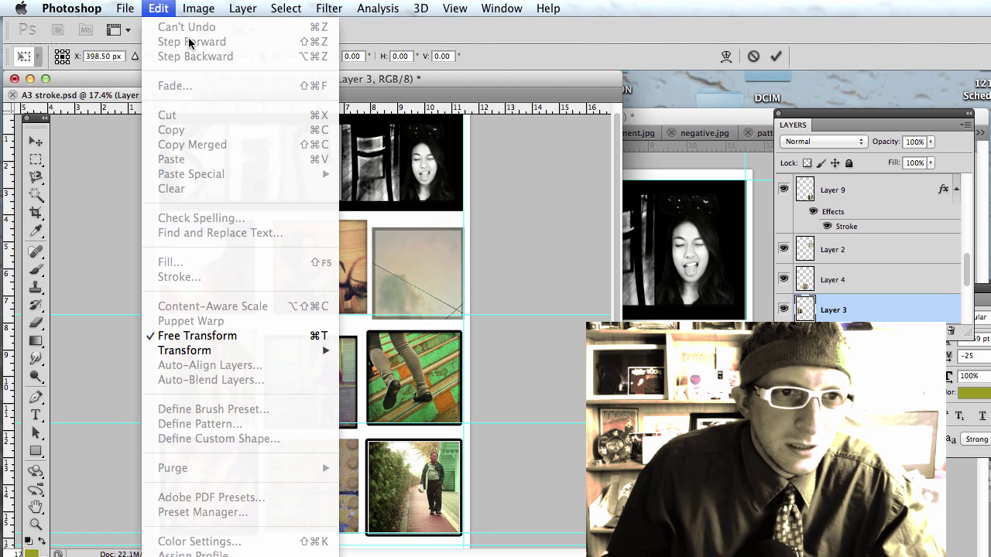
pyautogui.click(473, 349)
pyautogui.press('Return')
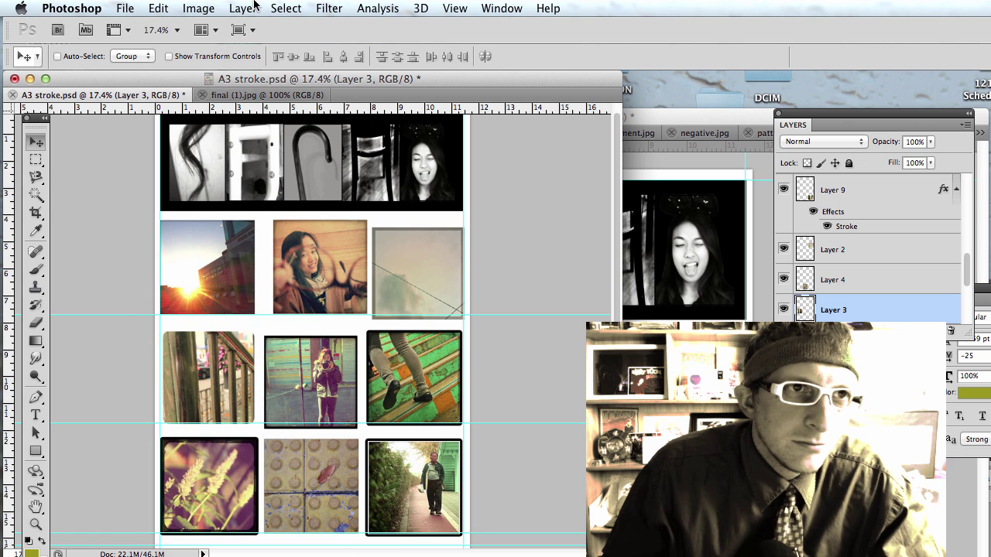
pyautogui.click(160, 8)
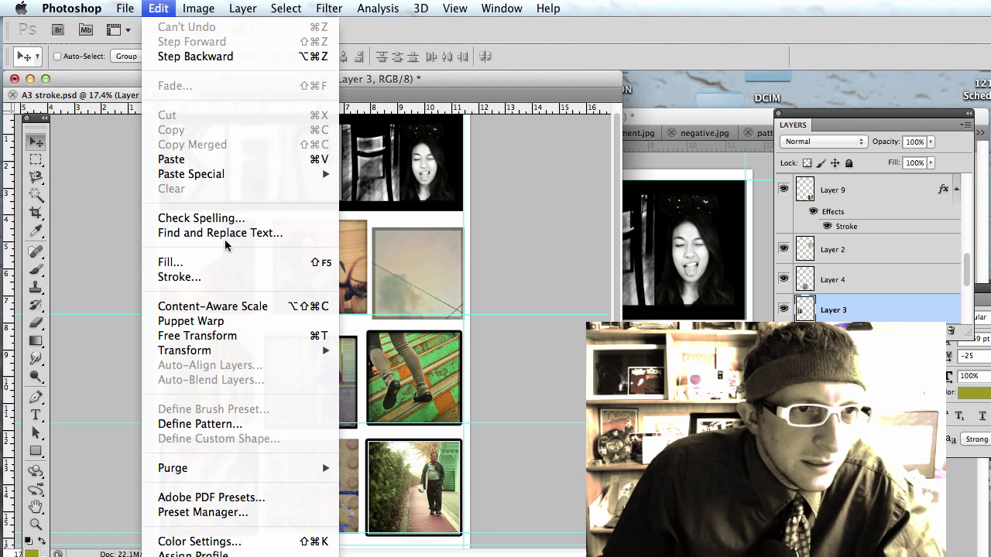
pyautogui.moveTo(223, 352)
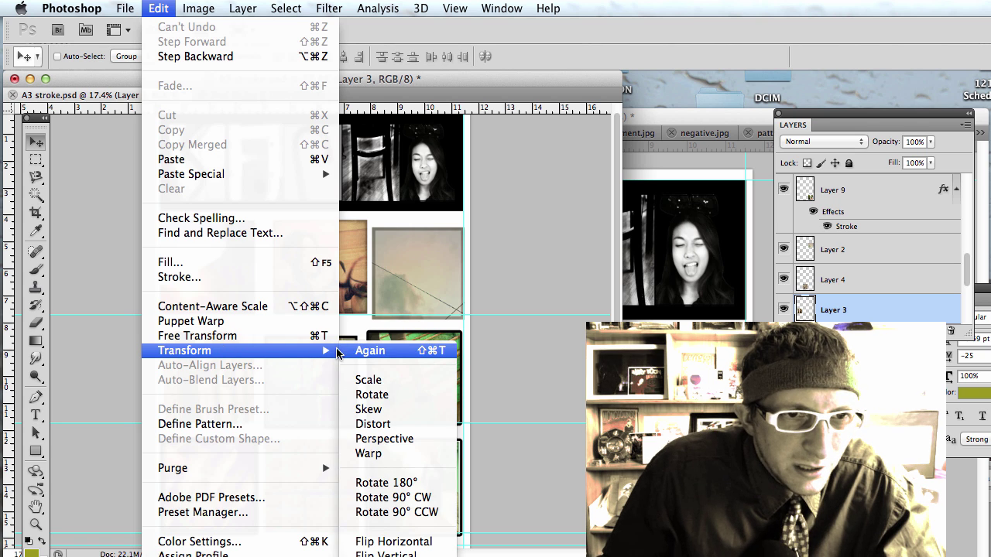
pyautogui.click(424, 542)
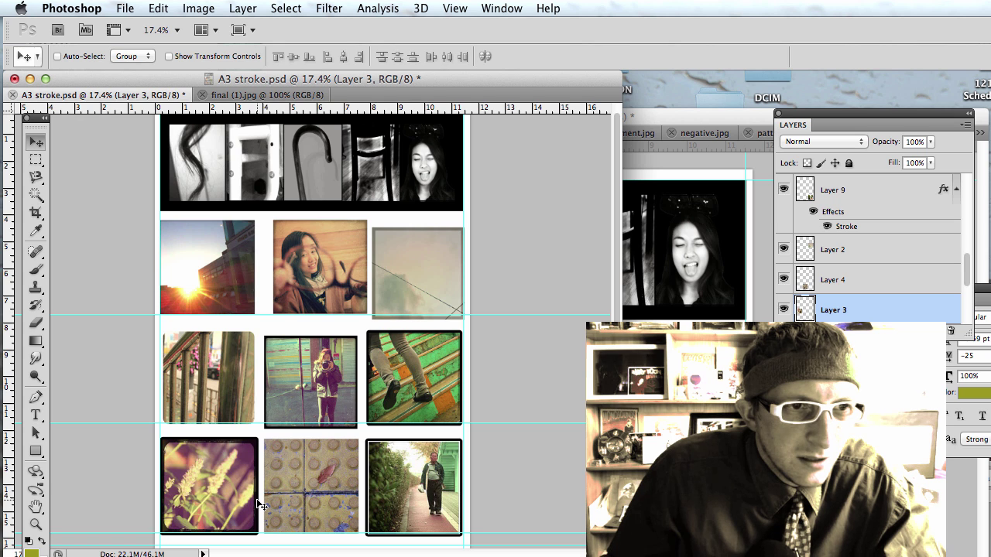
pyautogui.press('super+shift+t')
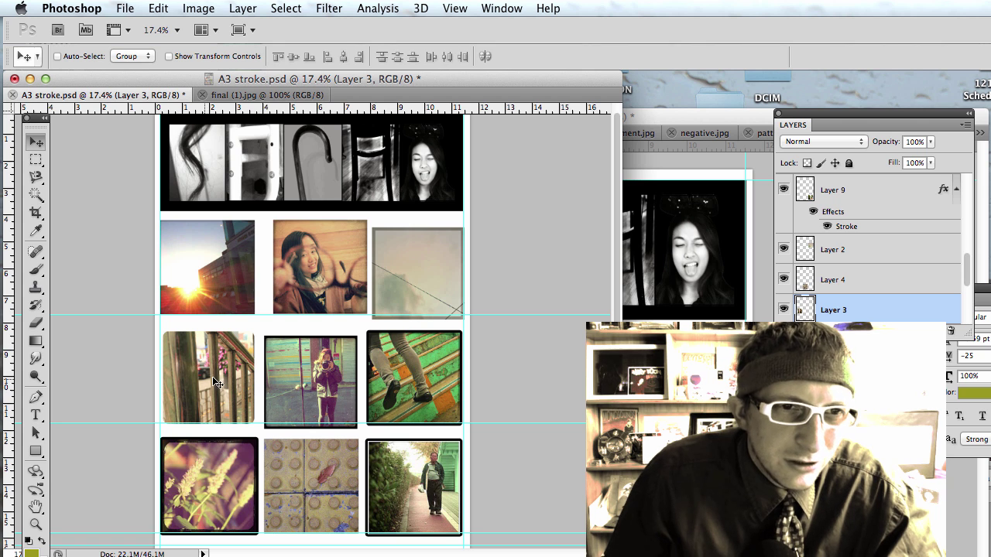
# Step: Align the centre column by moving the Layer 7 girl photo up and right and the Layer 5 portrait left
pyautogui.keyDown('super'); pyautogui.click(303, 387); pyautogui.keyUp('super')
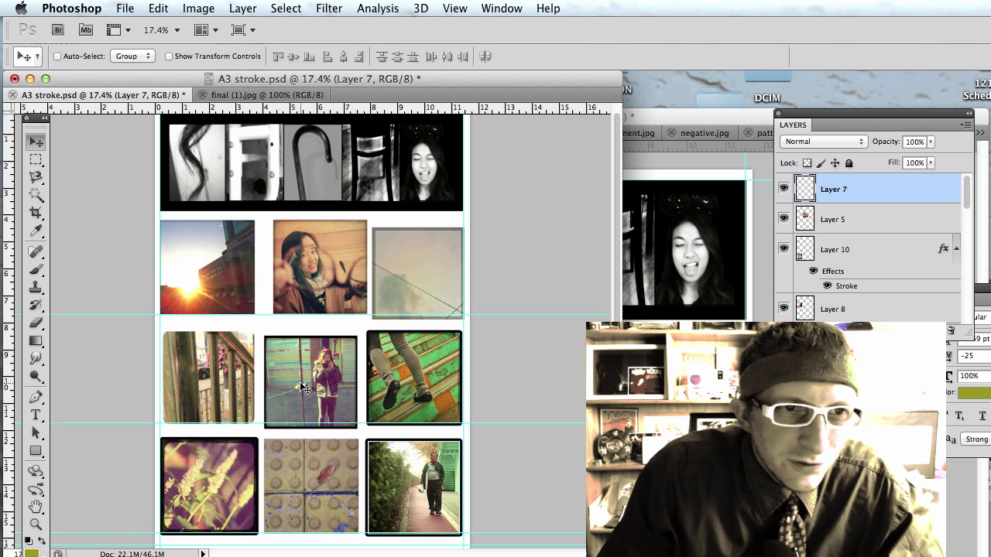
pyautogui.moveTo(303, 387); pyautogui.dragTo(300, 381)
pyautogui.hotkey('shift', 'Right')
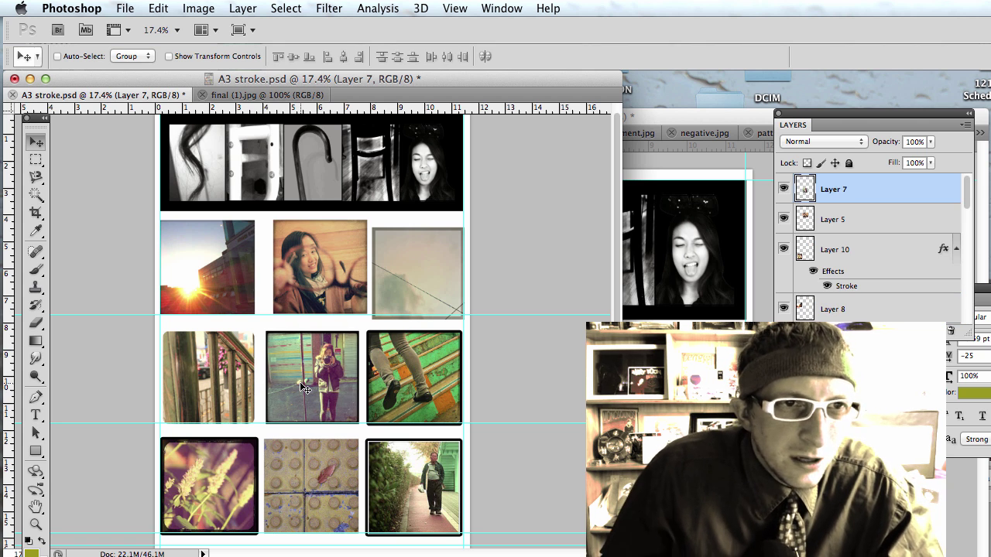
pyautogui.keyDown('super'); pyautogui.click(305, 266); pyautogui.keyUp('super')
pyautogui.hotkey('shift', 'Left')
pyautogui.hotkey('shift', 'Left')
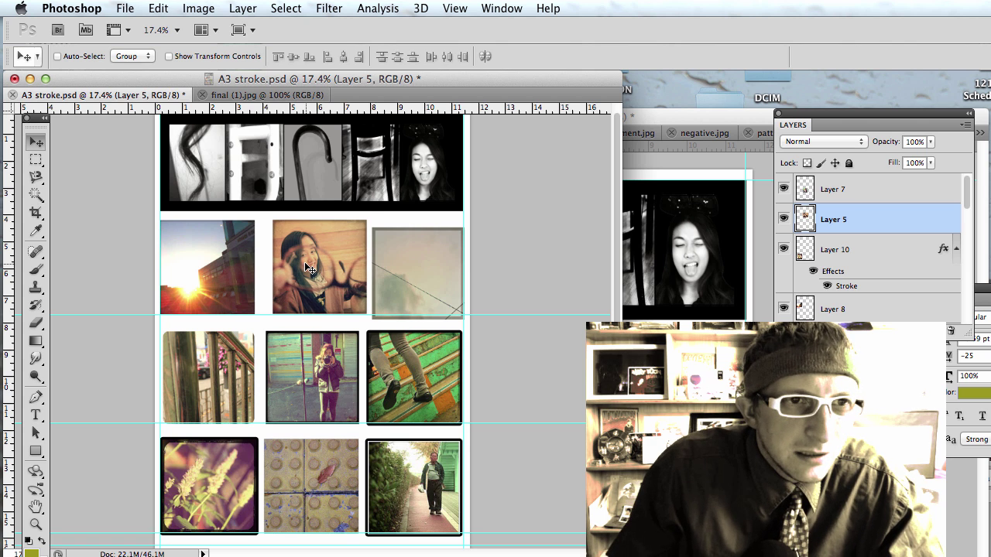
# Step: Nudge the Layer 2 sky photo up and slightly left into line with the top row
pyautogui.keyDown('super'); pyautogui.click(419, 285); pyautogui.keyUp('super')
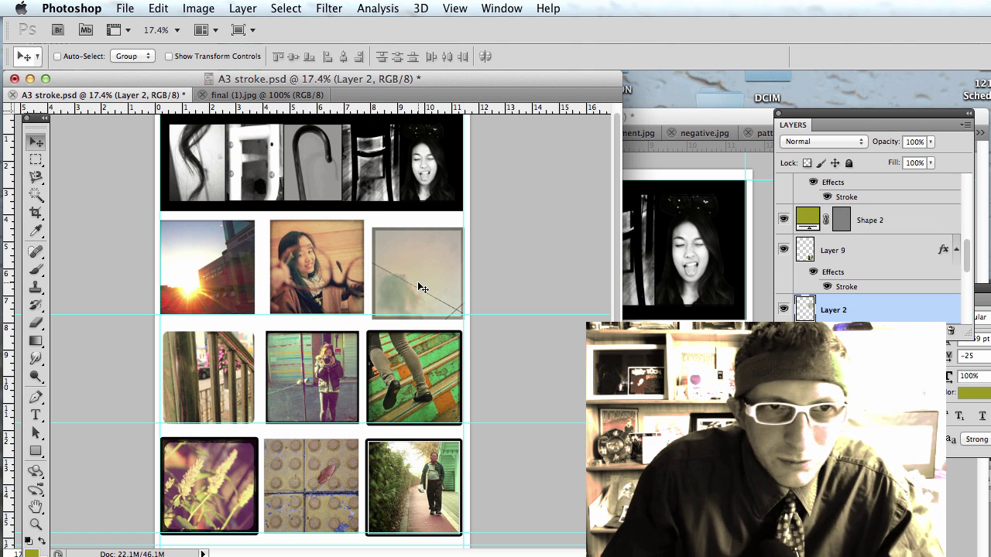
pyautogui.hotkey('shift', 'Up')
pyautogui.hotkey('shift', 'Up')
pyautogui.hotkey('shift', 'Up')
pyautogui.hotkey('shift', 'Up')
pyautogui.hotkey('shift', 'Up')
pyautogui.hotkey('shift', 'Left')
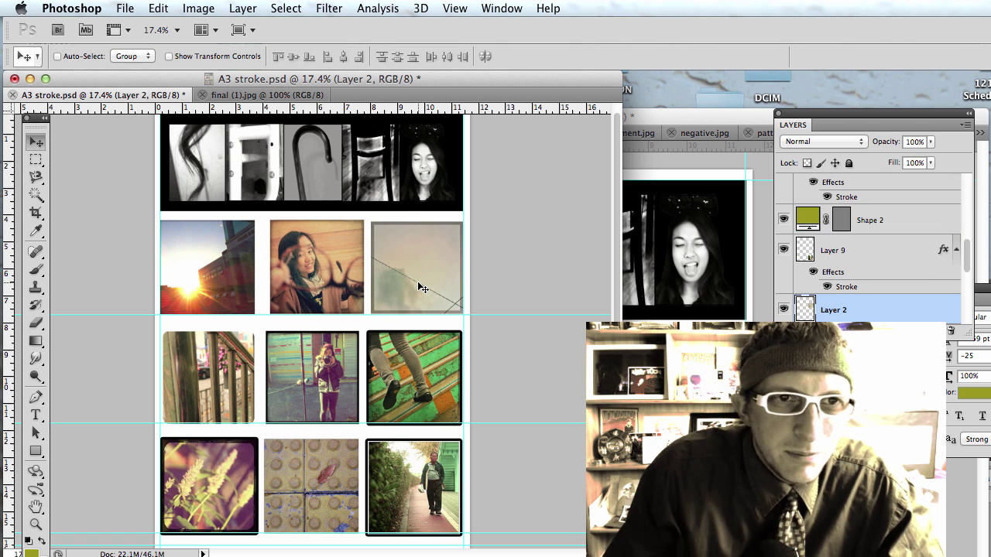
pyautogui.hotkey('shift', 'Up')
pyautogui.hotkey('shift', 'Up')
pyautogui.hotkey('shift', 'Down')
pyautogui.hotkey('shift', 'Down')
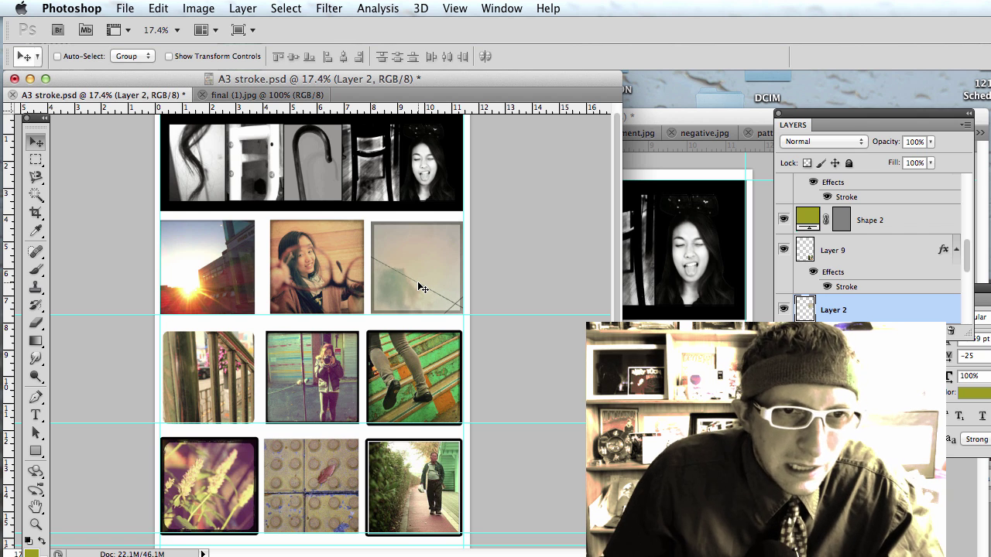
# Step: Nudge the Layer 6 stairs photo up to the middle row's guide and slightly right
pyautogui.keyDown('super'); pyautogui.click(423, 384); pyautogui.keyUp('super')
pyautogui.hotkey('shift', 'Up')
pyautogui.hotkey('shift', 'Up')
pyautogui.hotkey('shift', 'Up')
pyautogui.hotkey('shift', 'Right')
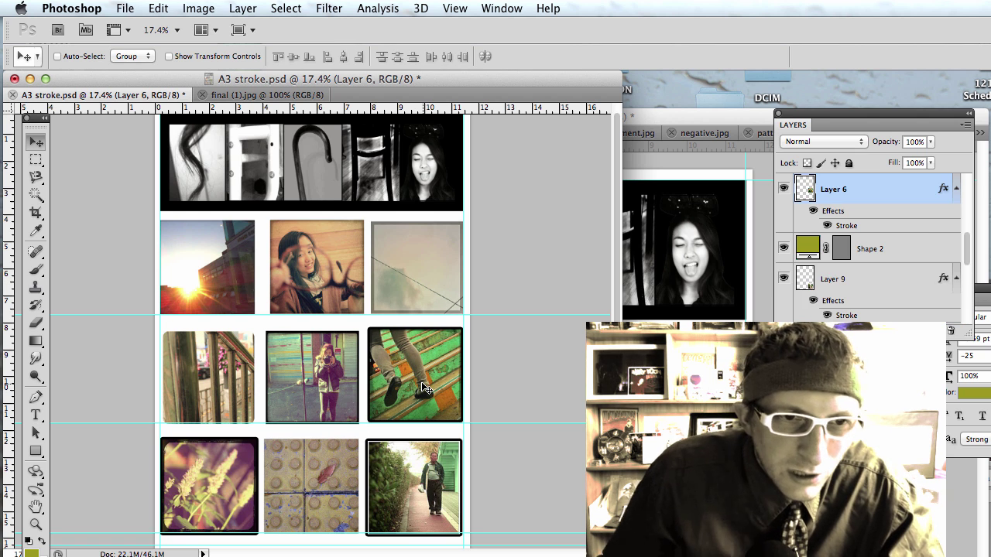
# Step: Nudge the Layer 9 walking-man and Layer 10 flower photos up to sit on the bottom row's guide
pyautogui.keyDown('super'); pyautogui.click(413, 483); pyautogui.keyUp('super')
pyautogui.hotkey('shift', 'Up')
pyautogui.hotkey('shift', 'Up')
pyautogui.hotkey('shift', 'Up')
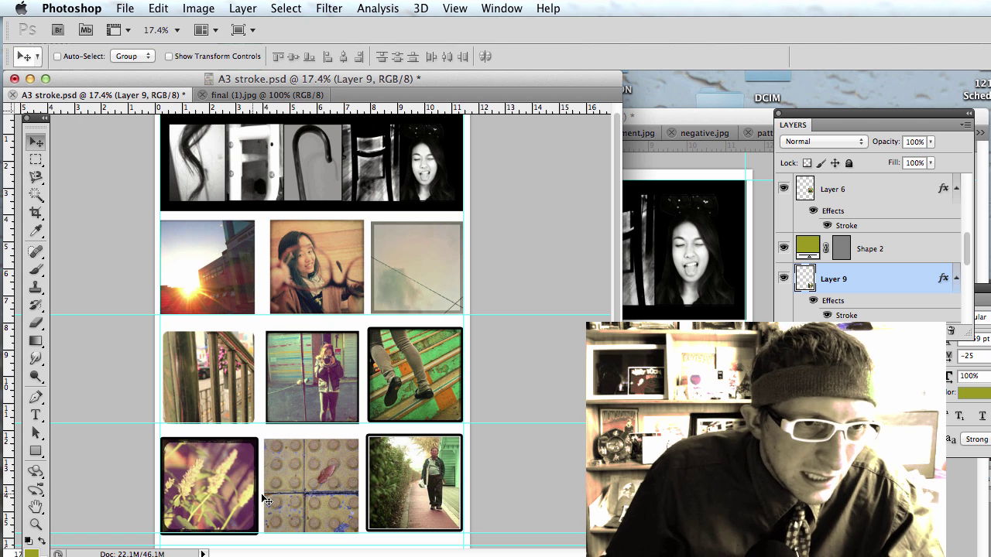
pyautogui.keyDown('super'); pyautogui.click(220, 492); pyautogui.keyUp('super')
pyautogui.hotkey('shift', 'Up')
pyautogui.hotkey('shift', 'Up')
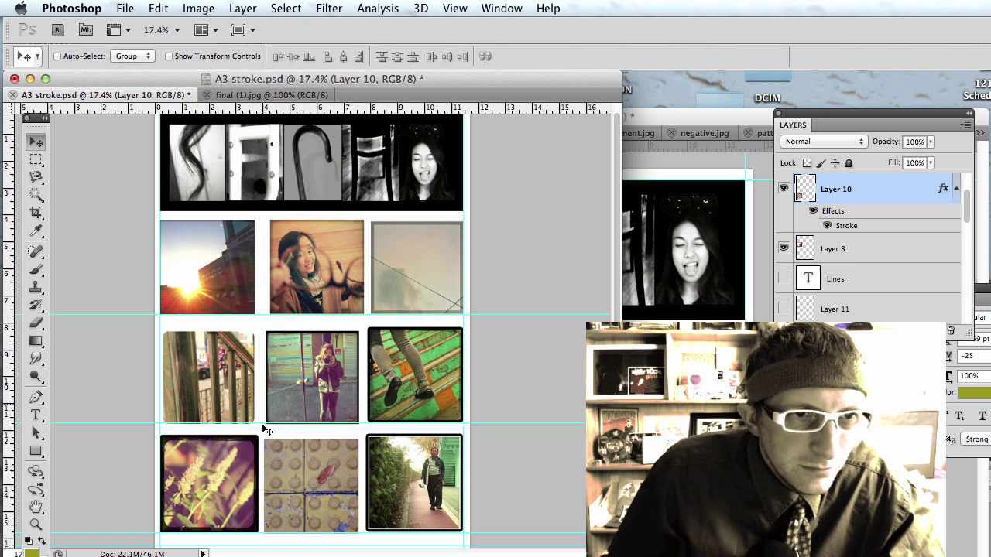
# Step: Fine-tune the horizontal position of the Layer 3 railing photo against the page's left guide
pyautogui.keyDown('super'); pyautogui.click(222, 366); pyautogui.keyUp('super')
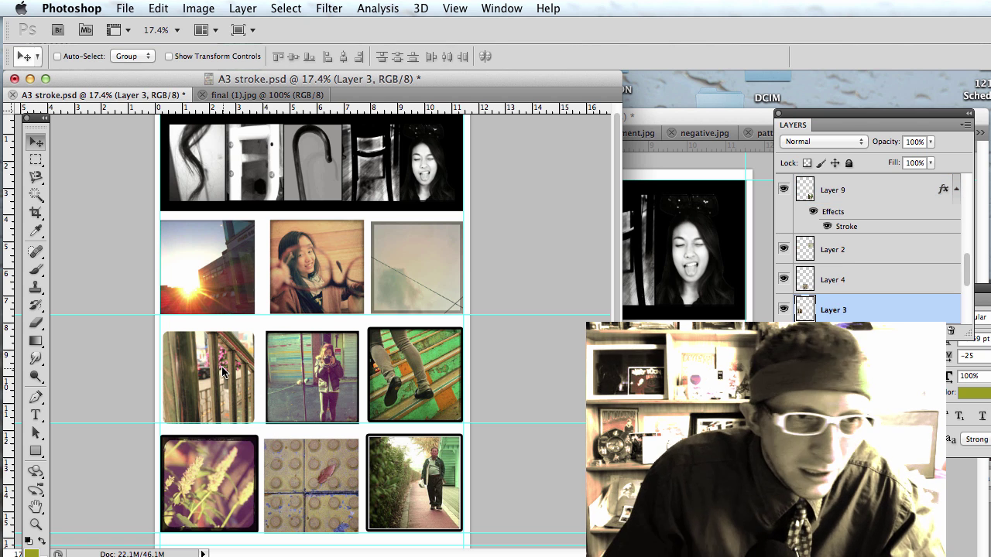
pyautogui.hotkey('shift', 'Left')
pyautogui.hotkey('shift', 'Left')
pyautogui.hotkey('shift', 'Right')
pyautogui.hotkey('shift', 'Right')
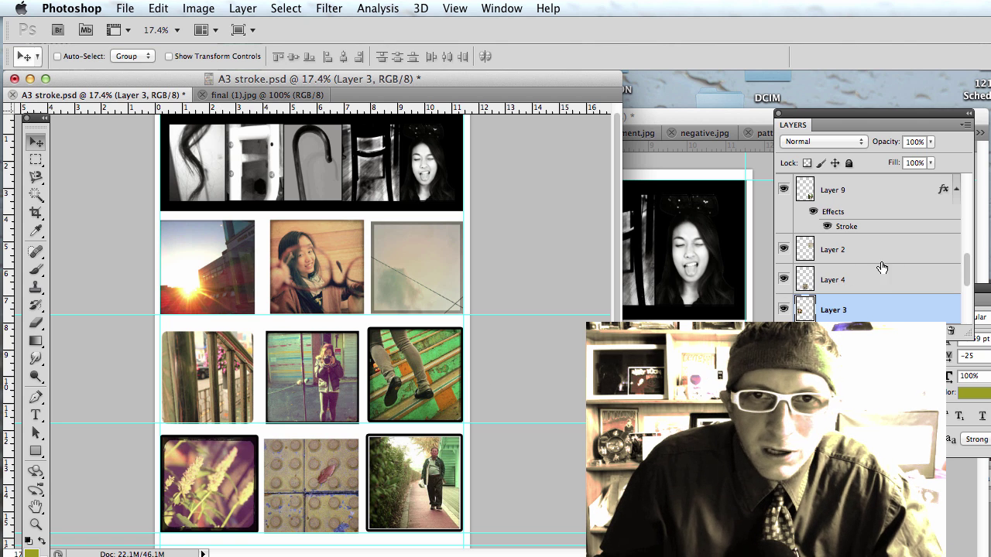
# Step: Copy the black stroke style from the Layer 9 walking-man photo and apply it to the Layer 3 railing photo
pyautogui.click(843, 190)
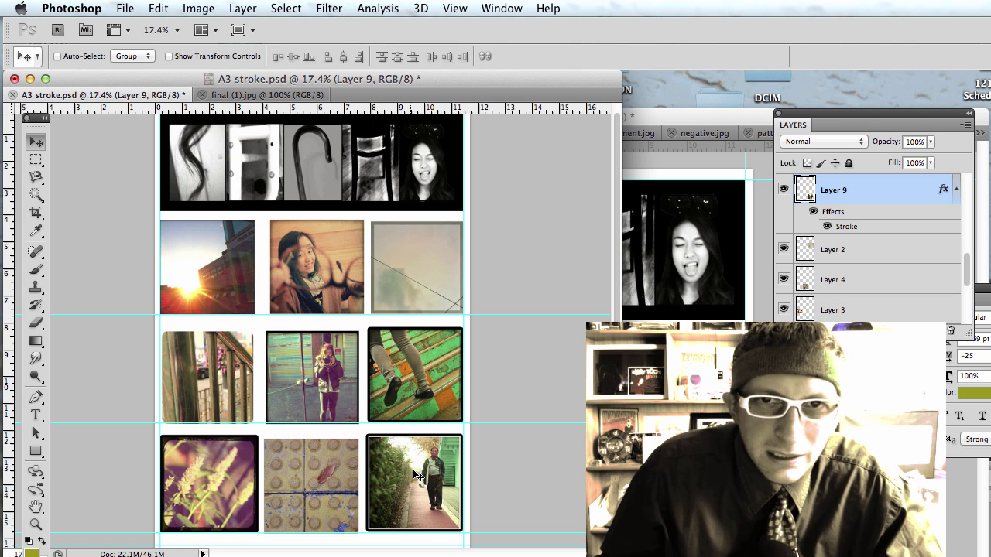
pyautogui.moveTo(829, 115); pyautogui.dragTo(631, 57)
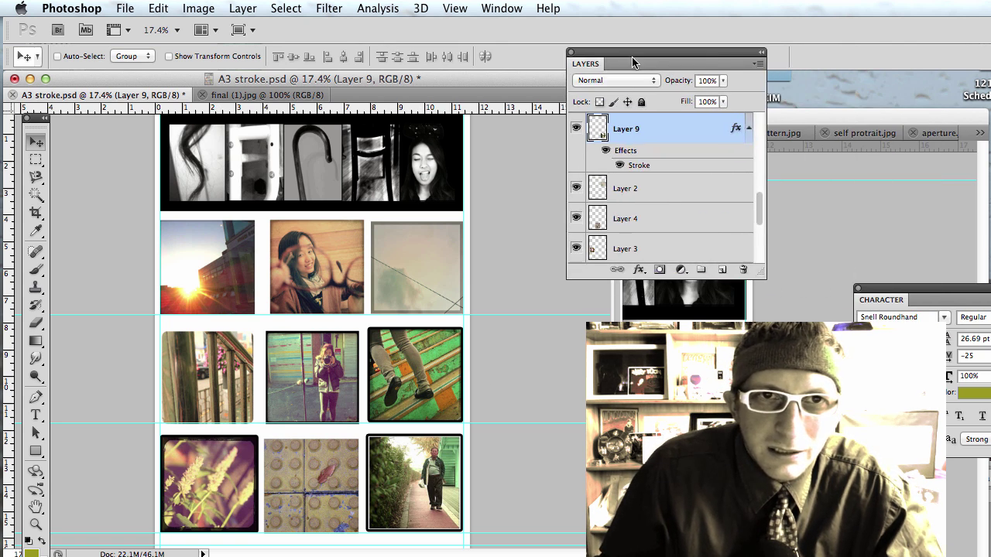
pyautogui.click(576, 130)
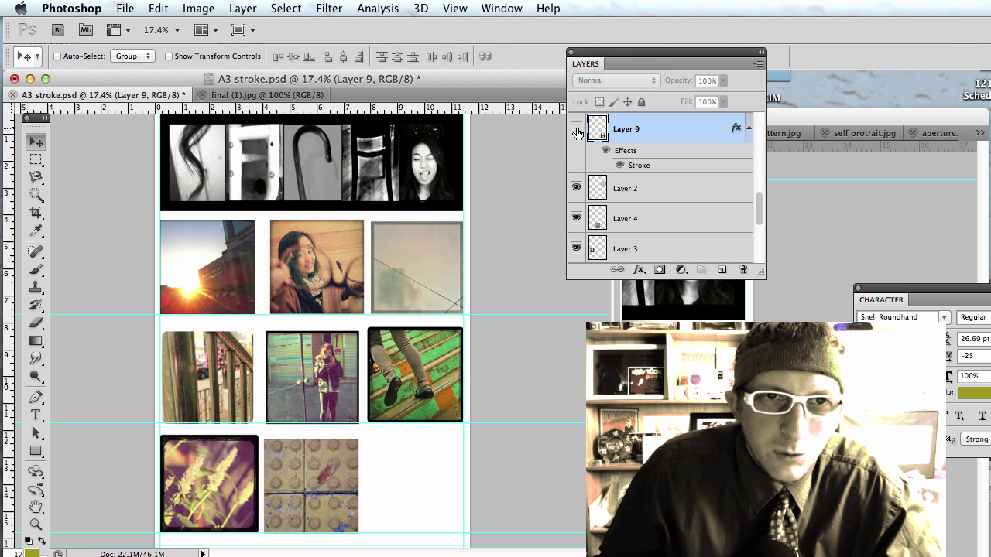
pyautogui.click(576, 129)
pyautogui.rightClick(638, 132)
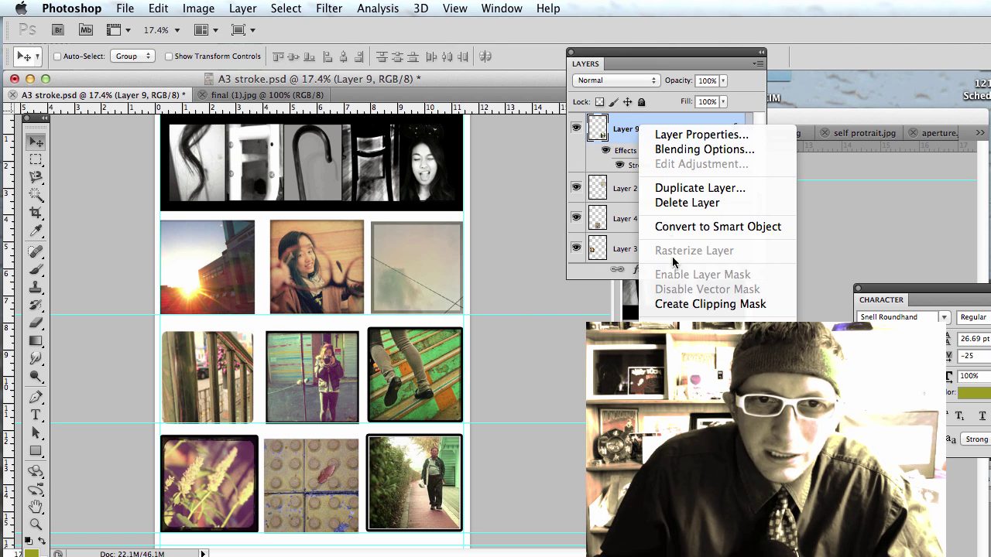
pyautogui.press('Escape')
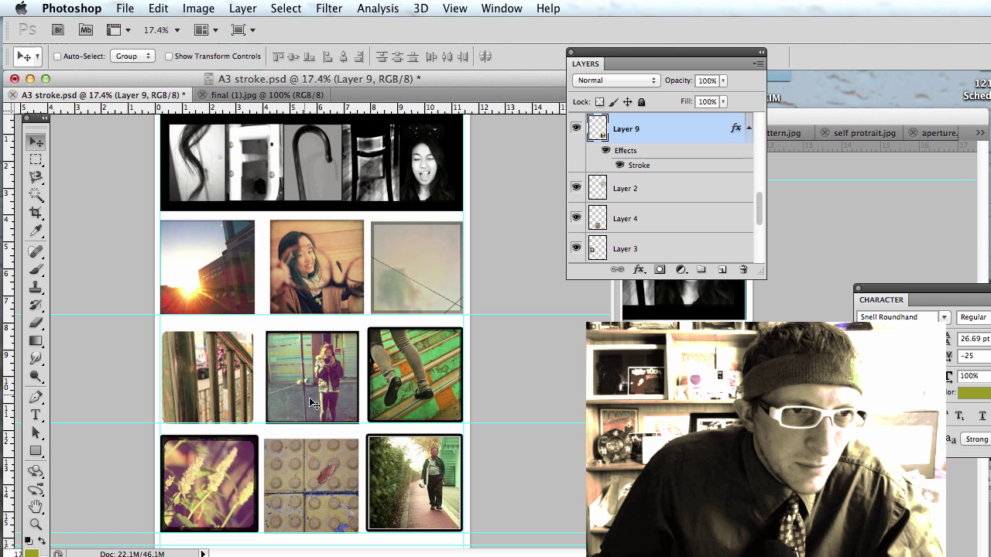
pyautogui.keyDown('ctrl'); pyautogui.click(209, 378); pyautogui.keyUp('ctrl')
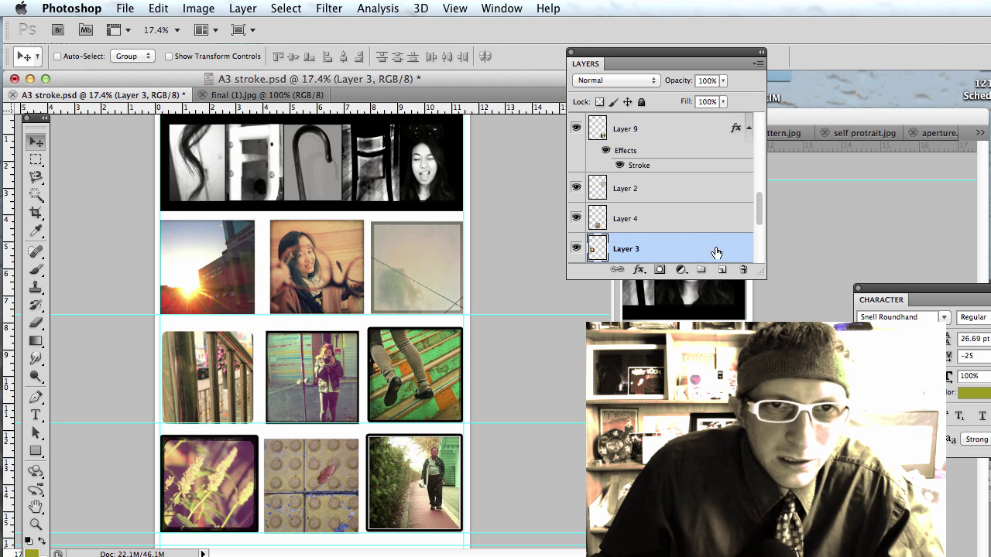
pyautogui.rightClick(691, 246)
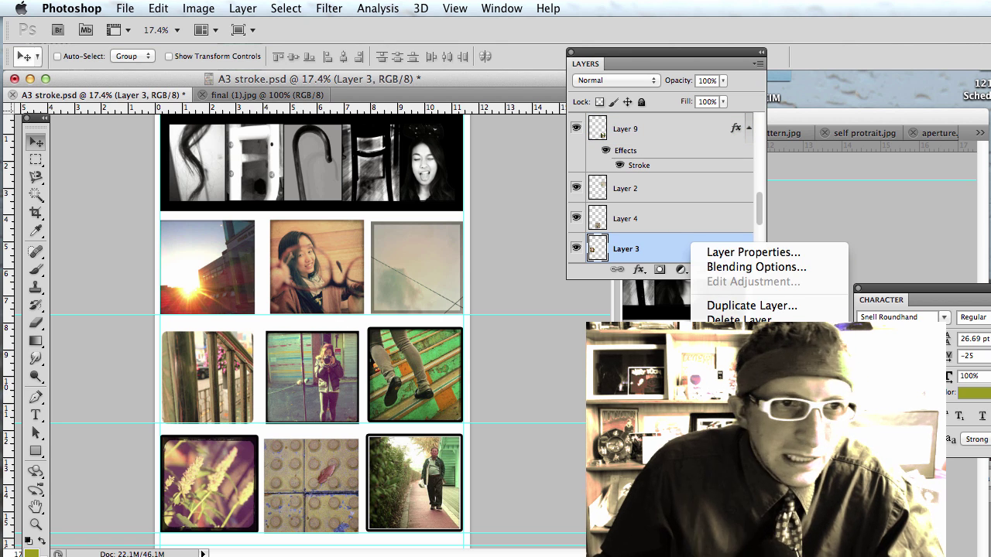
pyautogui.click(743, 495)
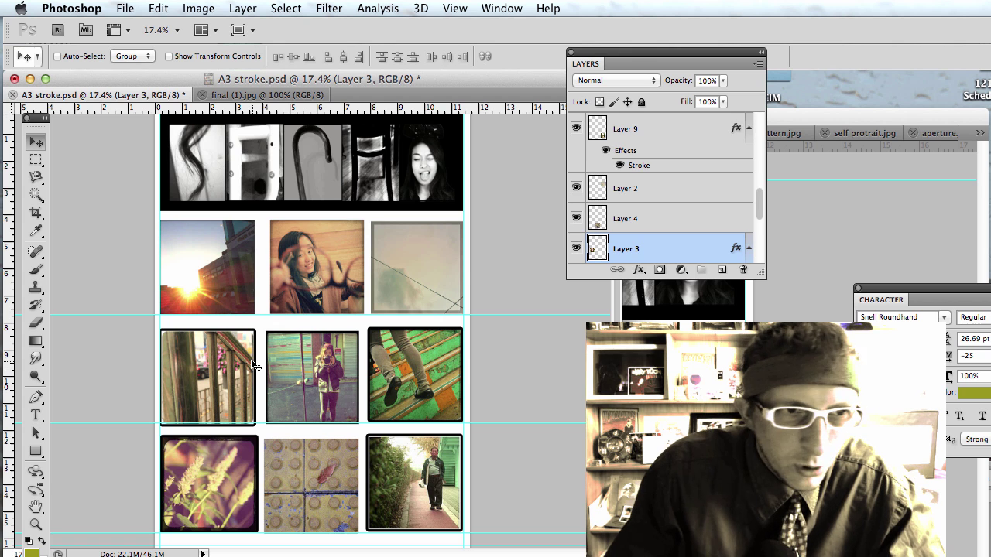
# Step: Nudge the stroked Layer 3 railing photo up to the middle row's guide and slightly right
pyautogui.hotkey('shift', 'Up')
pyautogui.hotkey('shift', 'Up')
pyautogui.hotkey('shift', 'Right')
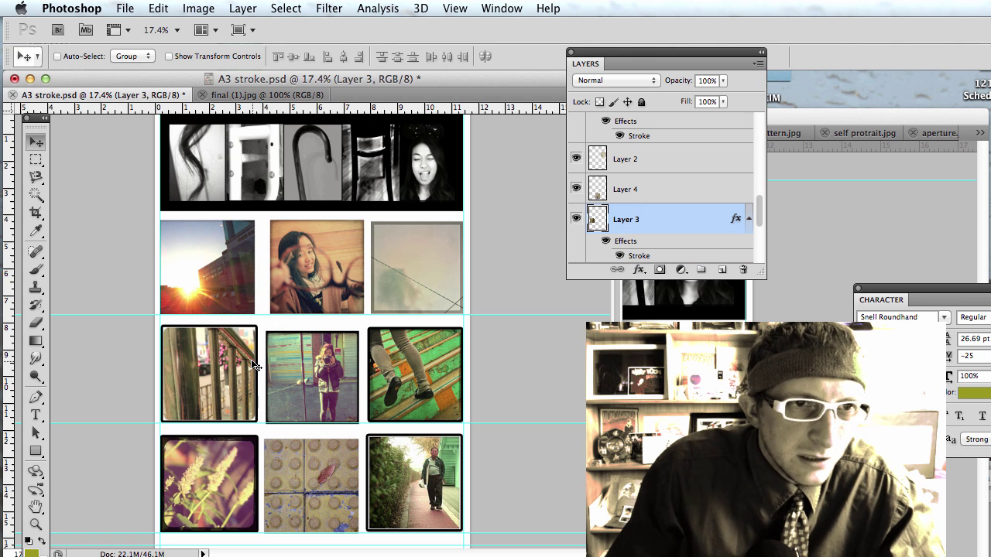
# Step: Scale the Layer 3 railing photo down slightly and add a horizontal guide along the middle row's top edge
pyautogui.press('super+t')
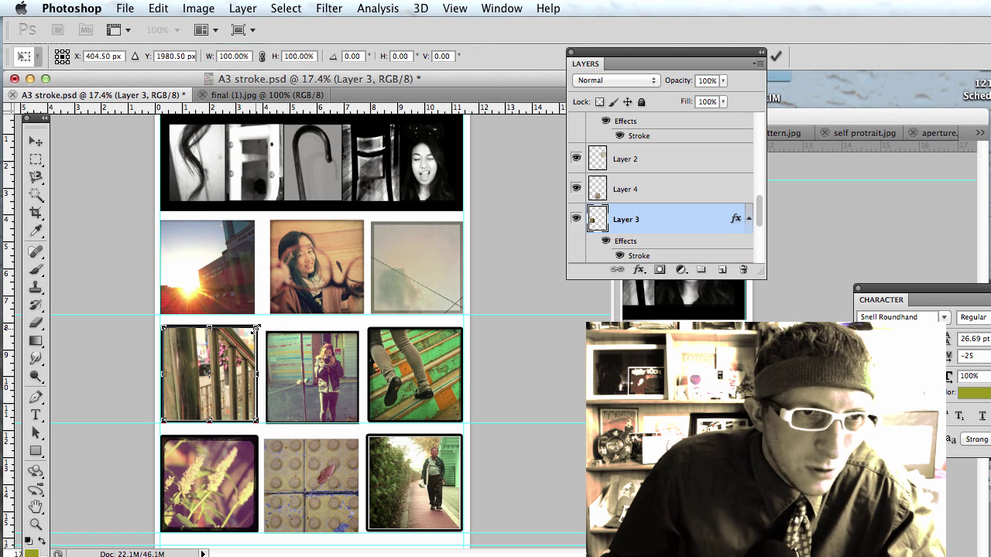
pyautogui.moveTo(256, 329); pyautogui.dragTo(253, 330)
pyautogui.press('Return')
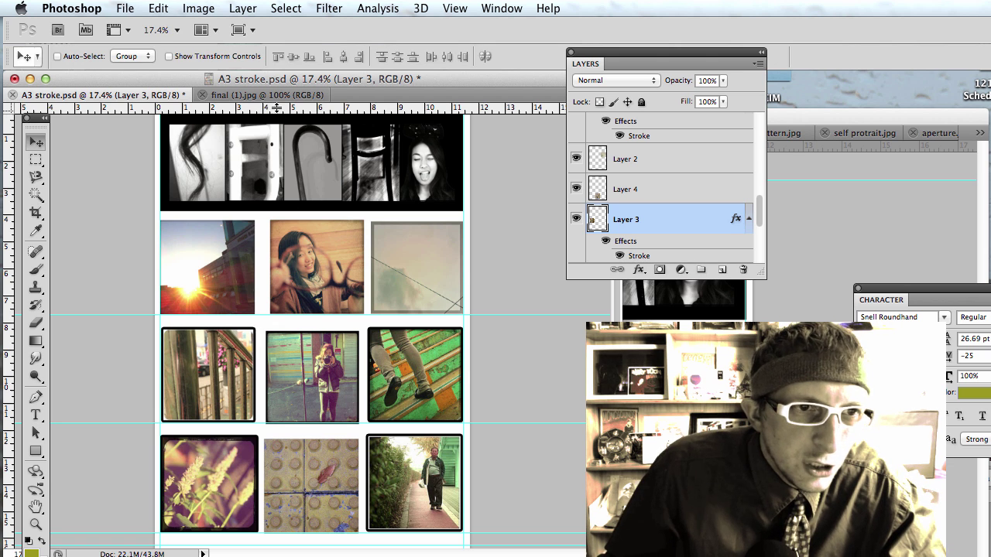
pyautogui.moveTo(277, 107); pyautogui.dragTo(274, 329)
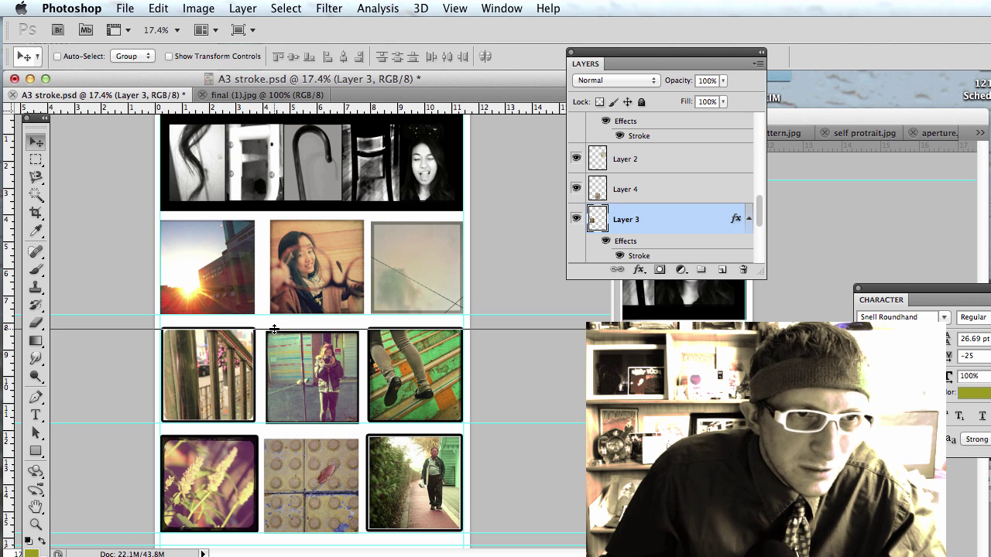
pyautogui.moveTo(274, 325); pyautogui.dragTo(274, 328)
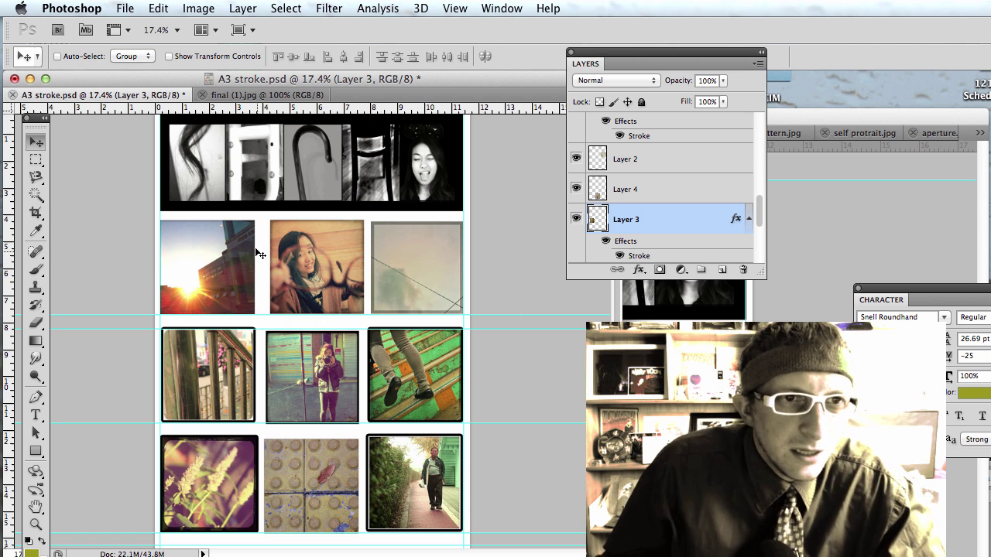
# Step: Shift the Layer 5 portrait photo slightly left and add vertical guides at the sunset photo's right edge and both portrait edges
pyautogui.keyDown('super'); pyautogui.click(307, 268); pyautogui.keyUp('super')
pyautogui.moveTo(308, 268); pyautogui.dragTo(311, 276)
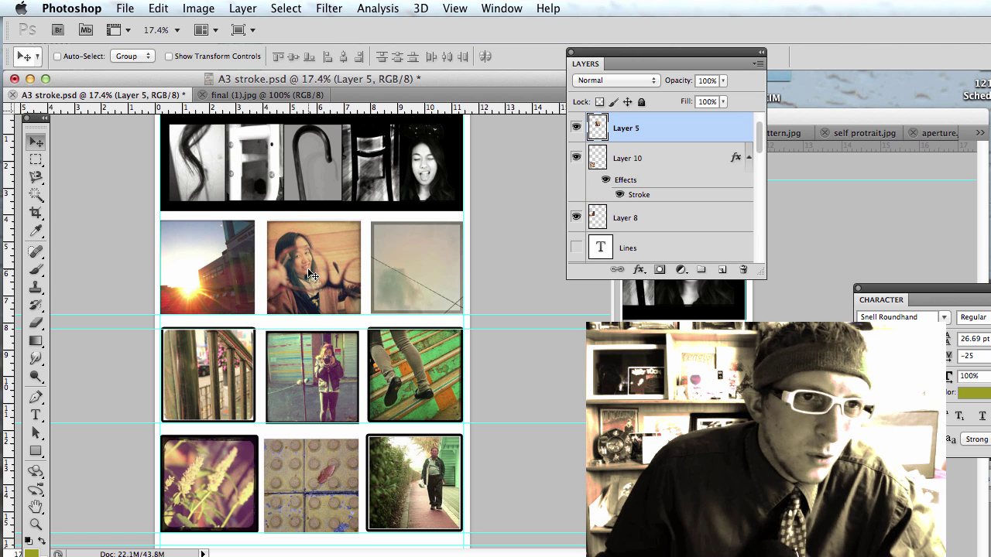
pyautogui.moveTo(9, 263); pyautogui.dragTo(253, 264)
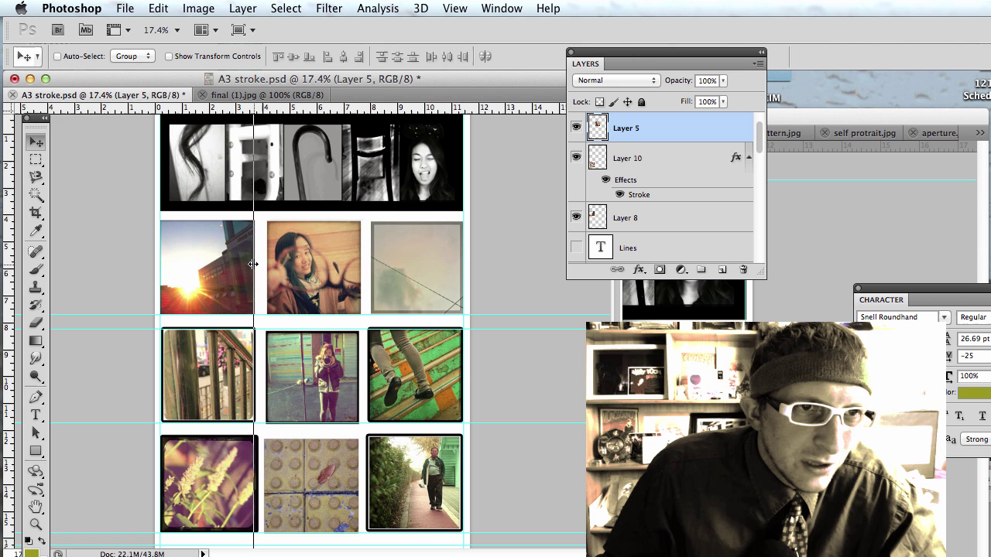
pyautogui.moveTo(5, 280); pyautogui.dragTo(266, 283)
pyautogui.moveTo(14, 296); pyautogui.dragTo(360, 305)
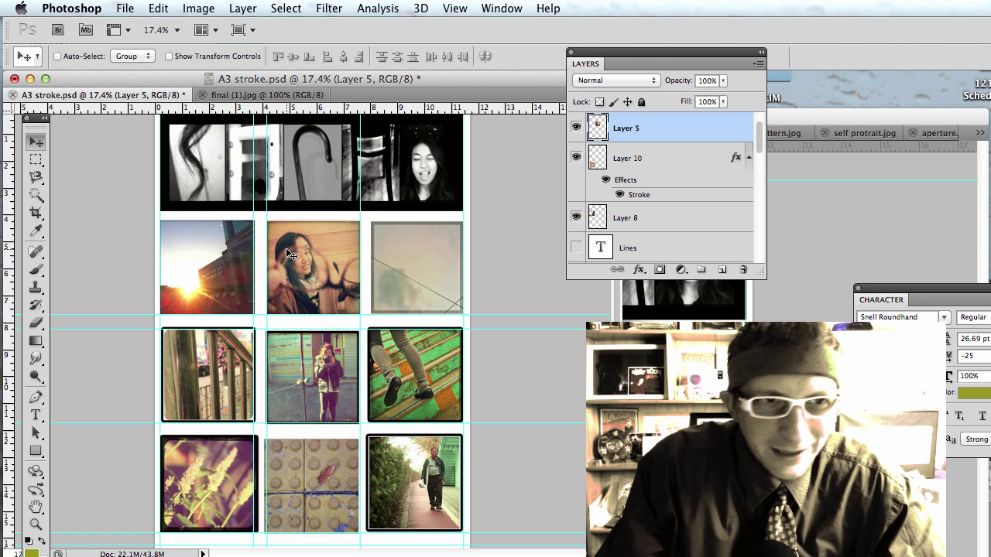
# Step: Draw an olive spacer rectangle across the gap between the sunset and portrait photos, and move it to the gap right of the portrait
pyautogui.press('super+equal')
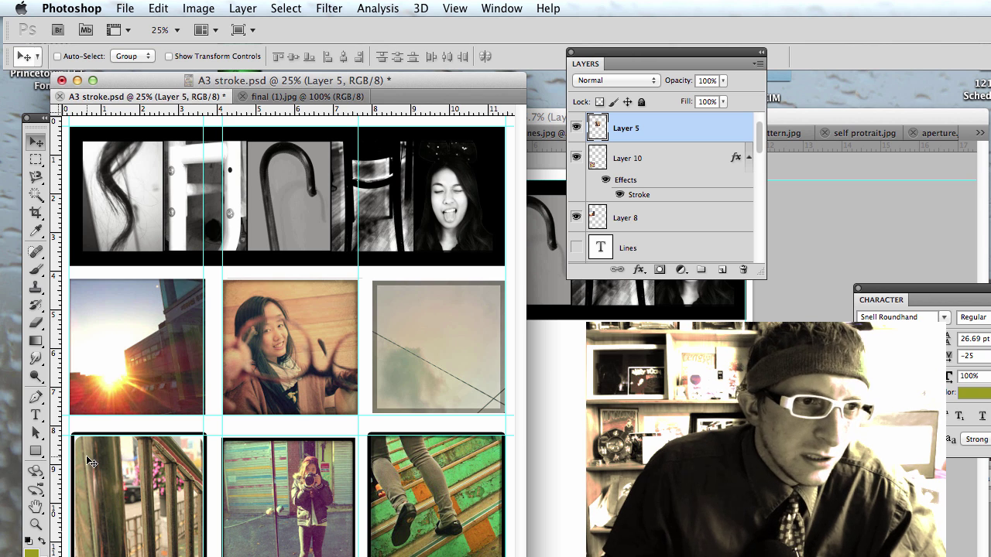
pyautogui.click(35, 451)
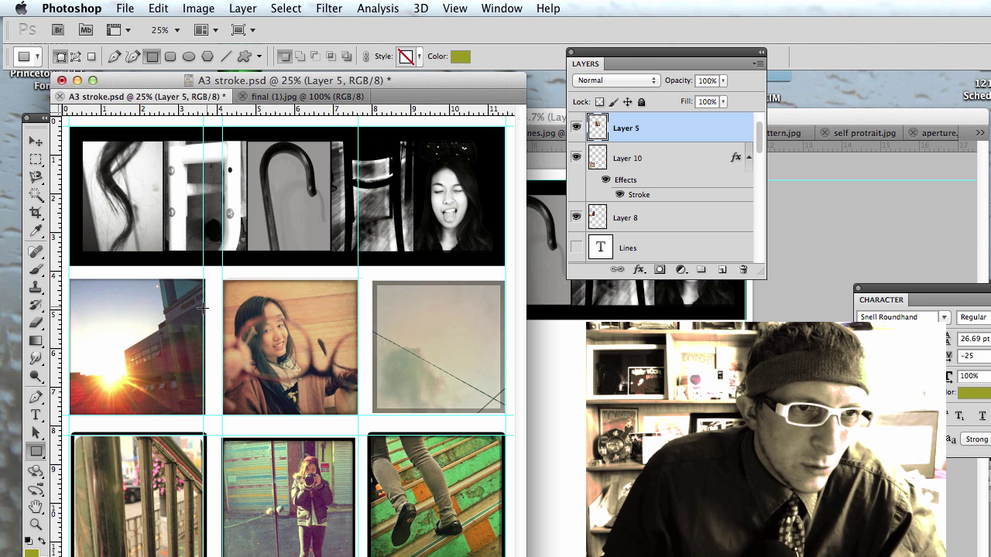
pyautogui.moveTo(205, 306); pyautogui.dragTo(223, 333)
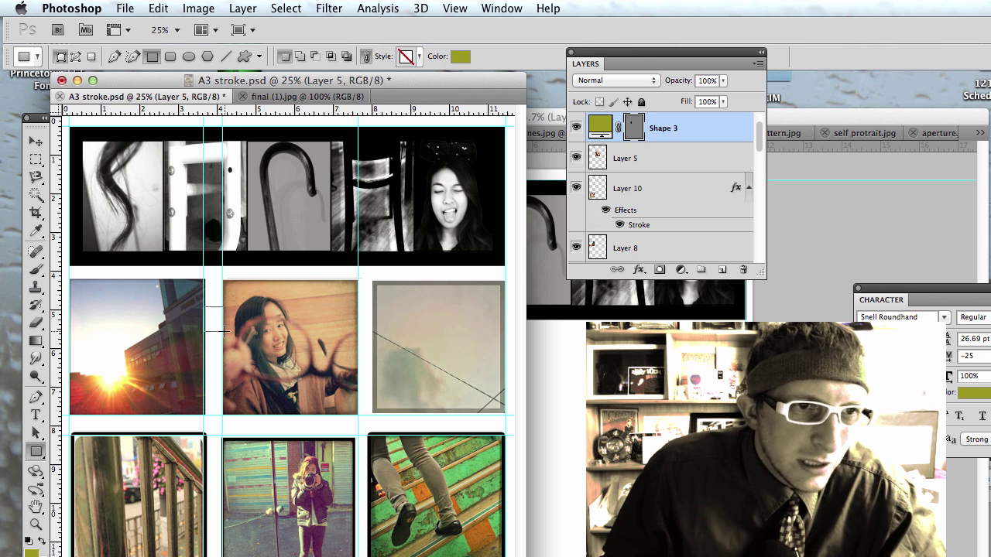
pyautogui.click(35, 142)
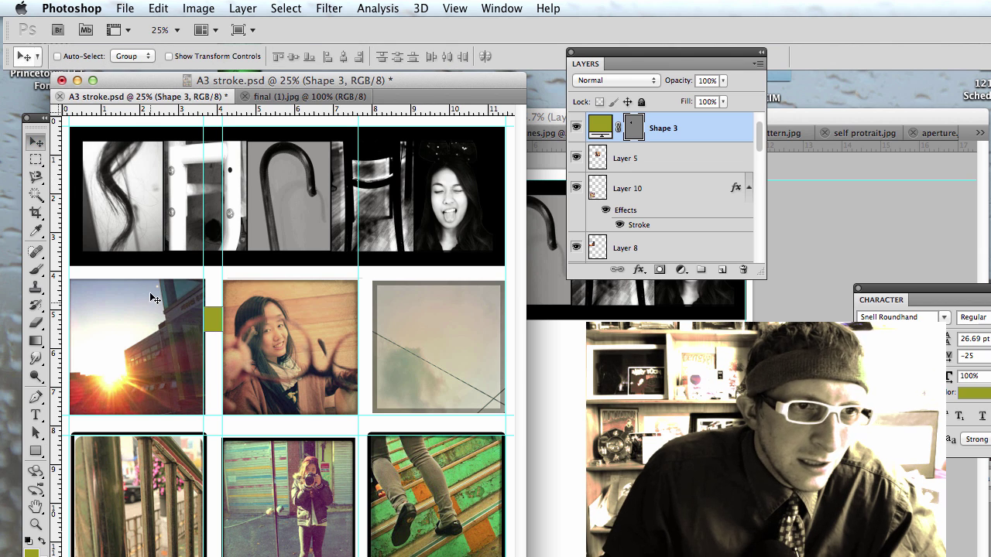
pyautogui.moveTo(215, 318); pyautogui.dragTo(367, 336)
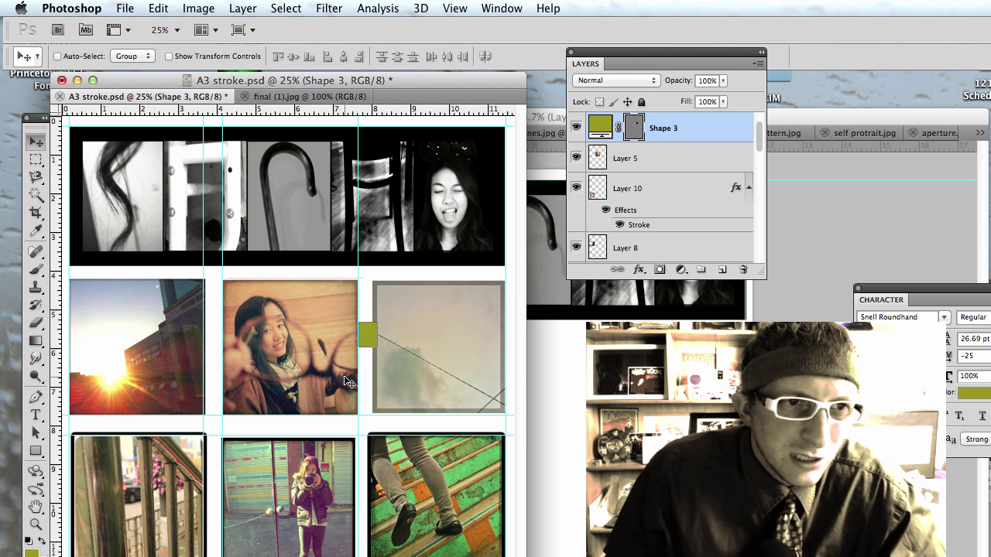
# Step: Nudge the Layer 5 portrait photo left and move the olive spacer rectangle out of the top row's gap
pyautogui.keyDown('super'); pyautogui.click(265, 352); pyautogui.keyUp('super')
pyautogui.hotkey('shift', 'Left')
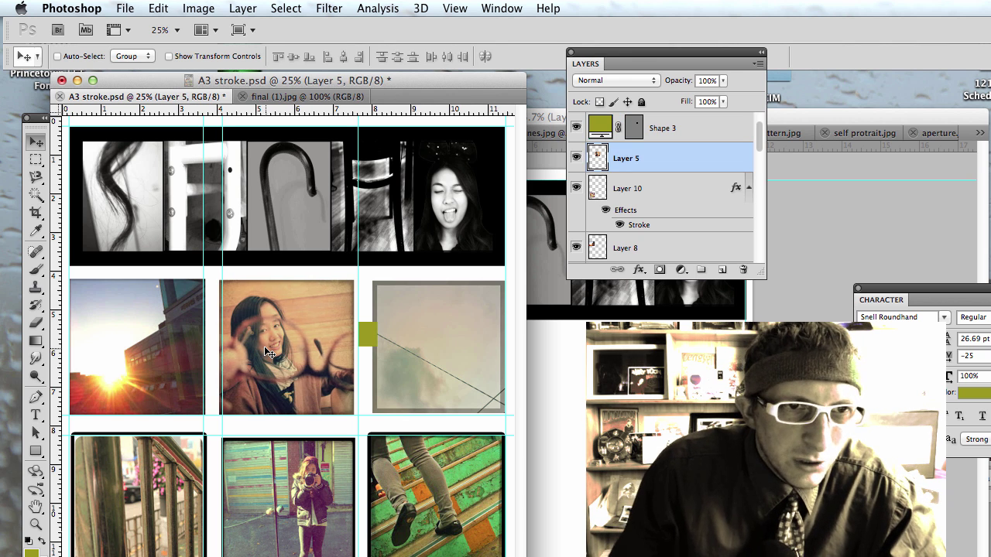
pyautogui.keyDown('ctrl'); pyautogui.click(366, 336); pyautogui.keyUp('ctrl')
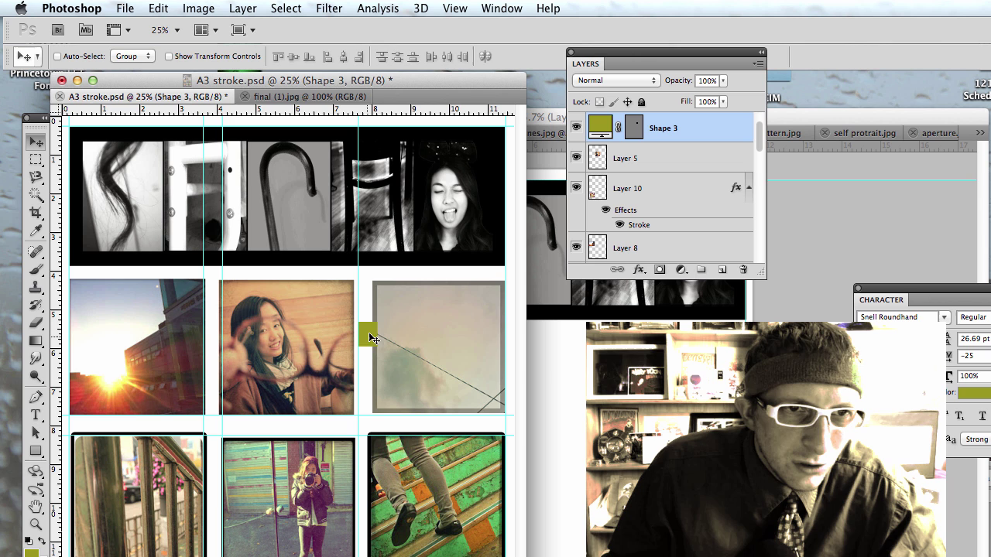
pyautogui.moveTo(366, 338); pyautogui.dragTo(300, 490)
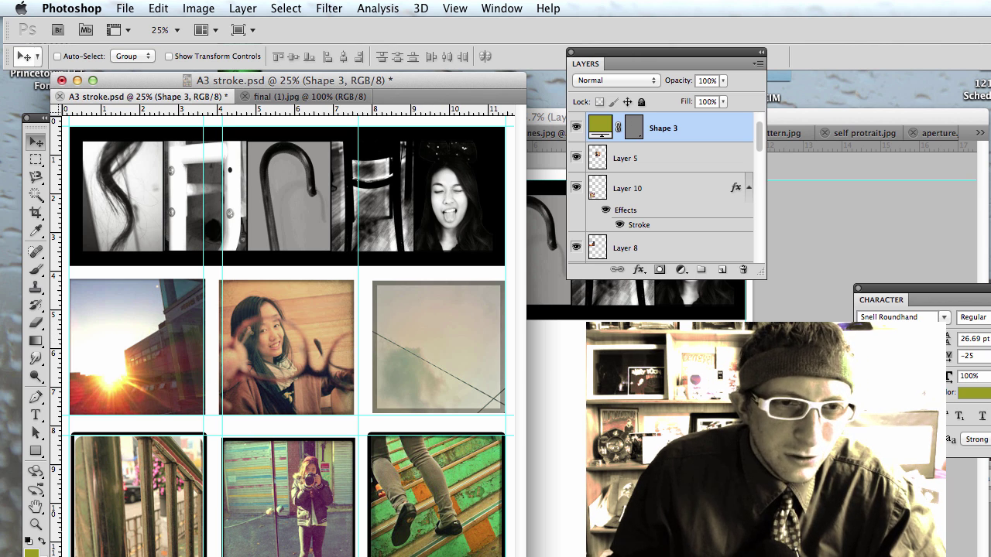
# Step: Widen the document window and show the Lens Flare and Lines text captions below the top-row photos
pyautogui.moveTo(524, 555)
pyautogui.mouseDown()
pyautogui.moveTo(503, 546)
pyautogui.moveTo(584, 551)
pyautogui.mouseUp()
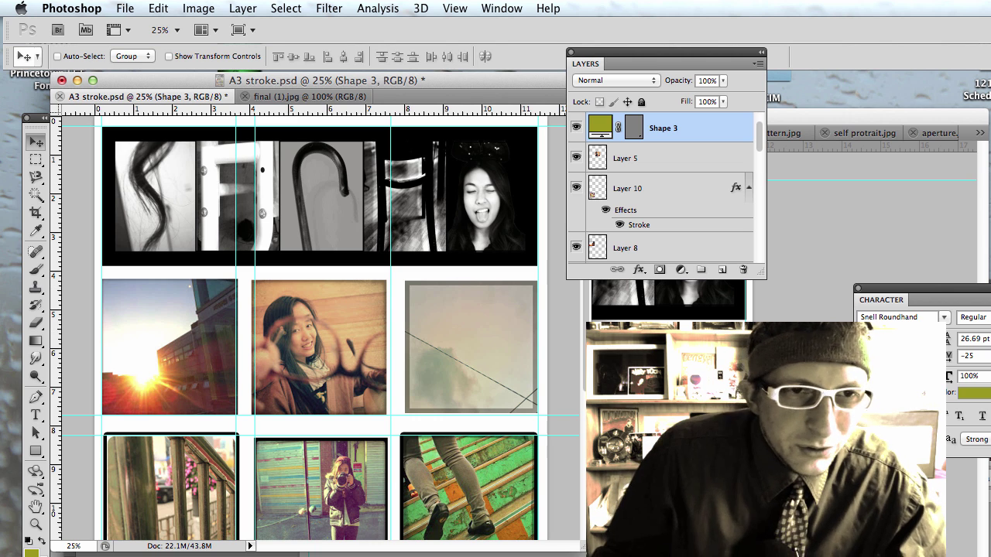
pyautogui.scroll(-3, 443, 362)
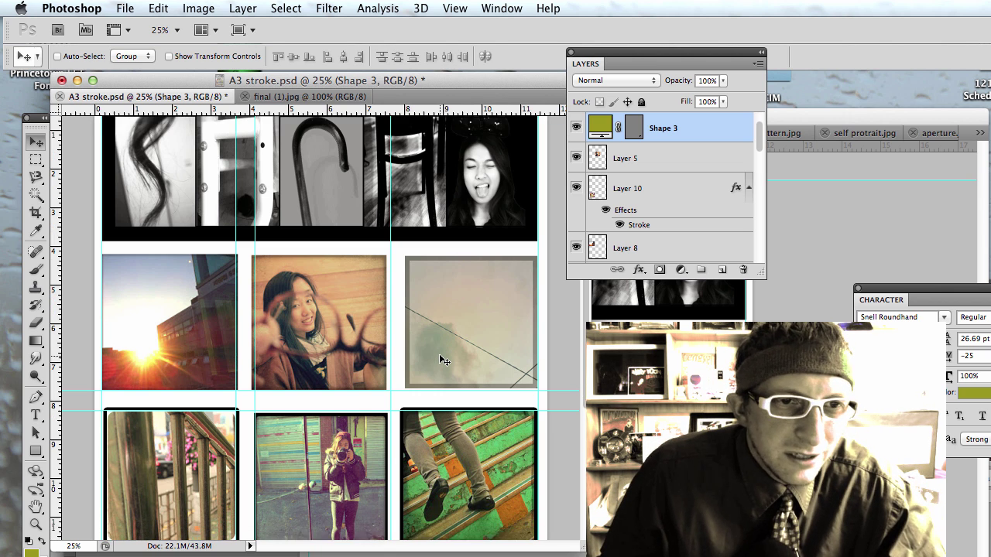
pyautogui.scroll(-6, 442, 362)
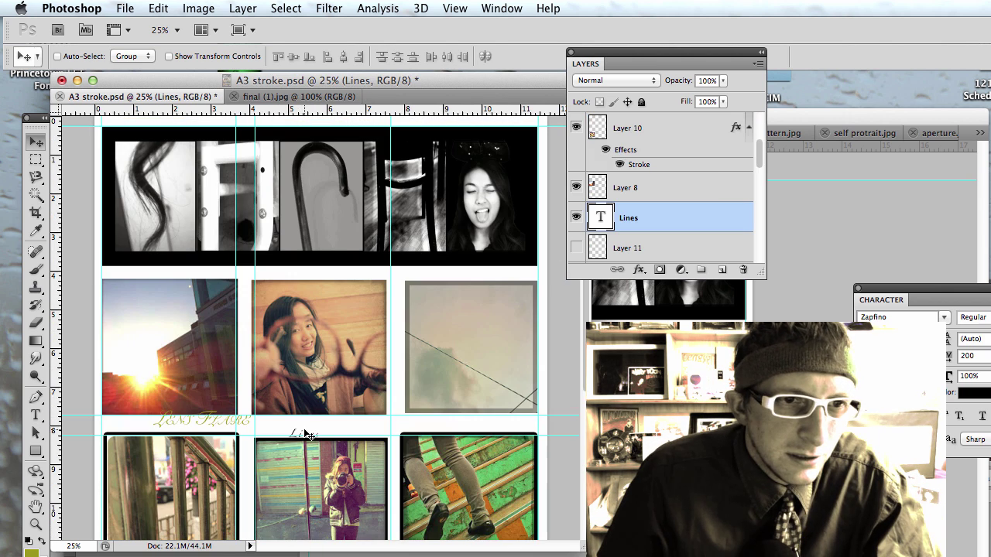
# Step: Set the font size of the Lines caption to 18 pt
pyautogui.press('t')
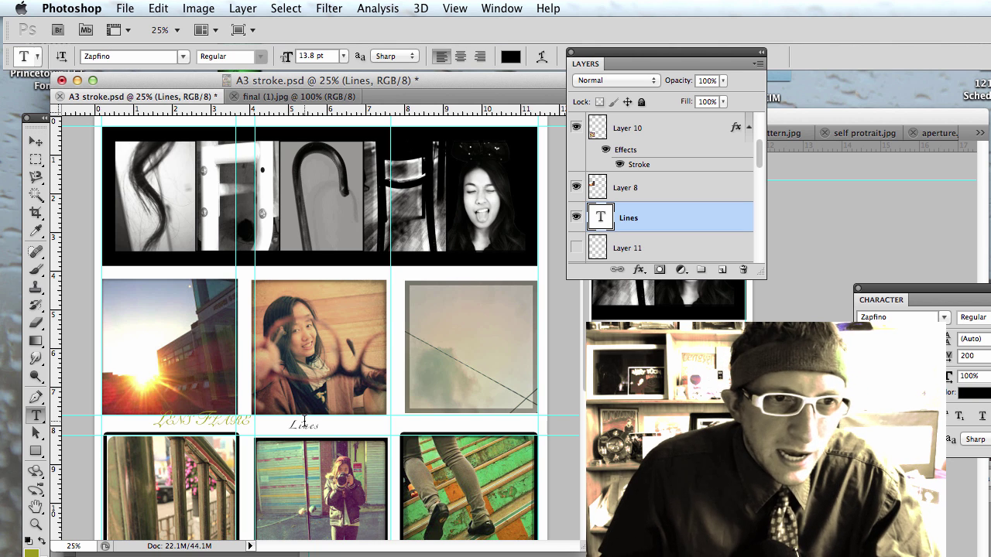
pyautogui.click(303, 425)
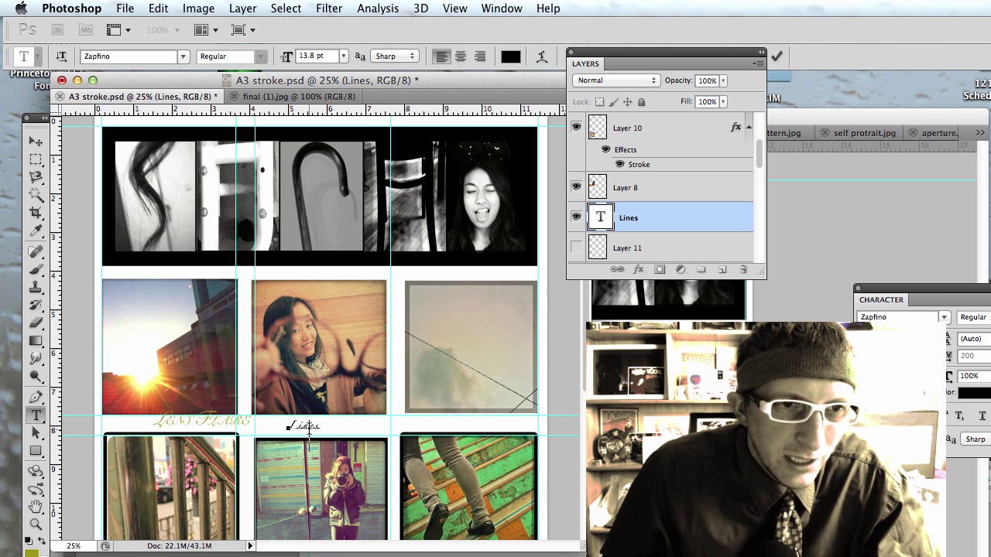
pyautogui.doubleClick(308, 426)
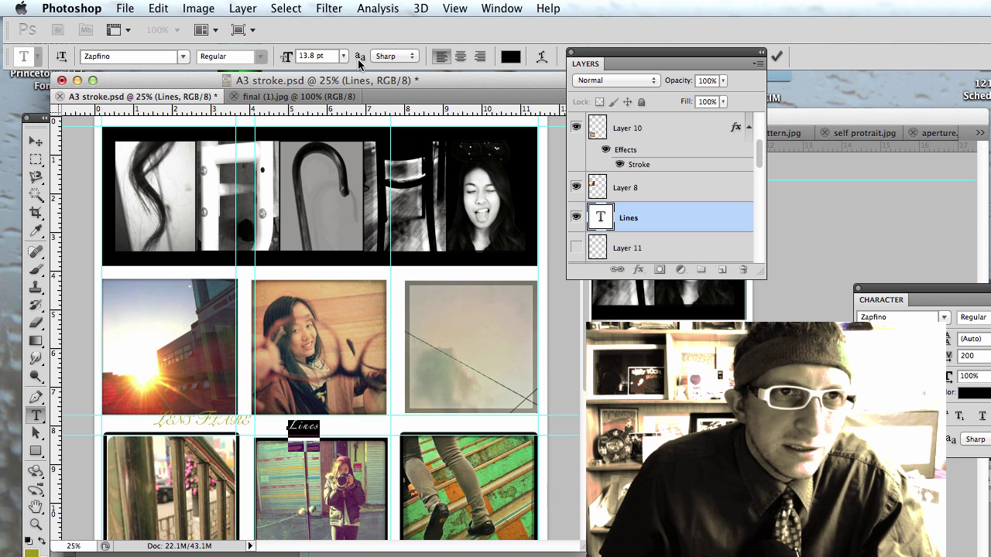
pyautogui.click(329, 55)
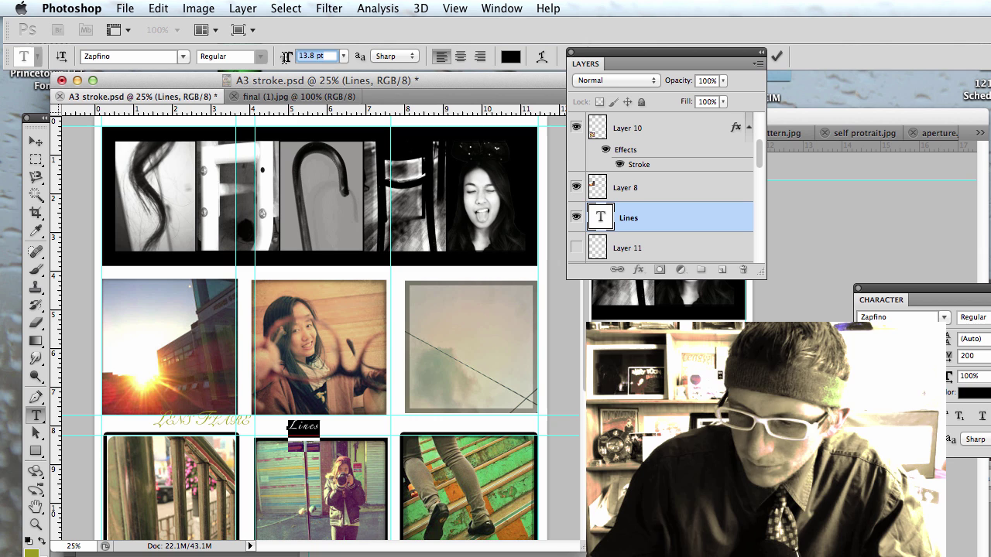
pyautogui.write('18')
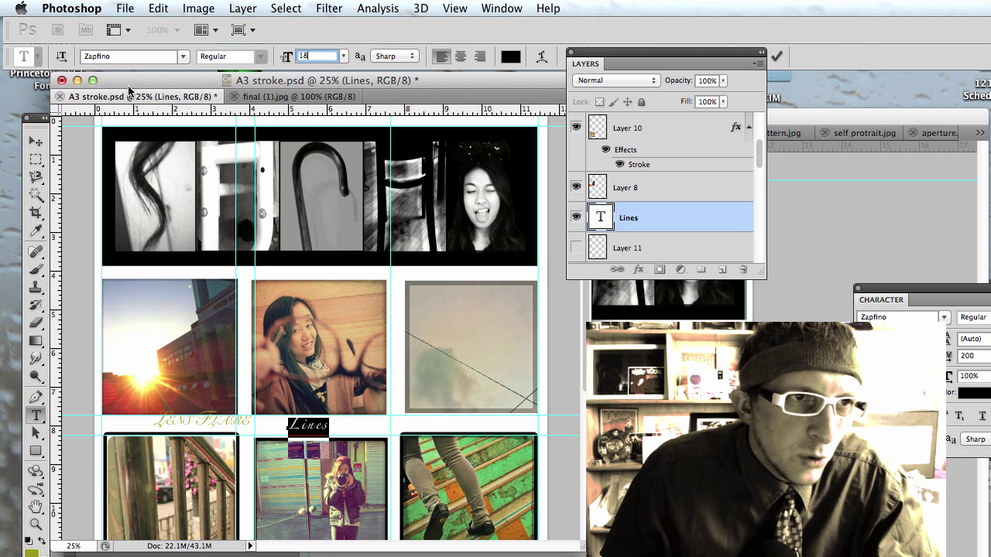
pyautogui.click(35, 142)
# Step: Move the Lines caption right so it is centred beneath the portrait photo
pyautogui.scroll(5, 348, 391)
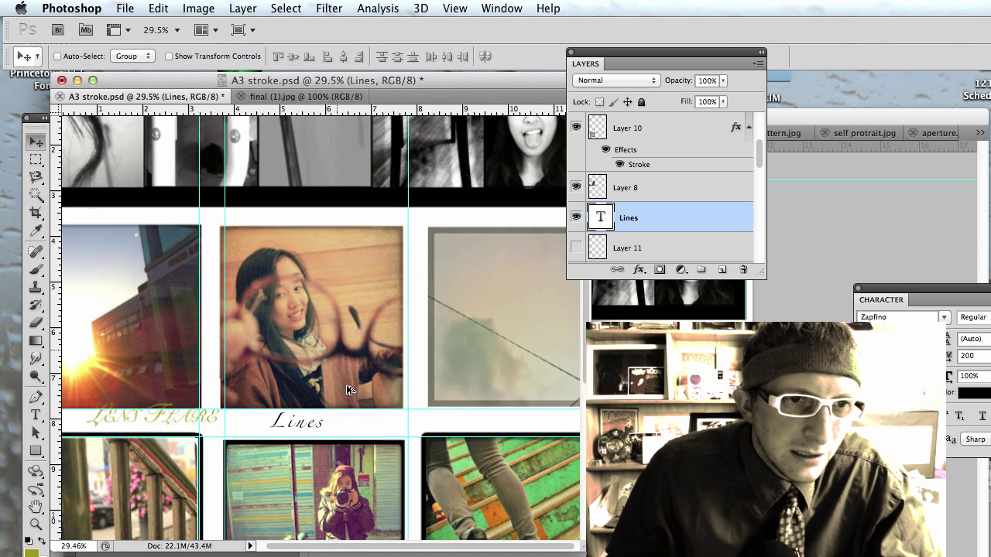
pyautogui.scroll(-1, 326, 440)
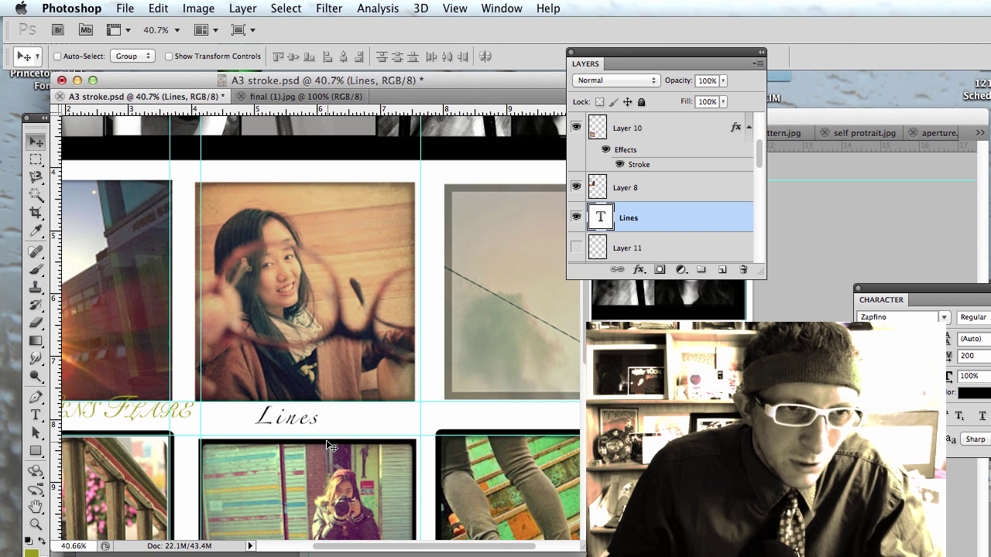
pyautogui.press('Right')
pyautogui.press('Right')
pyautogui.press('Right')
pyautogui.press('Right')
pyautogui.press('Right')
pyautogui.press('Right')
pyautogui.press('Right')
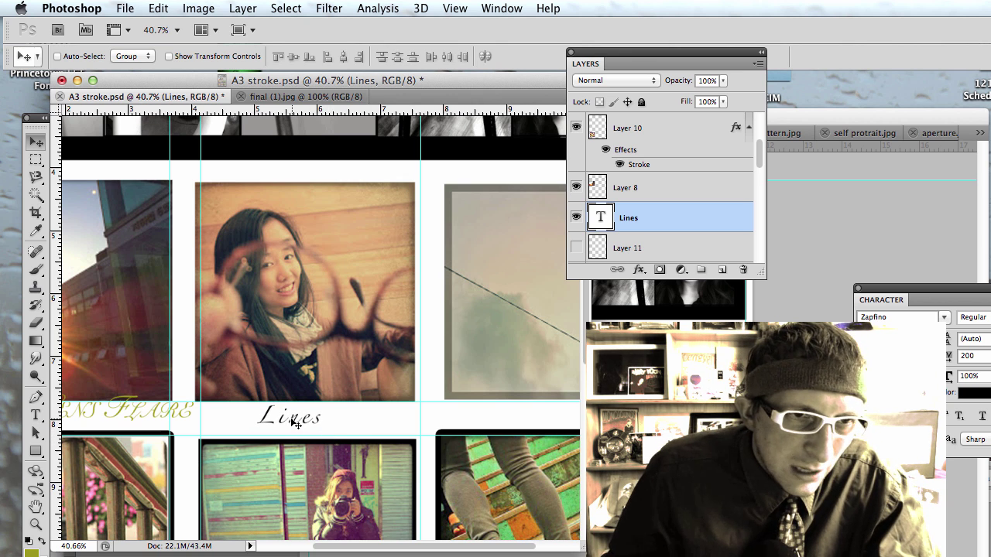
pyautogui.moveTo(297, 426)
pyautogui.mouseDown()
pyautogui.moveTo(292, 460)
pyautogui.moveTo(306, 422)
pyautogui.mouseUp()
# Step: Fine-tune the Lines caption's vertical position between the two horizontal guides below the portrait photo
pyautogui.press('Up')
pyautogui.press('Up')
pyautogui.press('Up')
pyautogui.press('Up')
pyautogui.press('Up')
pyautogui.press('Up')
pyautogui.press('Up')
pyautogui.press('Up')
pyautogui.press('Up')
pyautogui.press('Up')
pyautogui.press('Up')
pyautogui.press('Up')
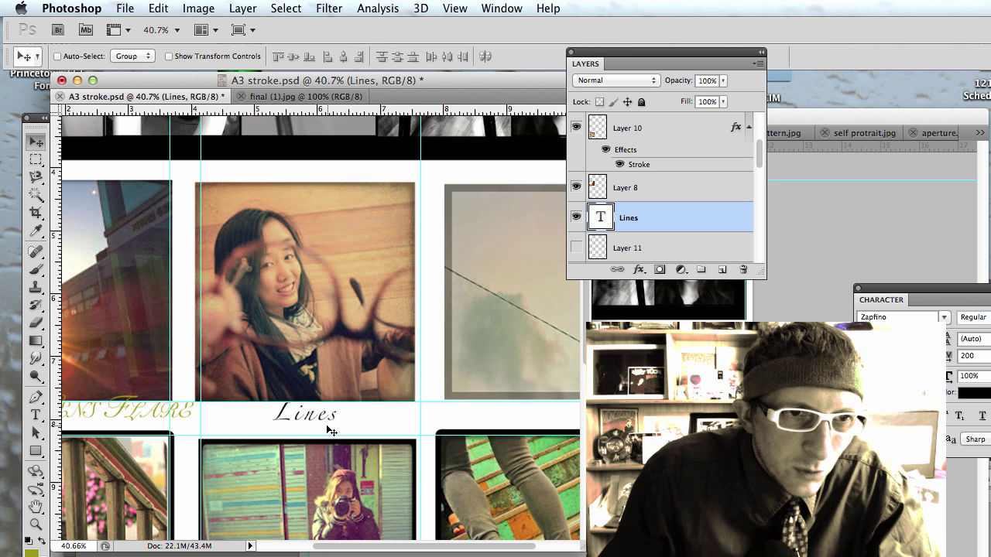
pyautogui.press('Down')
pyautogui.press('Down')
pyautogui.press('Down')
pyautogui.press('Down')
pyautogui.press('Down')
pyautogui.press('Down')
pyautogui.press('Down')
pyautogui.press('Down')
pyautogui.press('Down')
pyautogui.press('Down')
pyautogui.press('Down')
pyautogui.press('Down')
pyautogui.press('Down')
pyautogui.press('Down')
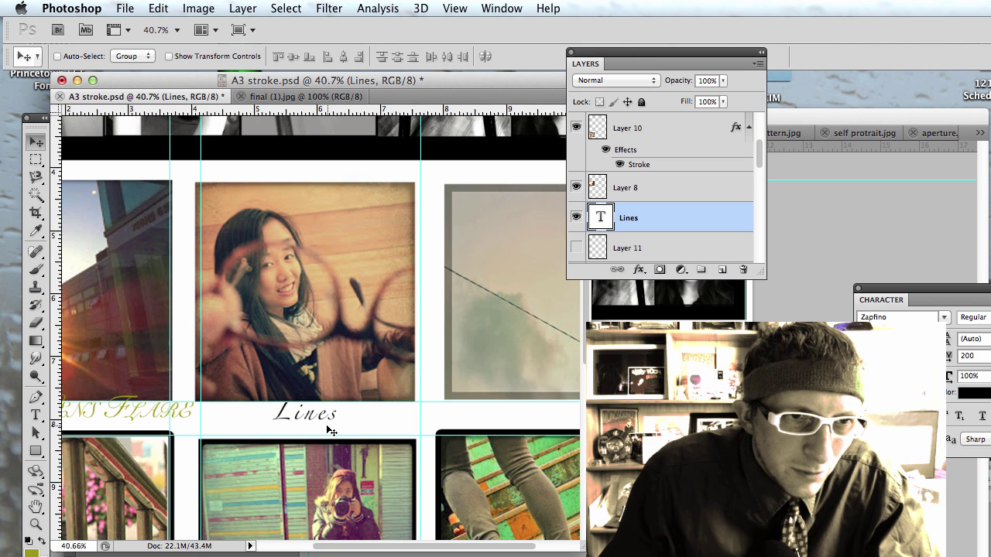
pyautogui.press('Up')
pyautogui.press('Up')
pyautogui.press('Up')
pyautogui.press('Up')
pyautogui.press('Up')
pyautogui.press('Up')
pyautogui.press('Up')
pyautogui.press('Up')
pyautogui.press('Up')
pyautogui.press('Up')
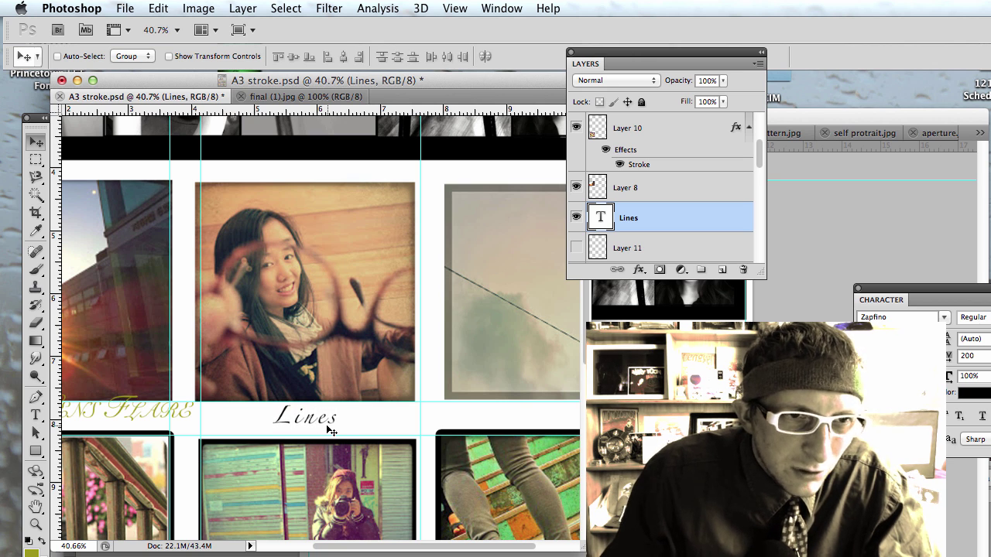
pyautogui.press('Down')
pyautogui.press('Down')
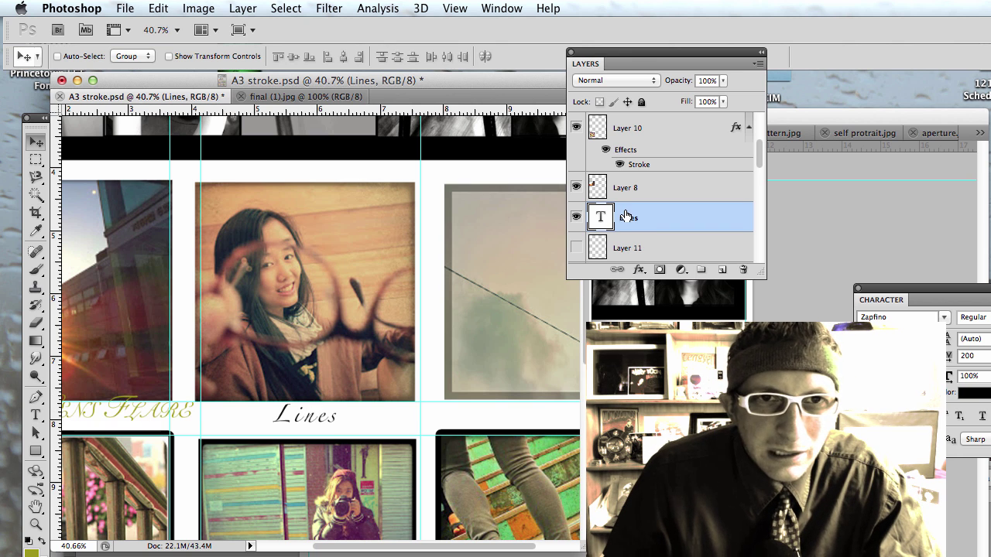
# Step: Rename the Layer 5 portrait photo's layer to Lines
pyautogui.keyDown('super'); pyautogui.click(296, 313); pyautogui.keyUp('super')
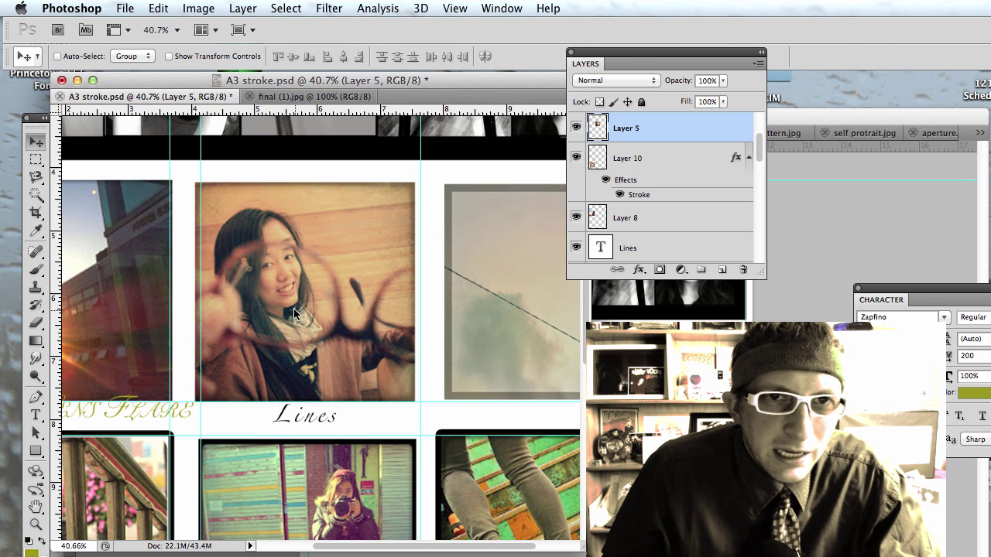
pyautogui.doubleClick(630, 132)
pyautogui.write('L')
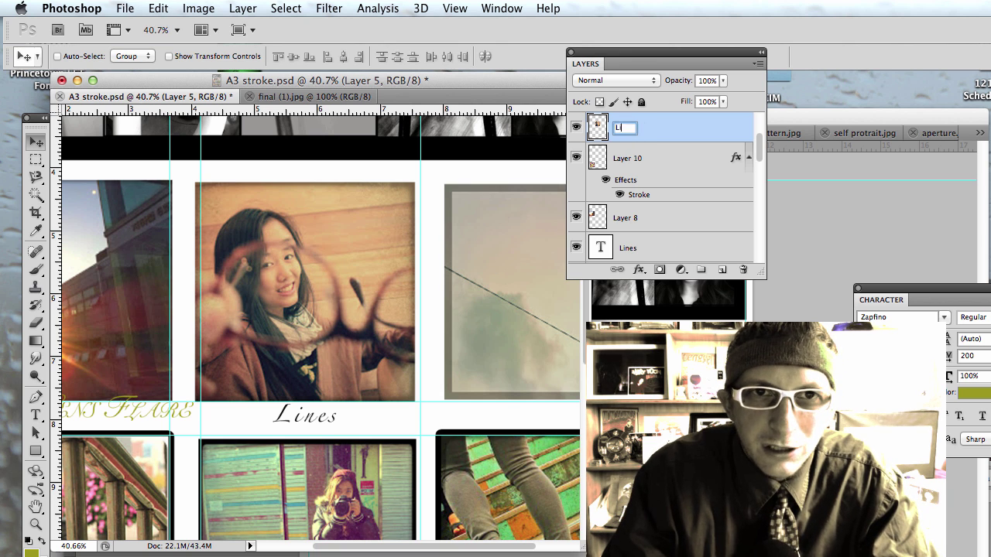
pyautogui.write('ines')
pyautogui.press('Return')
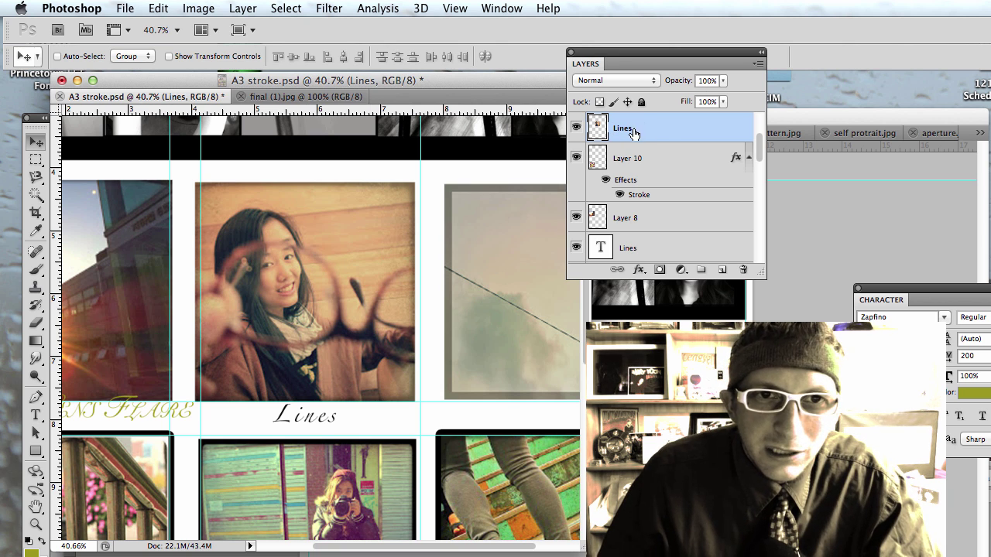
# Step: Place the Lines photo layer directly above the Lines text layer and select both layers
pyautogui.moveTo(662, 135); pyautogui.dragTo(655, 227)
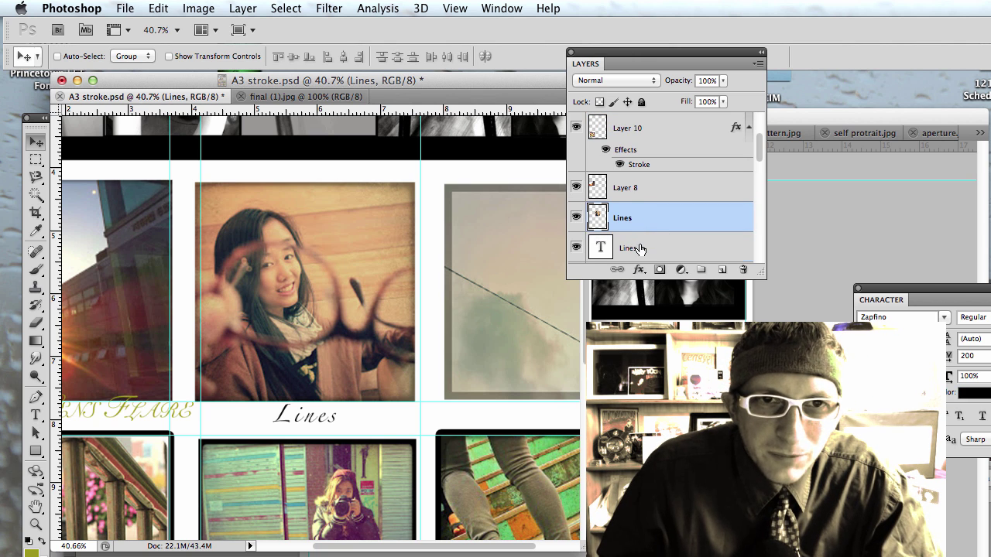
pyautogui.click(627, 247)
pyautogui.keyDown('shift'); pyautogui.click(643, 219); pyautogui.keyUp('shift')
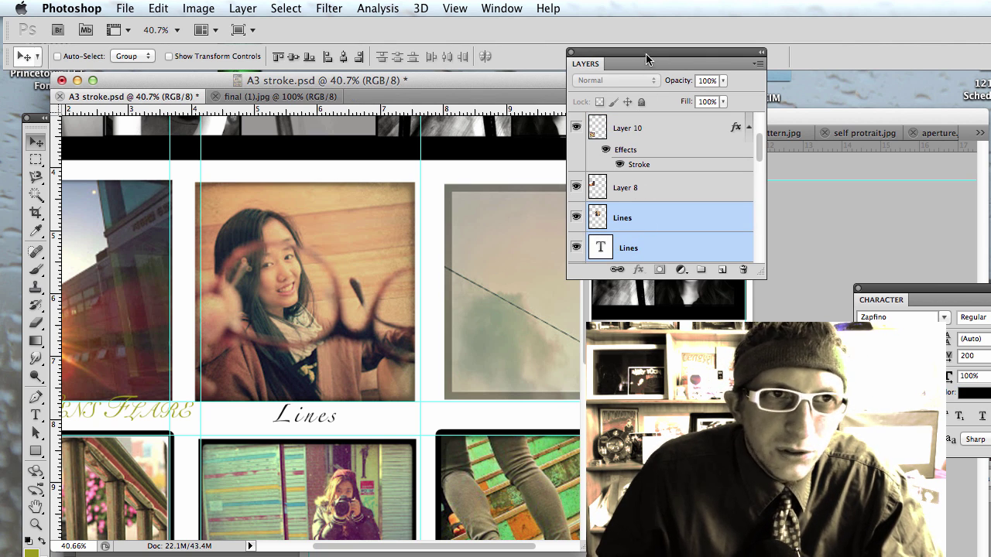
# Step: Align the horizontal centres of the Lines caption and the Lines portrait photo
pyautogui.moveTo(646, 64); pyautogui.dragTo(631, 55)
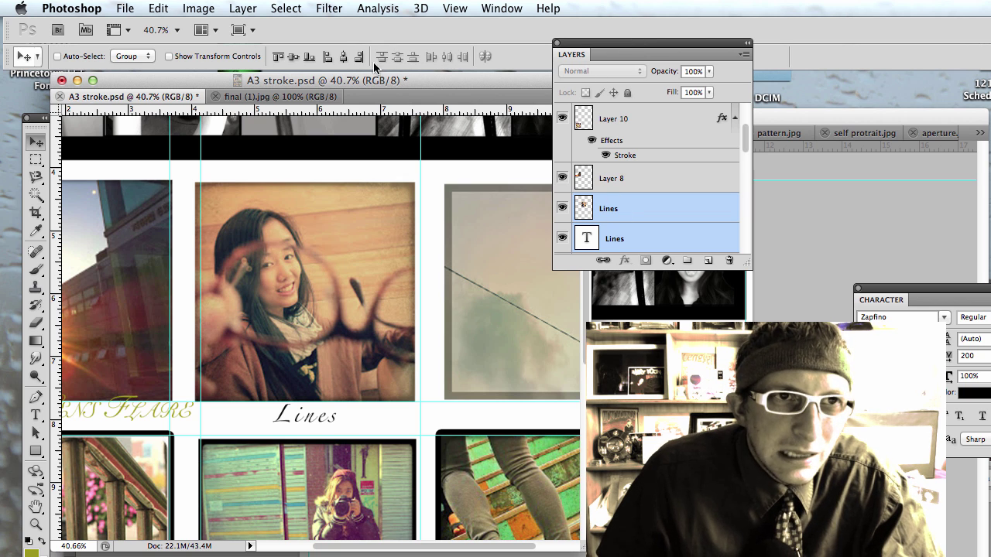
pyautogui.click(342, 58)
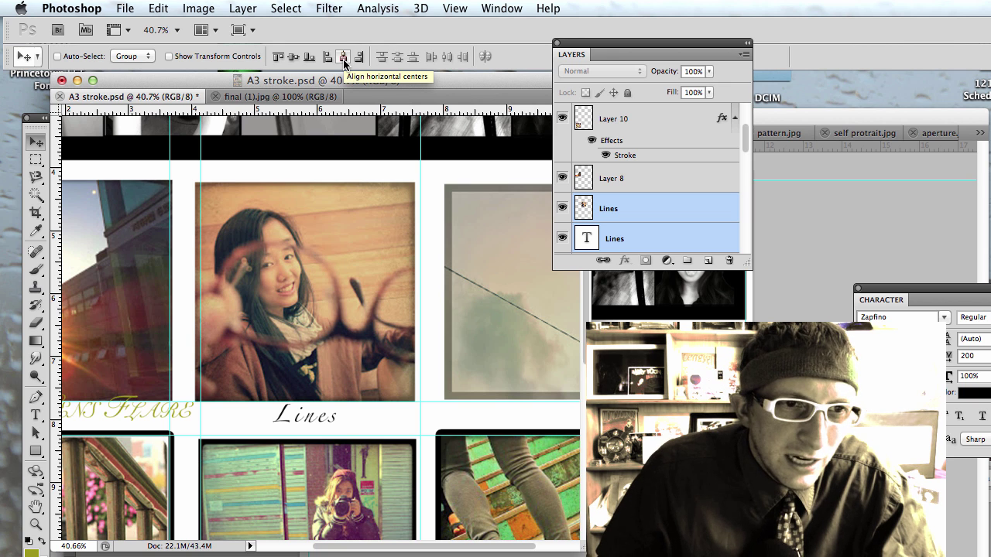
pyautogui.click(344, 58)
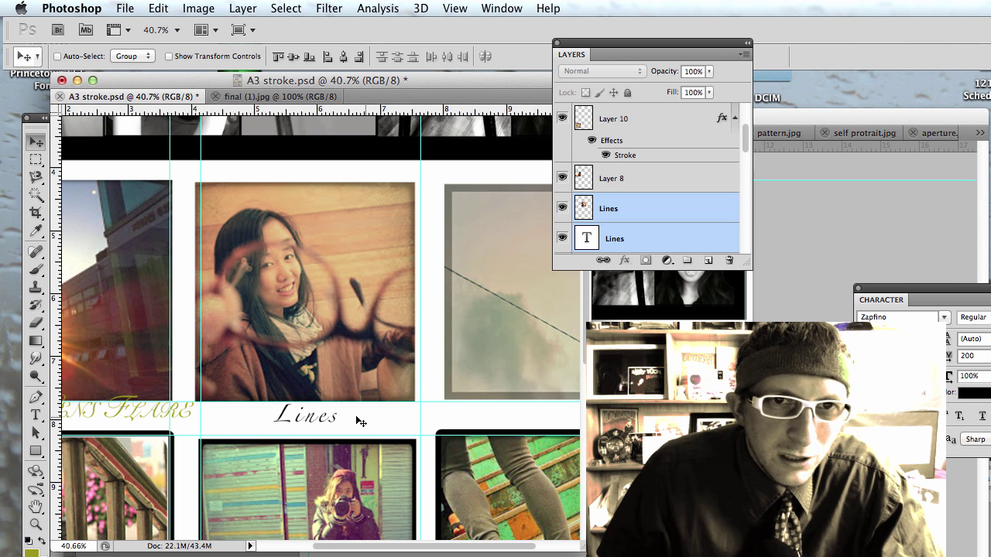
# Step: Shift the Lines caption left, and re-centre it horizontally with the Lines portrait photo
pyautogui.click(613, 240)
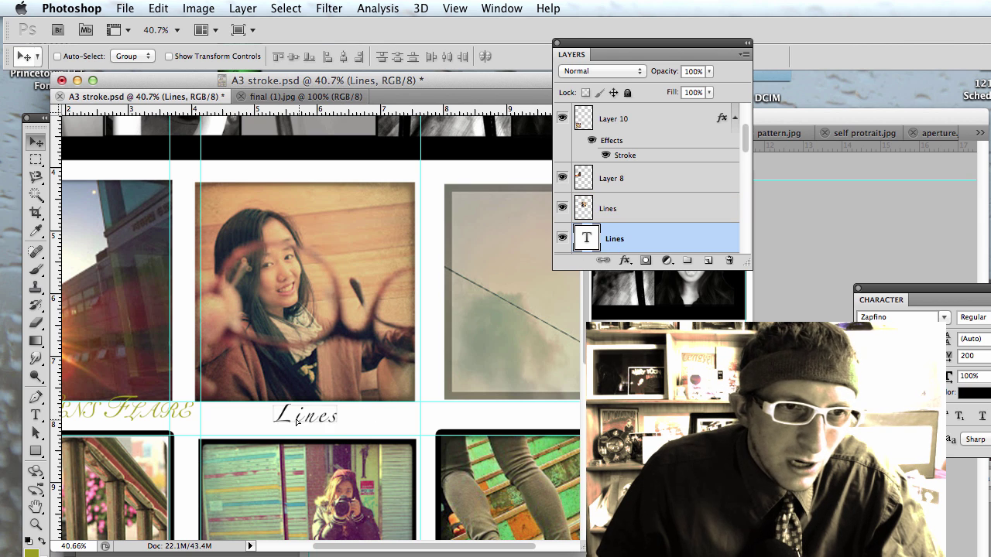
pyautogui.moveTo(319, 420); pyautogui.dragTo(262, 420)
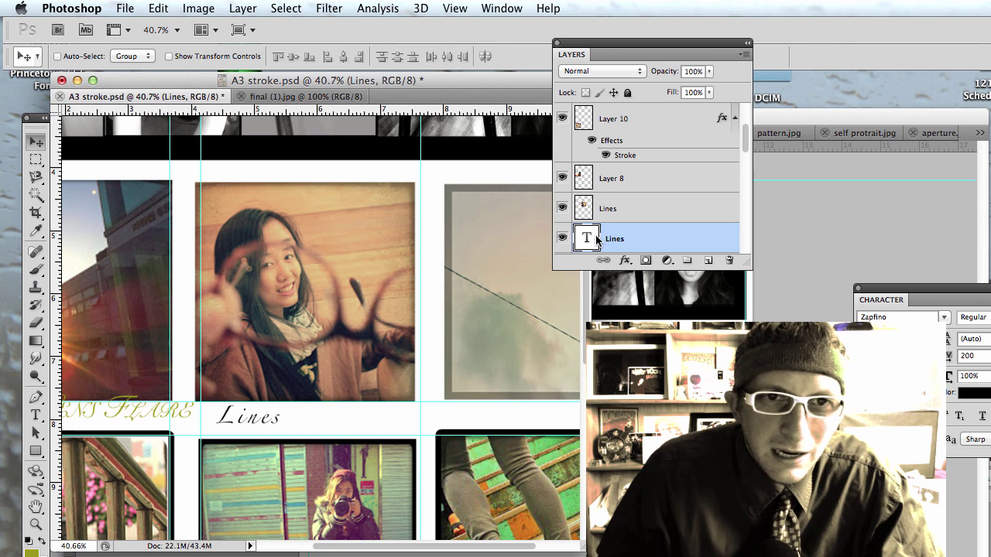
pyautogui.keyDown('shift'); pyautogui.click(617, 211); pyautogui.keyUp('shift')
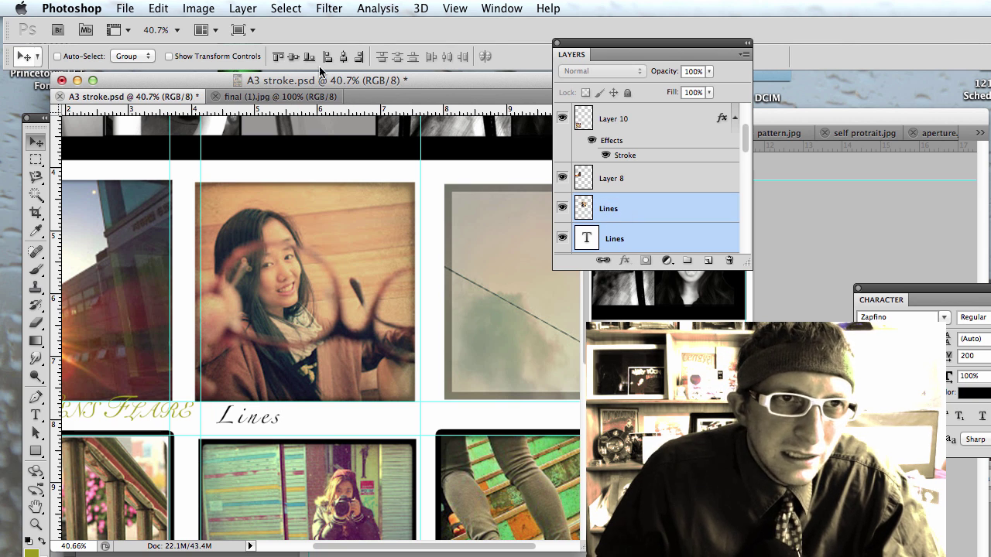
pyautogui.click(344, 56)
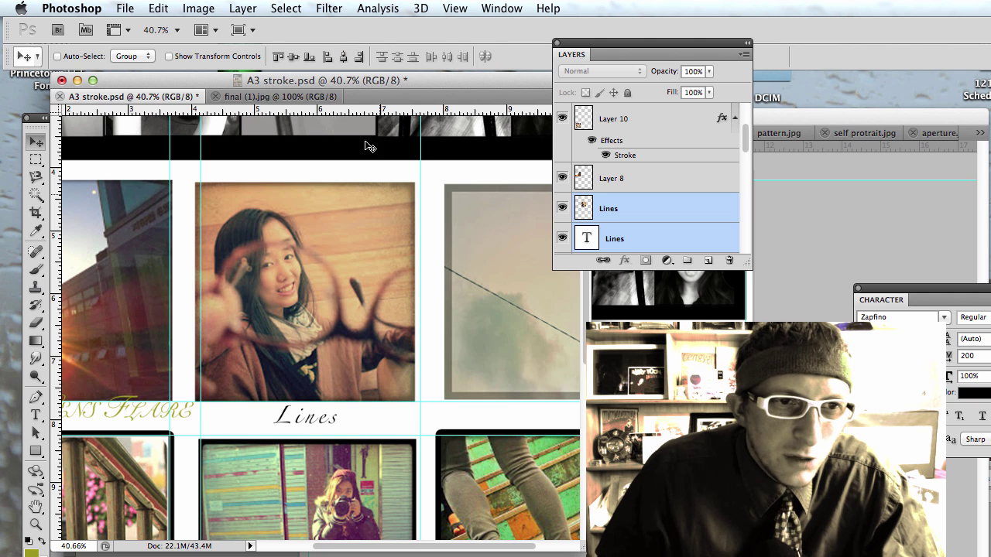
# Step: Place a horizontal guide along the baseline of the Lines caption beneath the portrait photo
pyautogui.hscroll(2, 416, 280)
pyautogui.hscroll(1, 416, 280)
pyautogui.moveTo(275, 116); pyautogui.dragTo(293, 420)
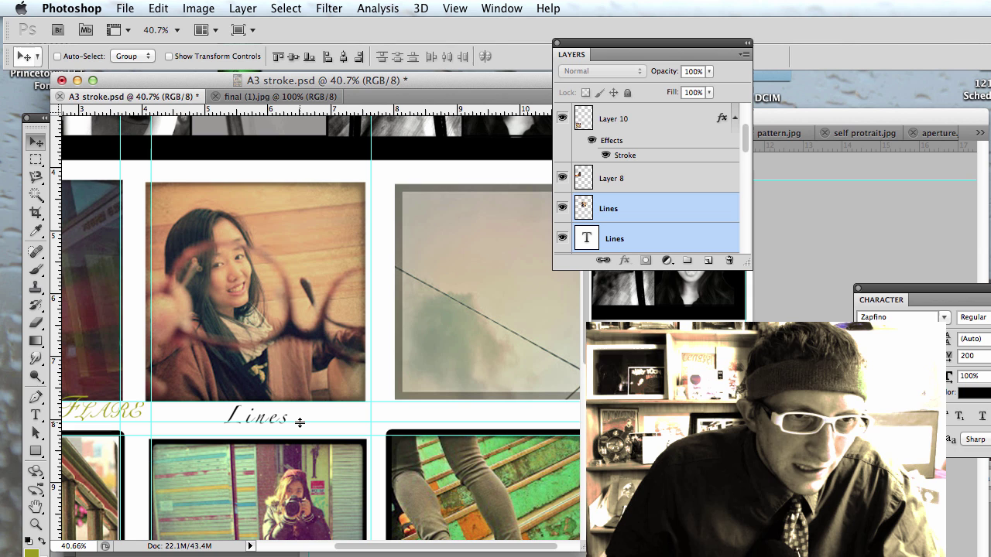
pyautogui.moveTo(300, 425); pyautogui.dragTo(301, 427)
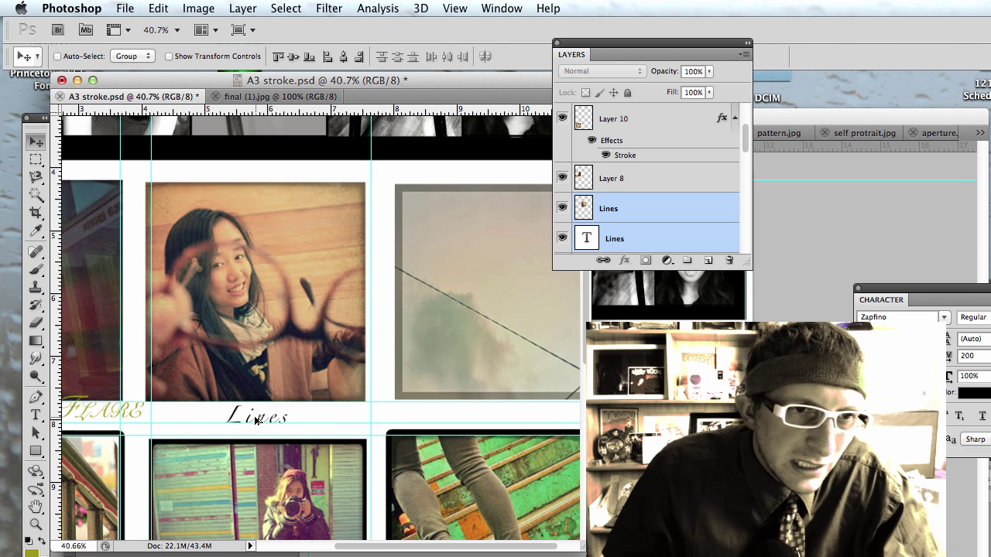
# Step: Duplicate the Lines caption beneath the sky-and-wire photo and select the original caption's text for editing
pyautogui.moveTo(255, 418); pyautogui.dragTo(317, 418)
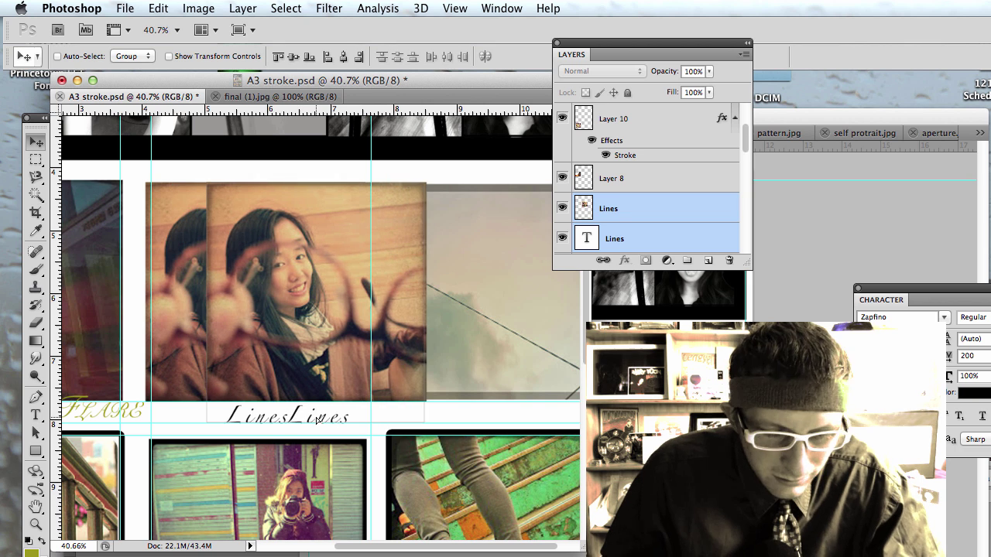
pyautogui.press('super+z')
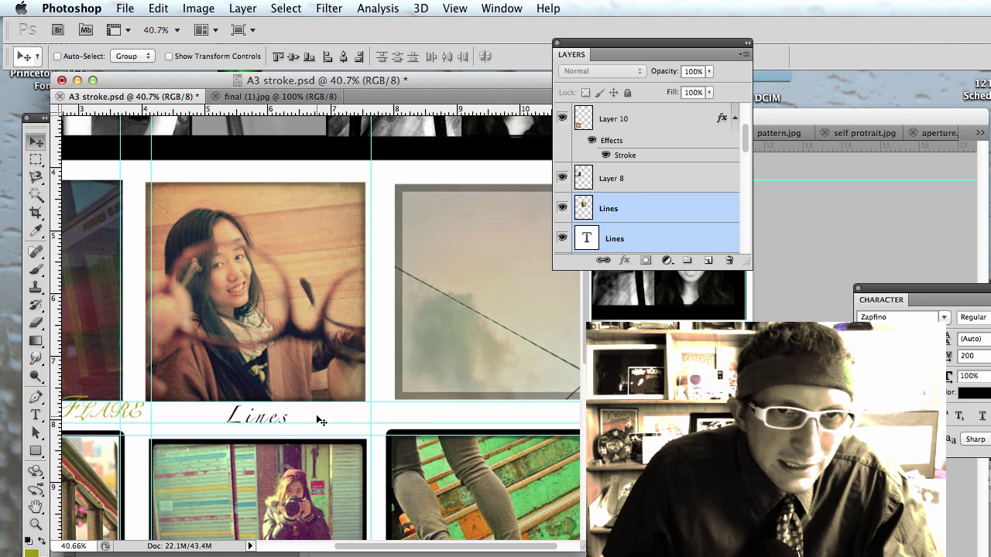
pyautogui.click(624, 239)
pyautogui.moveTo(261, 419); pyautogui.dragTo(518, 418)
pyautogui.press('t')
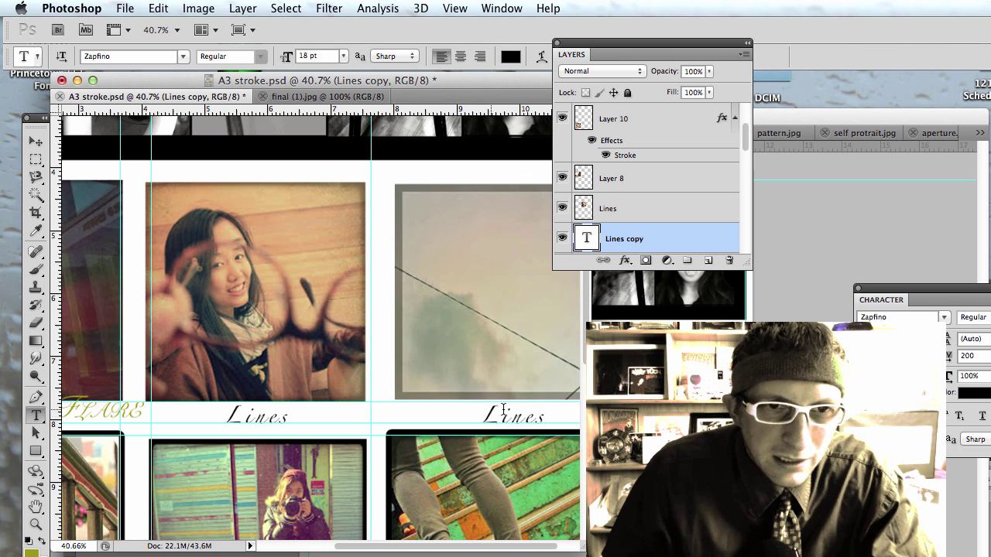
pyautogui.doubleClick(270, 418)
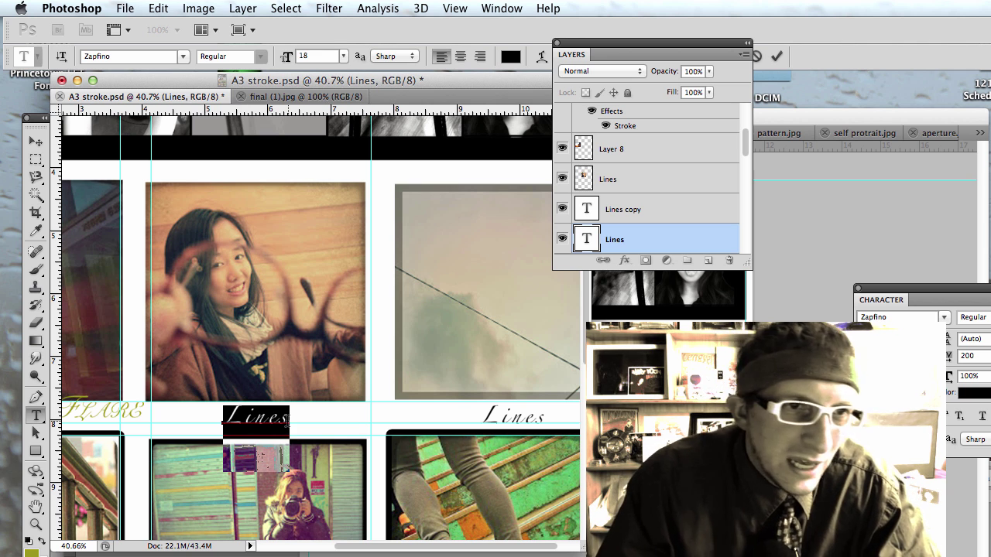
# Step: Examine the sheet's photo grid, captions and guides, checking the caption spacing between rows overall and up close
pyautogui.scroll(-5, 286, 418)
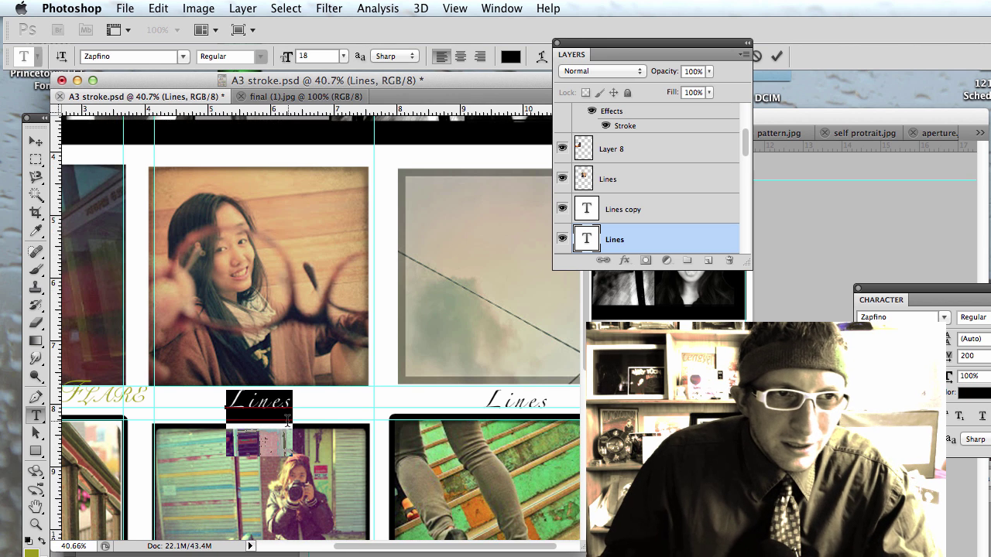
pyautogui.hscroll(-2, 287, 420)
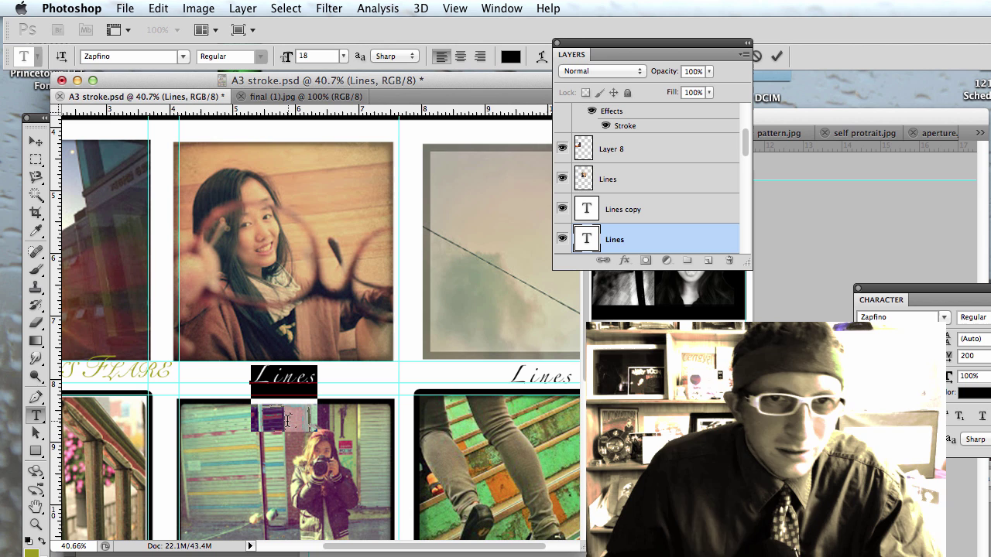
pyautogui.hscroll(2, 286, 421)
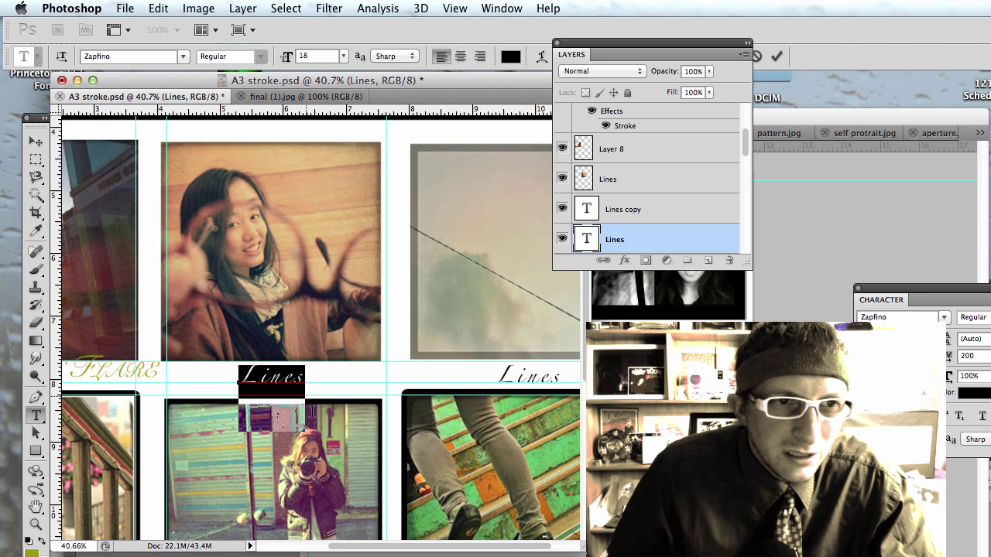
pyautogui.scroll(-2, 341, 393)
pyautogui.scroll(-4, 342, 393)
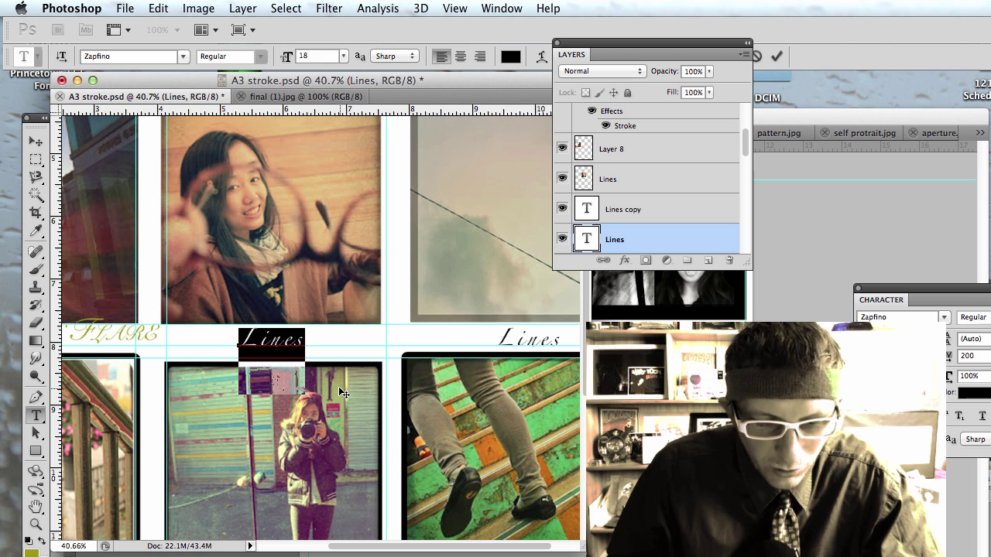
pyautogui.press('super')
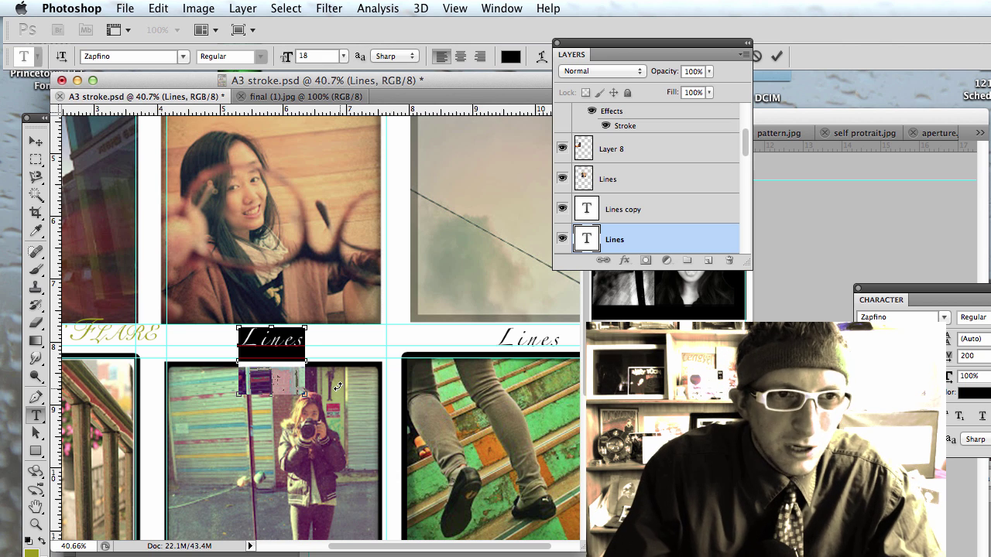
pyautogui.press('super+minus')
pyautogui.press('super+minus')
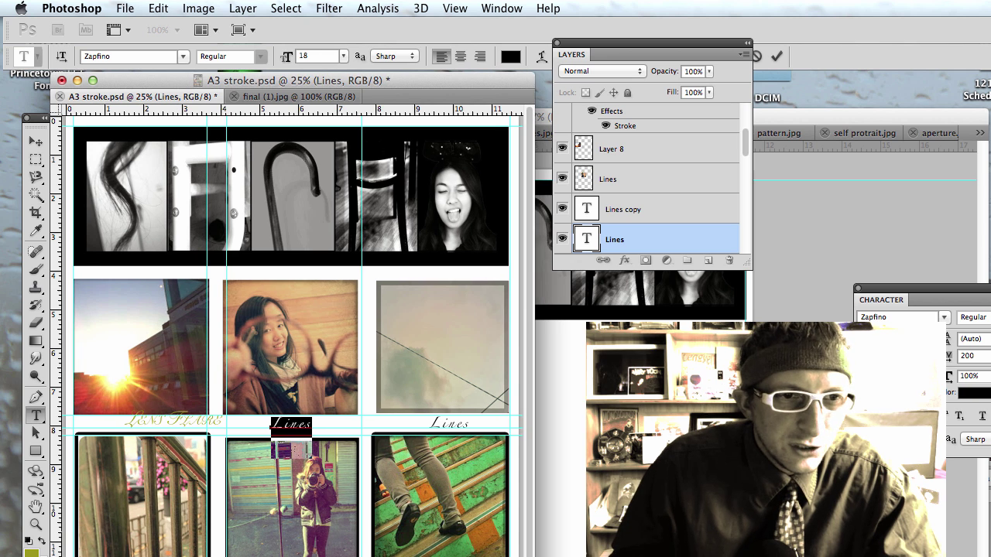
pyautogui.scroll(-2, 327, 404)
pyautogui.scroll(-3, 328, 404)
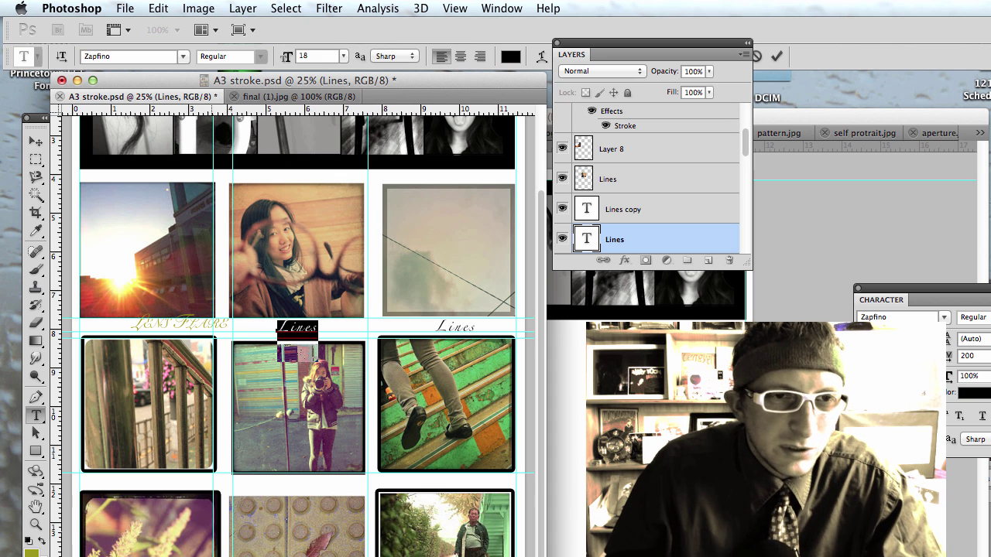
pyautogui.scroll(3, 258, 495)
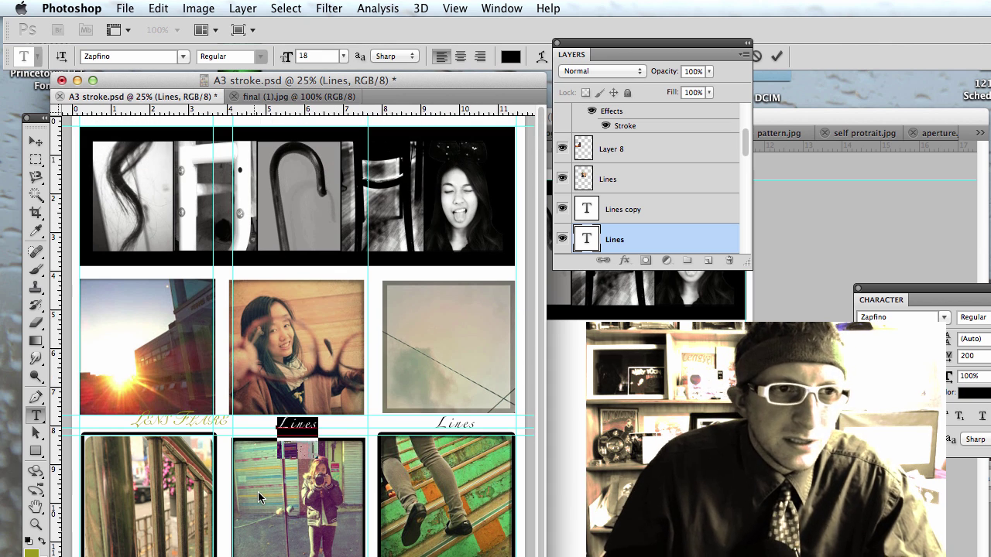
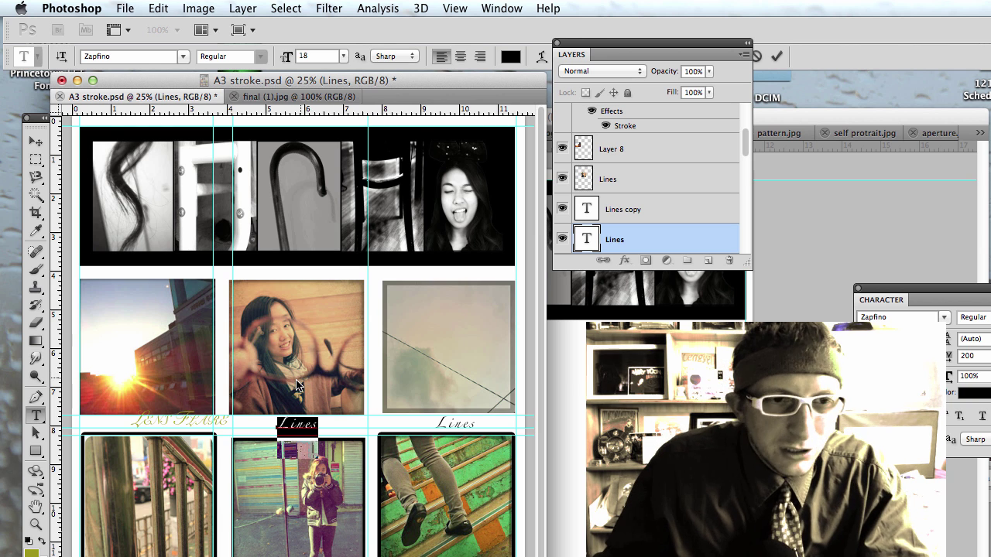
pyautogui.scroll(-3, 373, 404)
pyautogui.scroll(-5, 372, 407)
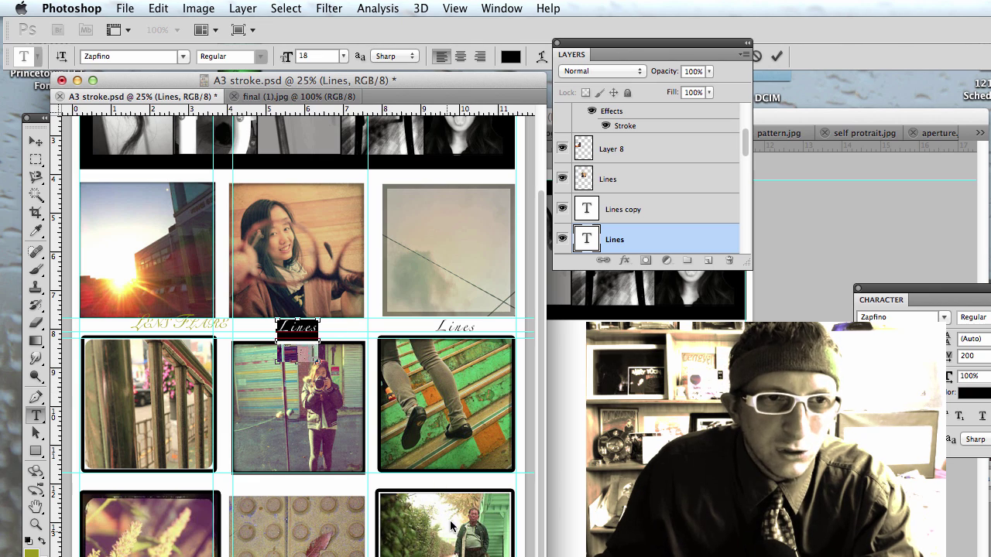
pyautogui.press('super+equal')
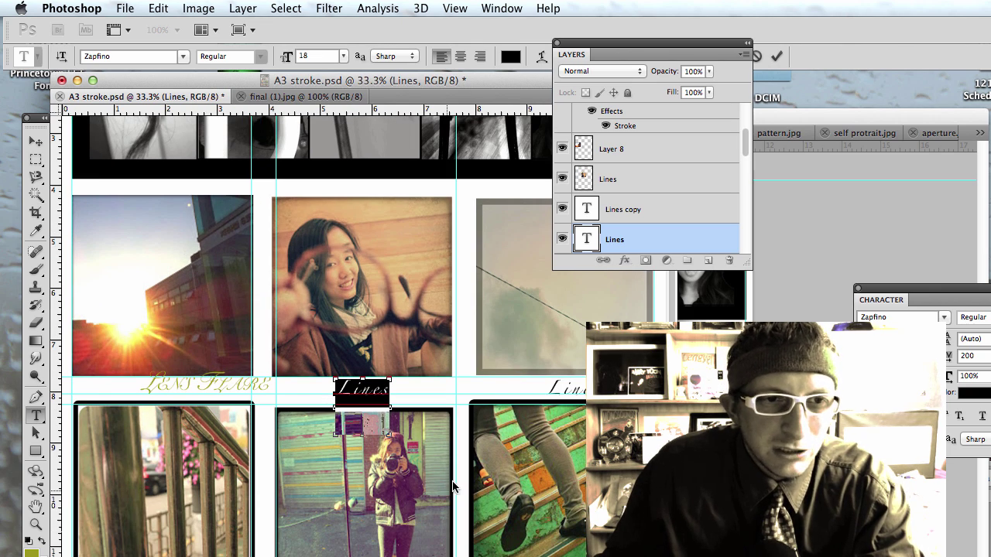
pyautogui.press('super+equal')
pyautogui.press('super+equal')
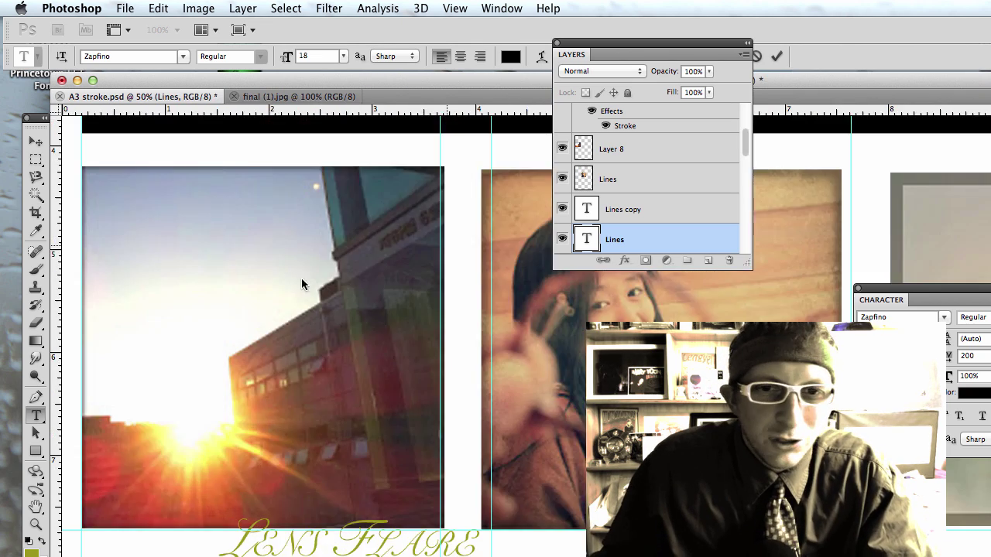
pyautogui.scroll(-5, 410, 483)
pyautogui.hscroll(3, 410, 483)
pyautogui.press('super+equal')
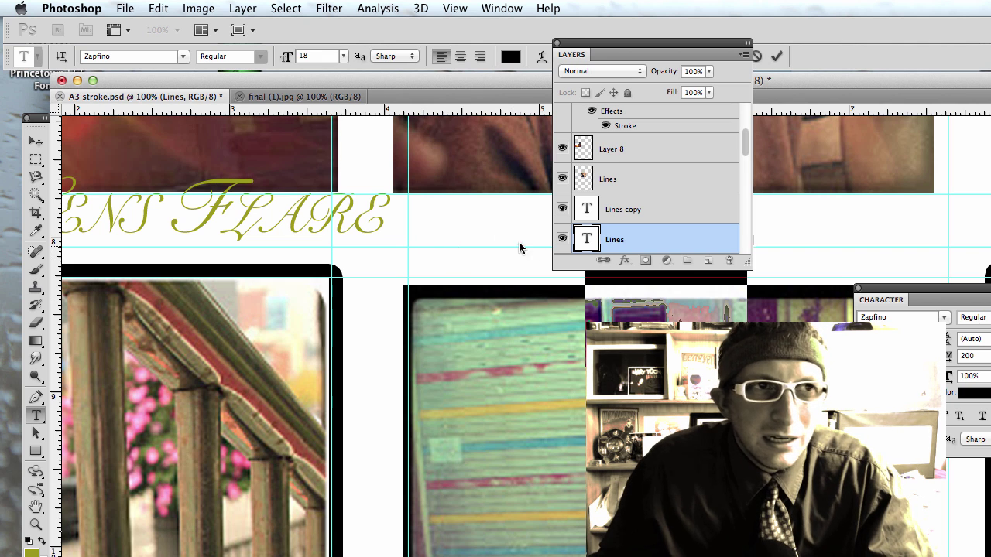
pyautogui.press('super')
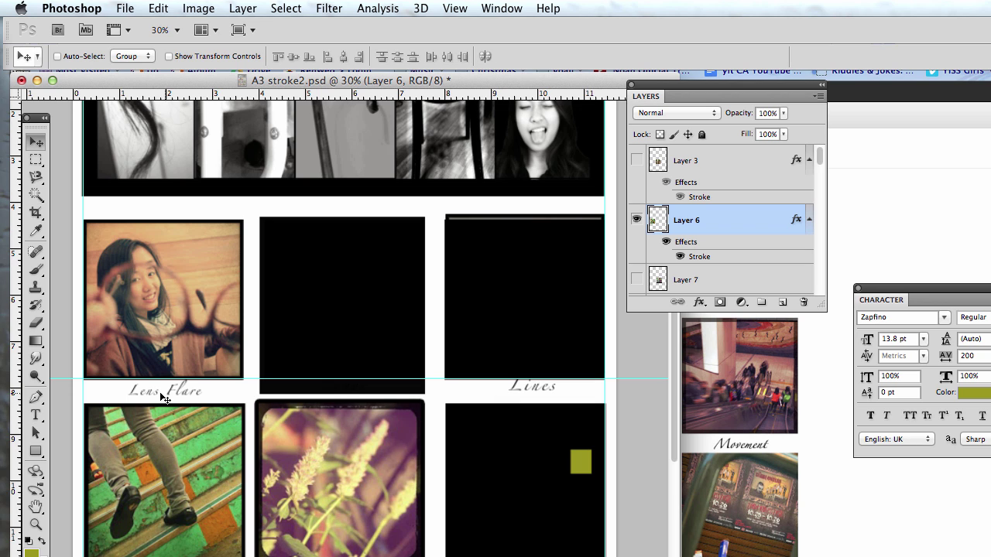
# Step: In A3 stroke2.psd, move the olive square Shape 5 out of the black cell and onto the cane photo in the top banner
pyautogui.scroll(2, 155, 395)
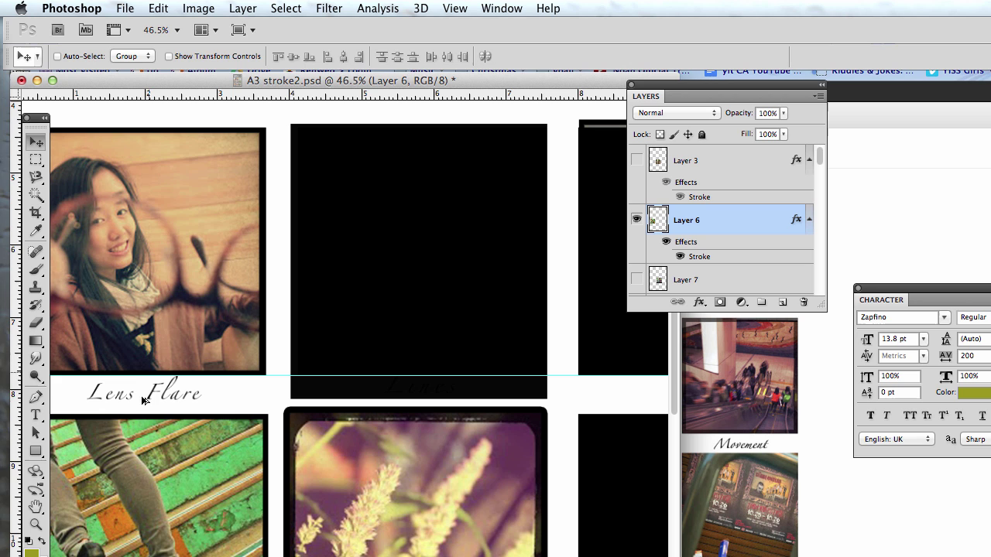
pyautogui.scroll(-2, 184, 375)
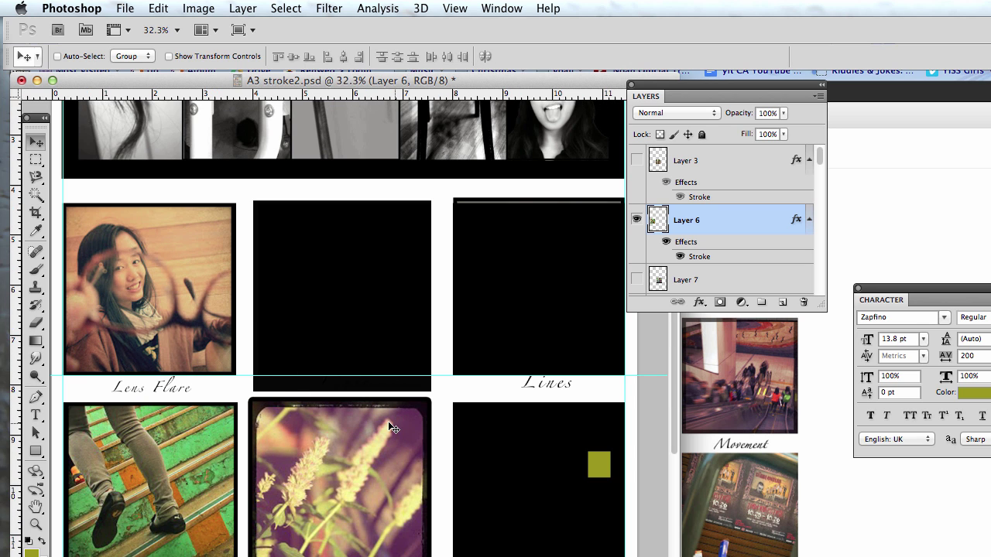
pyautogui.keyDown('super'); pyautogui.click(597, 472); pyautogui.keyUp('super')
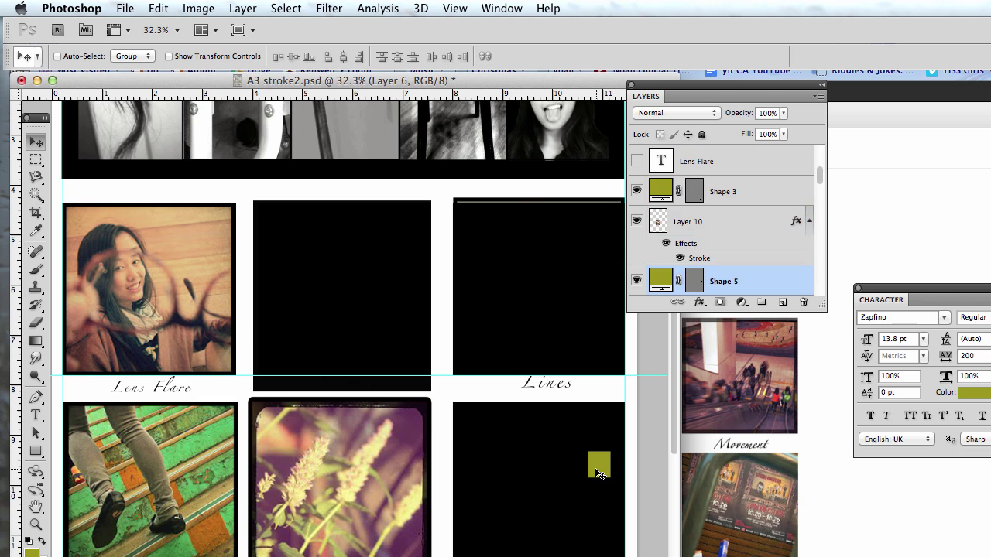
pyautogui.moveTo(598, 472); pyautogui.dragTo(281, 238)
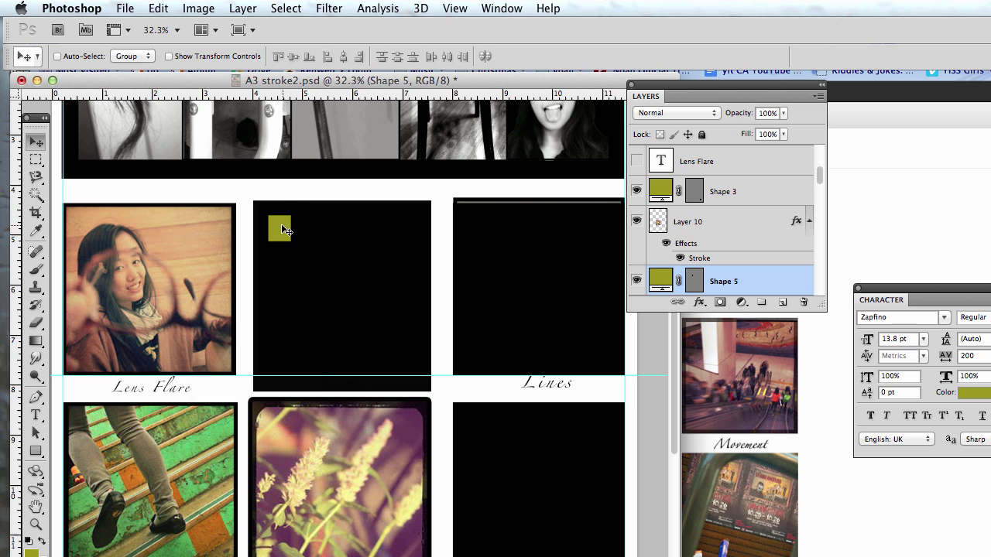
pyautogui.moveTo(285, 230); pyautogui.dragTo(359, 140)
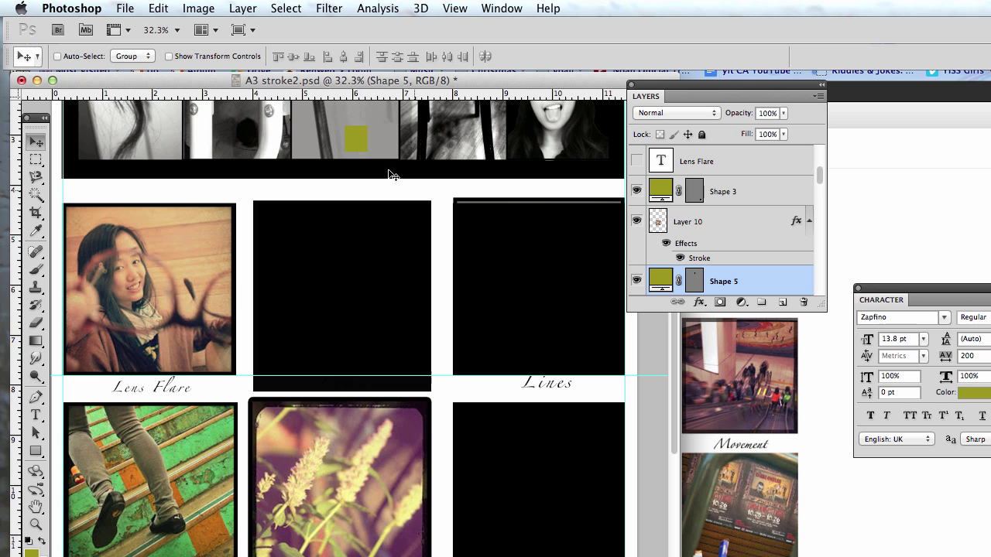
# Step: Move the banner's Layer 1 to the very top of the layer stack, above Layer 3
pyautogui.scroll(3, 742, 199)
pyautogui.click(713, 169)
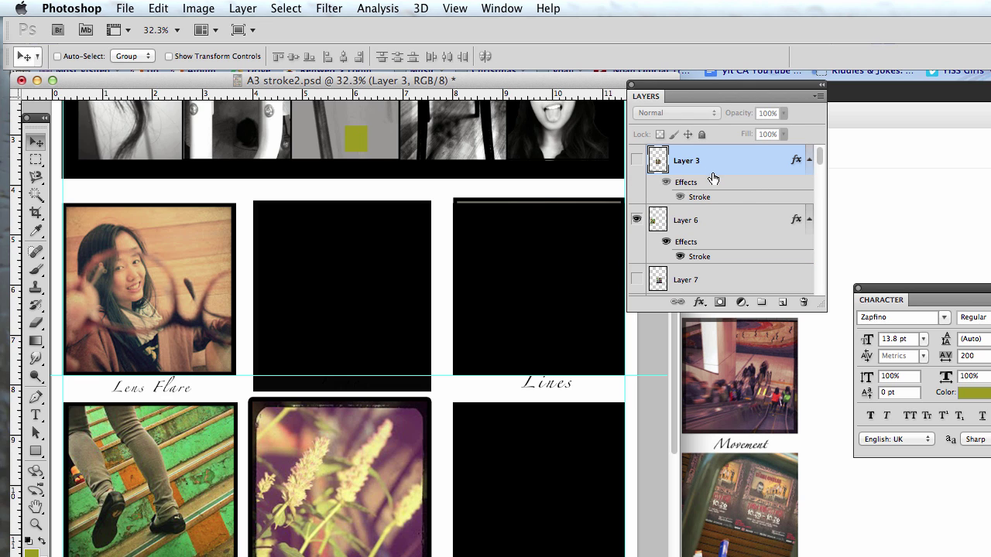
pyautogui.keyDown('super'); pyautogui.click(545, 154); pyautogui.keyUp('super')
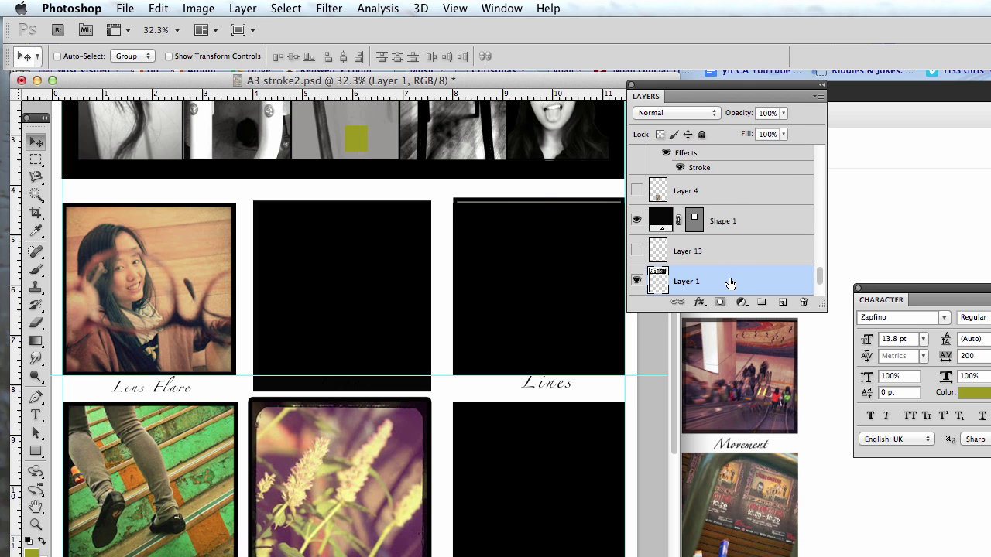
pyautogui.moveTo(730, 283); pyautogui.dragTo(737, 153)
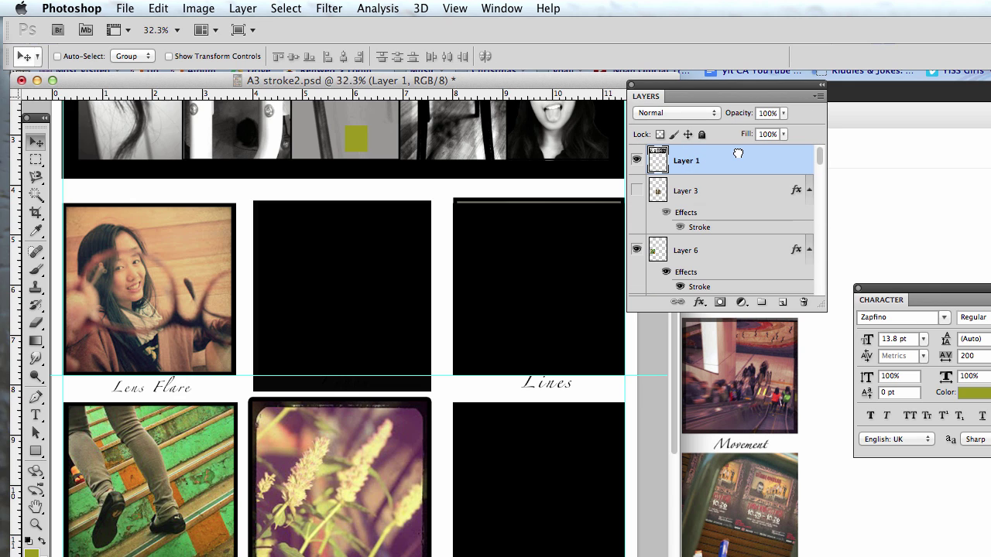
# Step: Select every layer from Layer 3 down to Layer 13 and shift the photo grid with its captions up toward the black-and-white banner
pyautogui.click(712, 194)
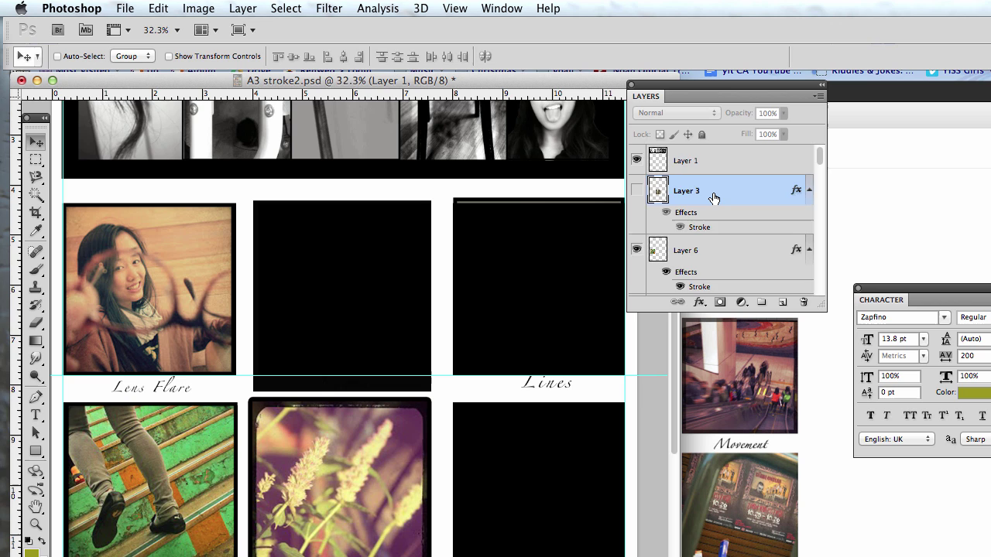
pyautogui.scroll(-10, 713, 197)
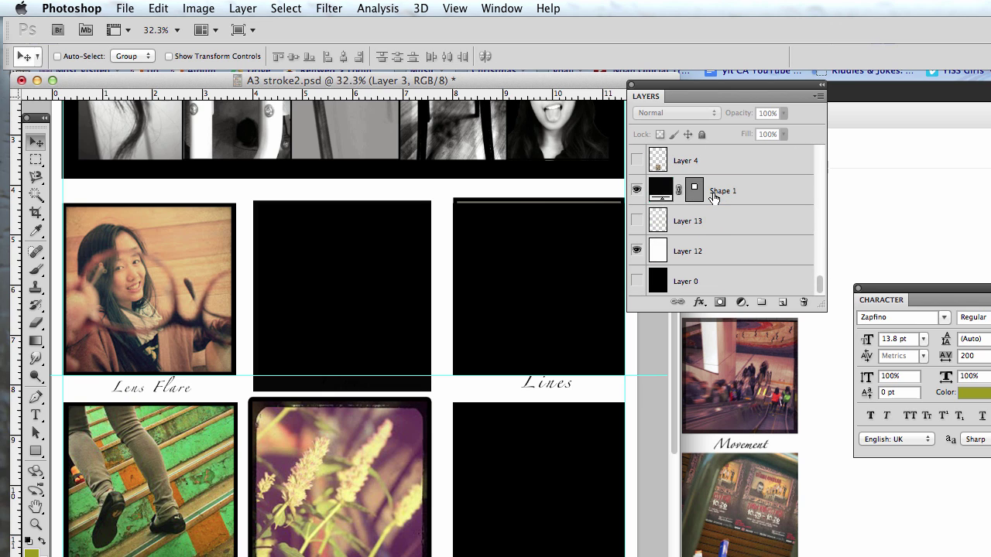
pyautogui.keyDown('shift'); pyautogui.click(714, 221); pyautogui.keyUp('shift')
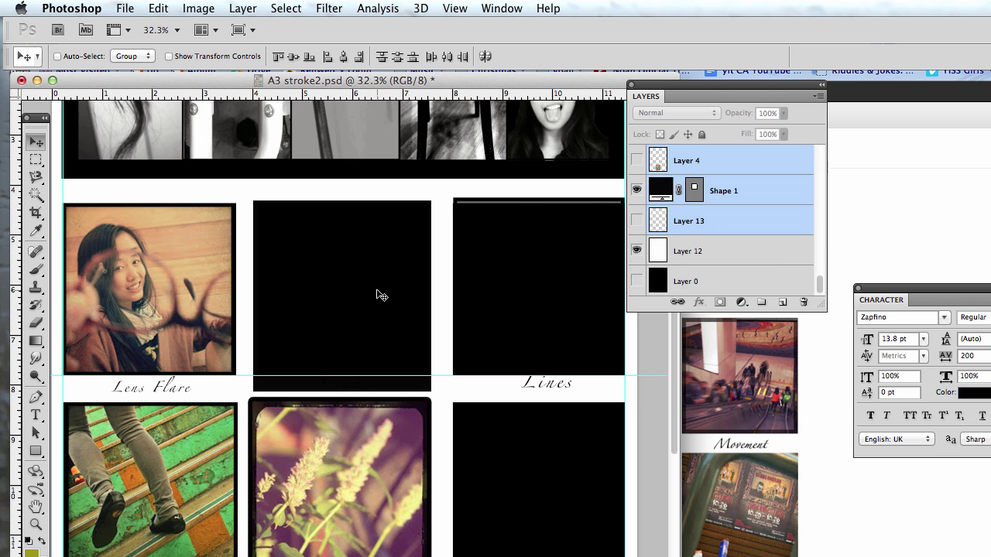
pyautogui.hotkey('shift', 'Up')
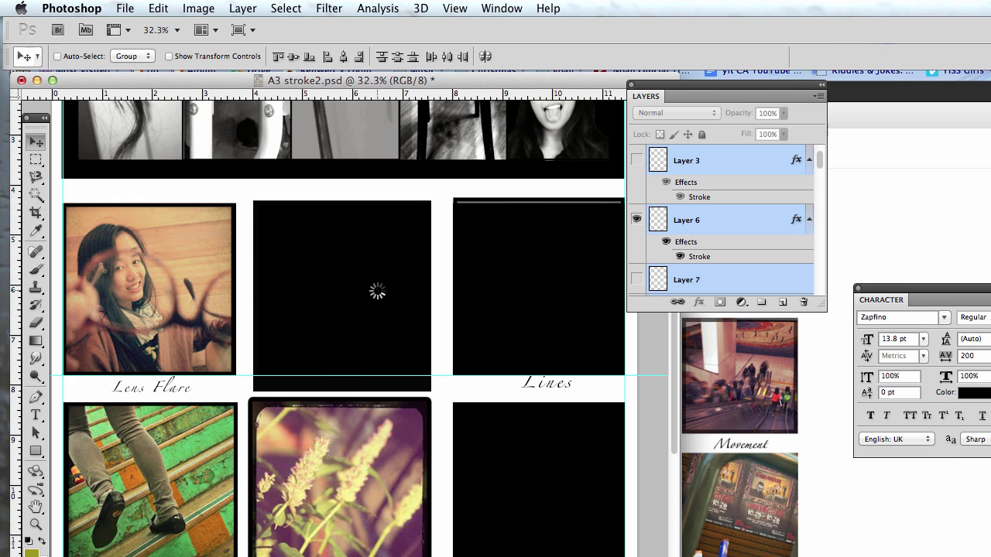
pyautogui.hotkey('shift', 'Up')
pyautogui.hotkey('shift', 'Up')
pyautogui.hotkey('shift', 'Up')
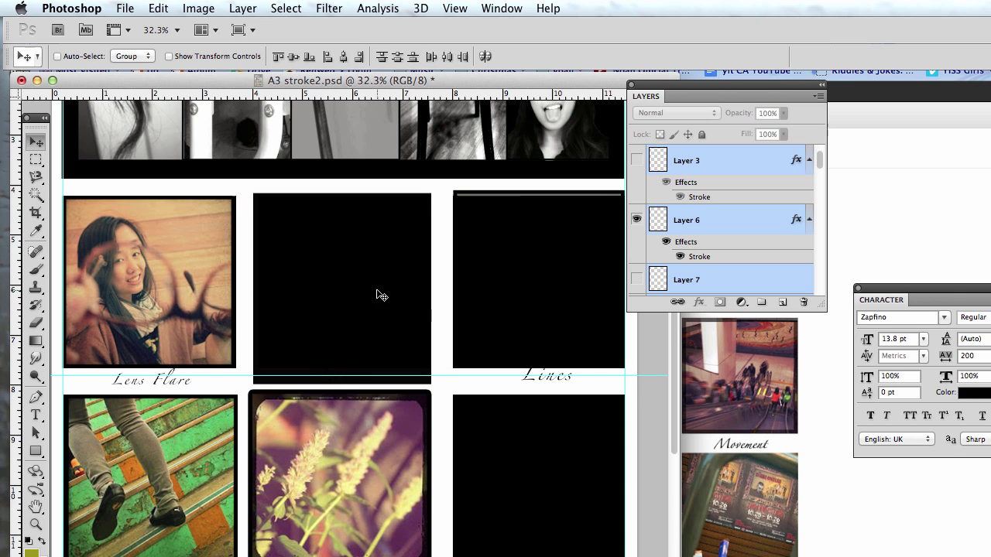
pyautogui.press('Up')
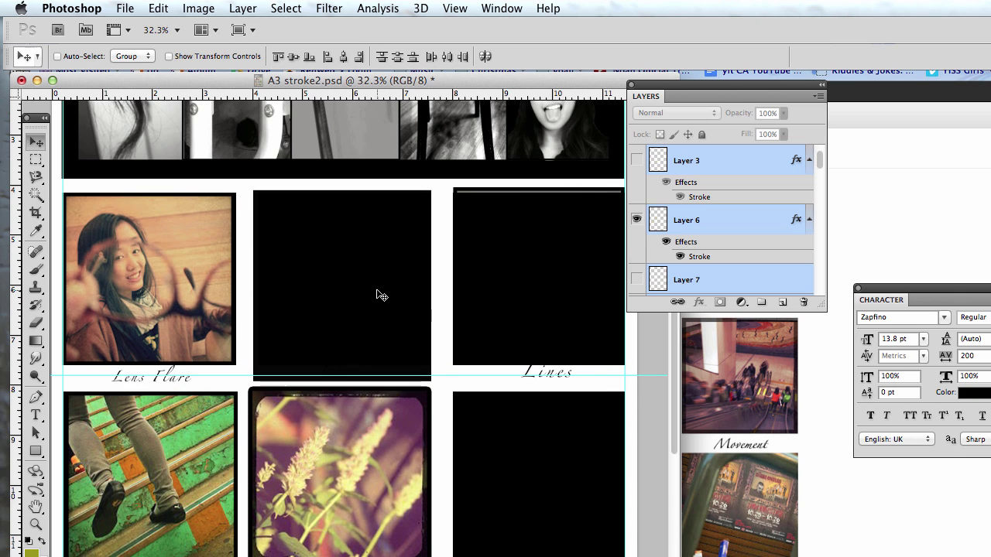
pyautogui.hotkey('shift', 'Up')
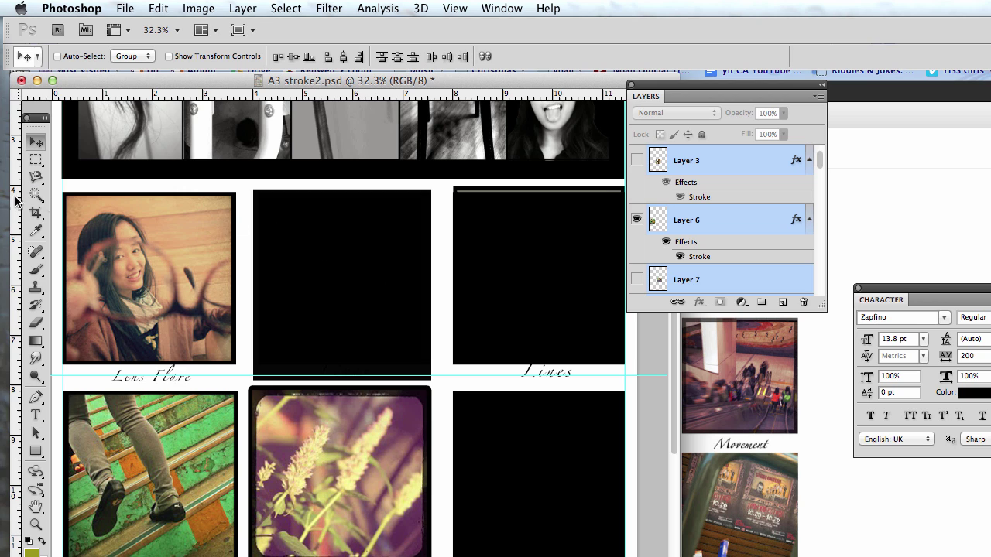
# Step: Nudge the selected photos and captions slightly further up and check the gap beneath the banner, keeping the Layers panel clear of it
pyautogui.moveTo(642, 85); pyautogui.dragTo(452, 109)
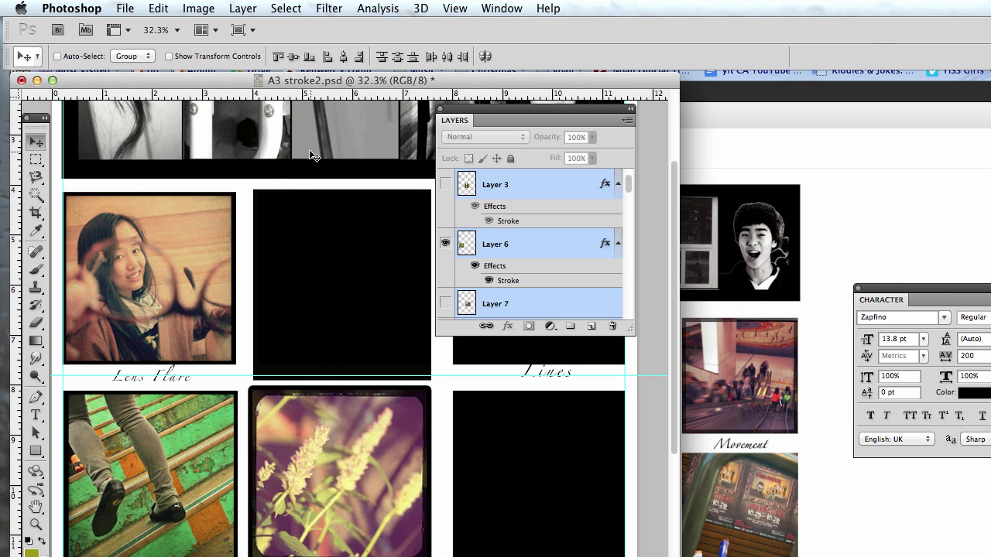
pyautogui.press('Up')
pyautogui.press('Up')
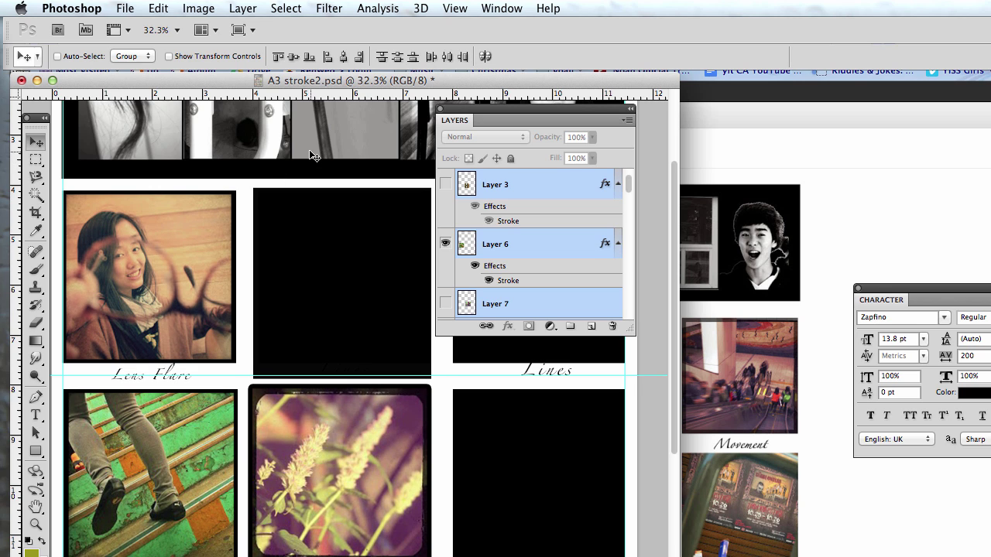
pyautogui.press('super+minus')
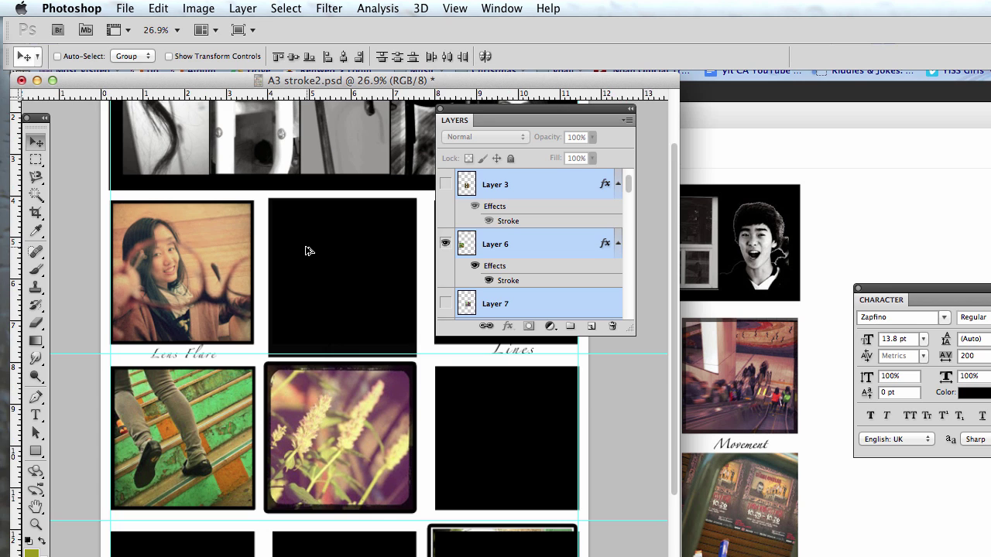
pyautogui.press('super+minus')
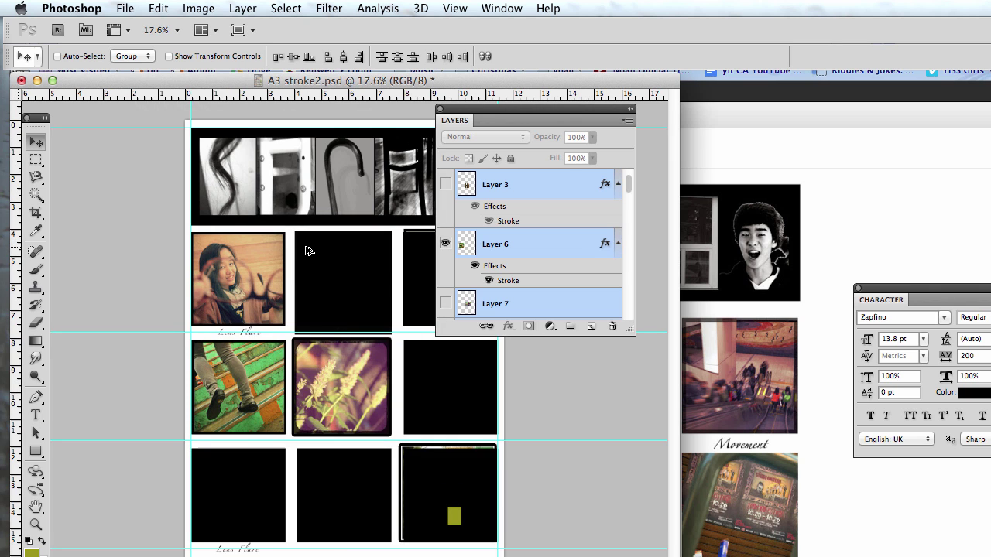
pyautogui.scroll(4, 305, 250)
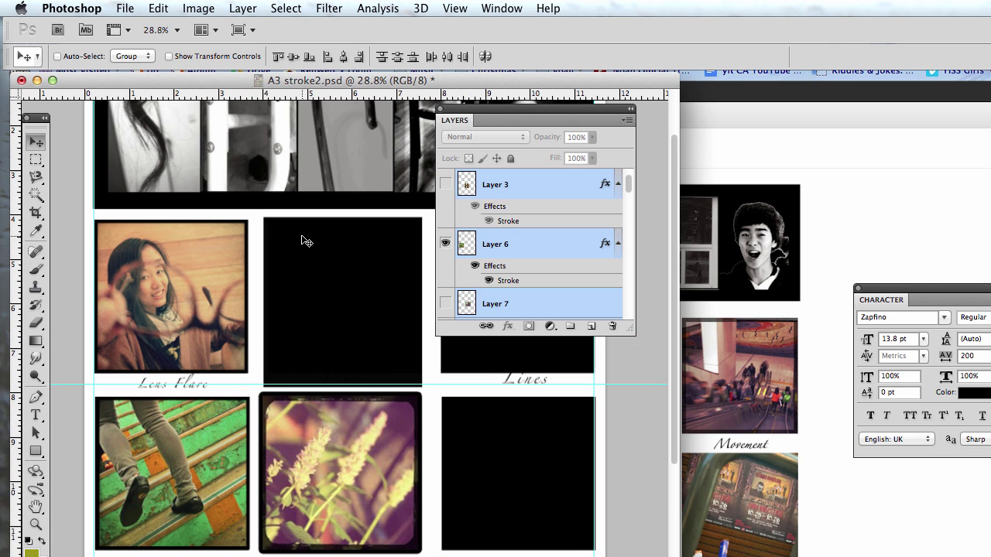